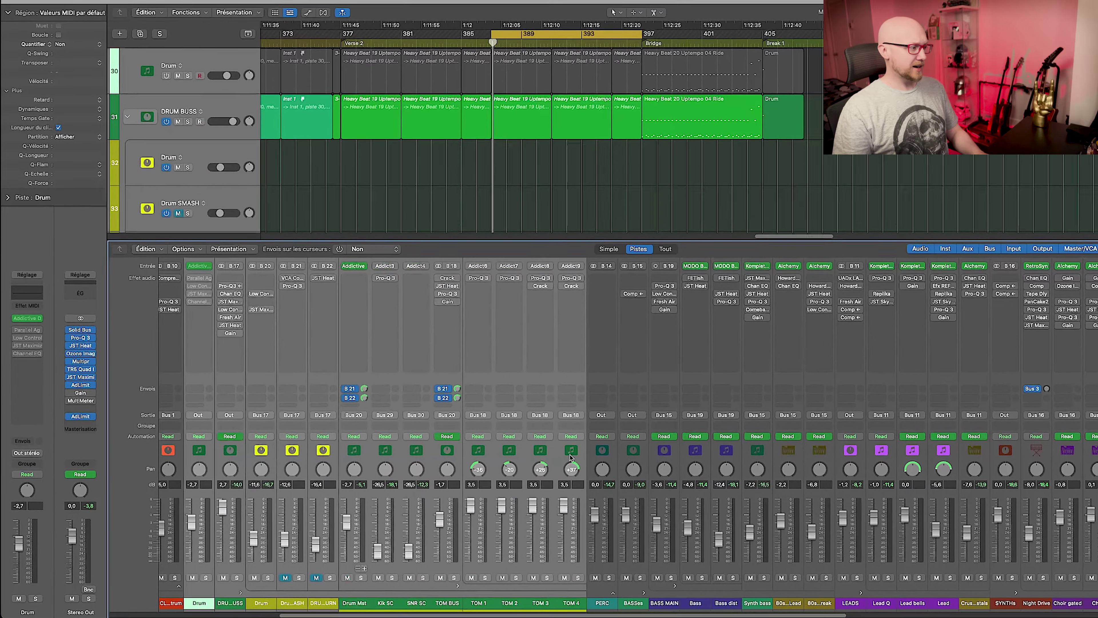
Open Addictive Drums 2 on the Drum Mst channel and show its Black Velvet kit overview page, with the plug-in window clear of the channel
left_click(354, 260)
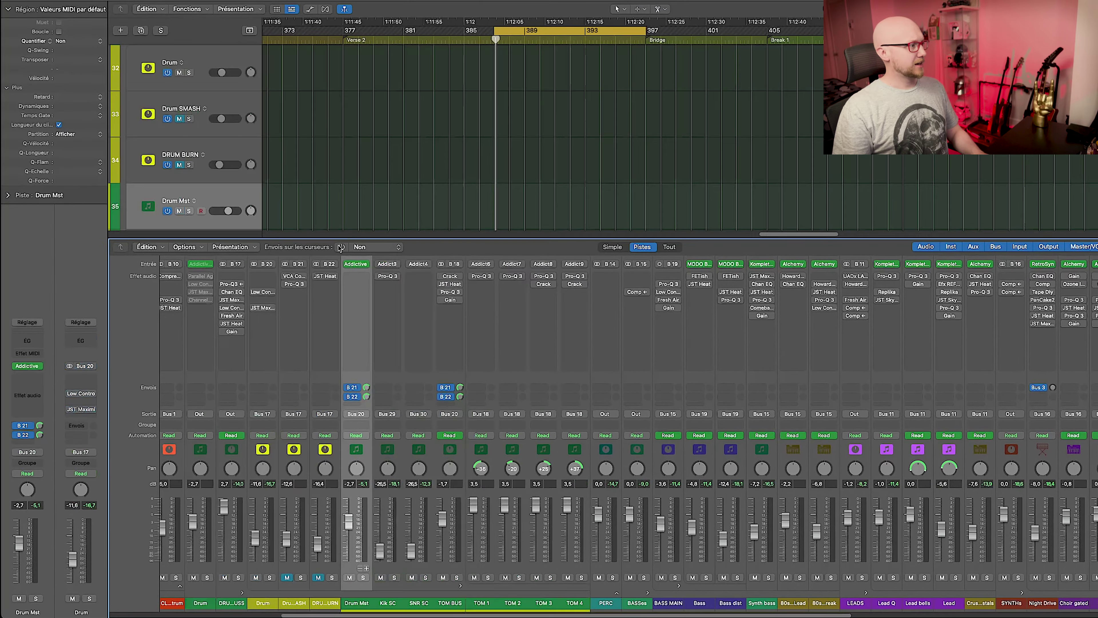
left_click(354, 263)
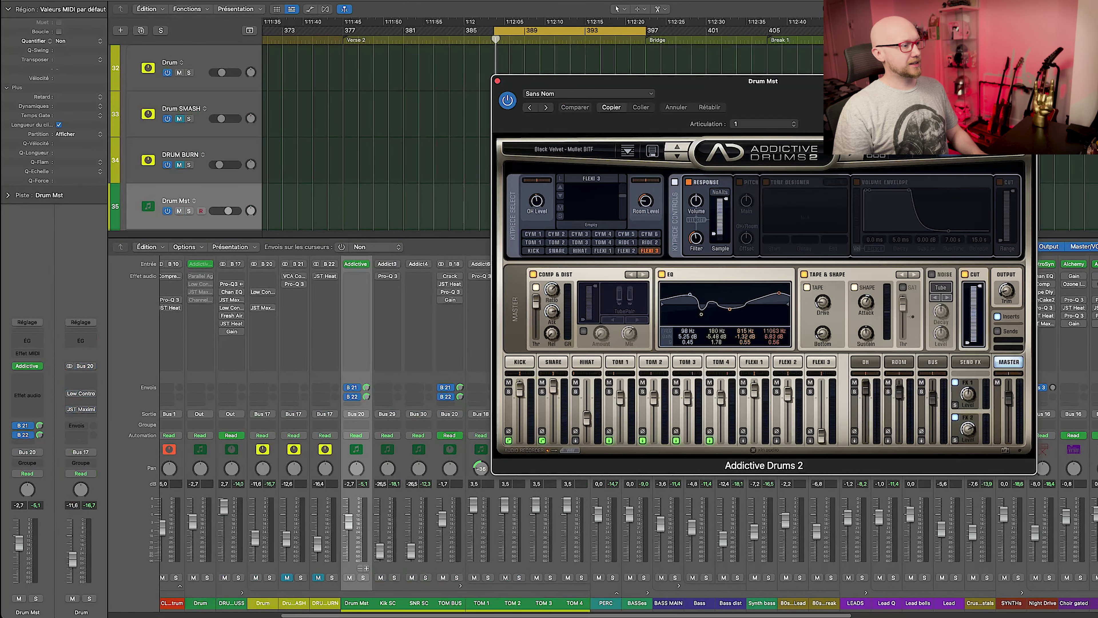
left_click_drag(649, 81, 544, 90)
left_click(795, 161)
left_click_drag(793, 116, 723, 94)
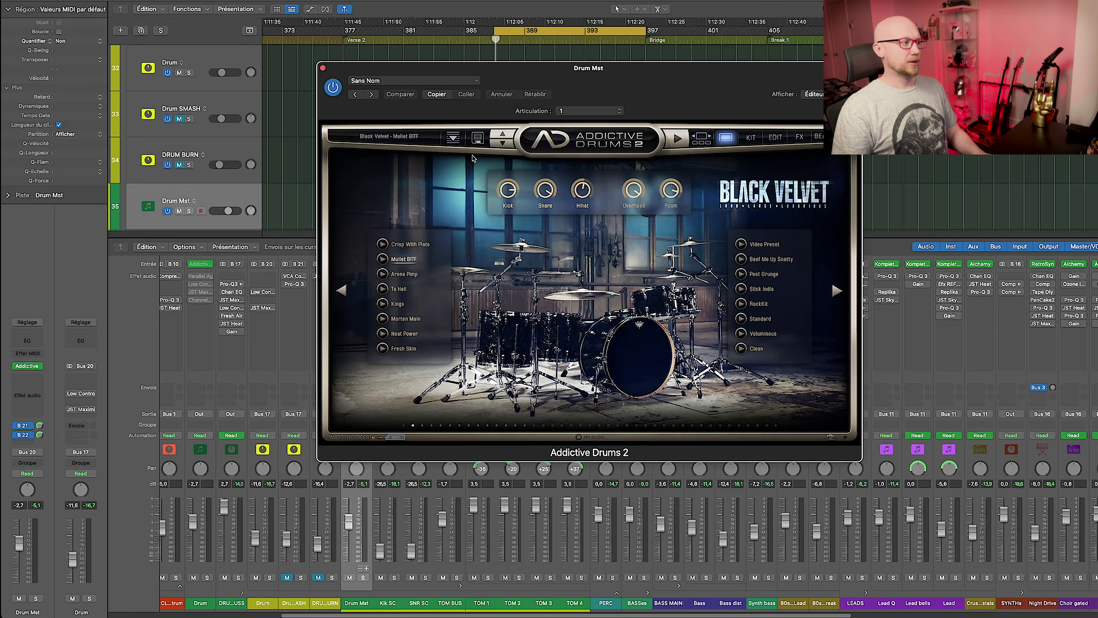
left_click_drag(685, 89, 696, 51)
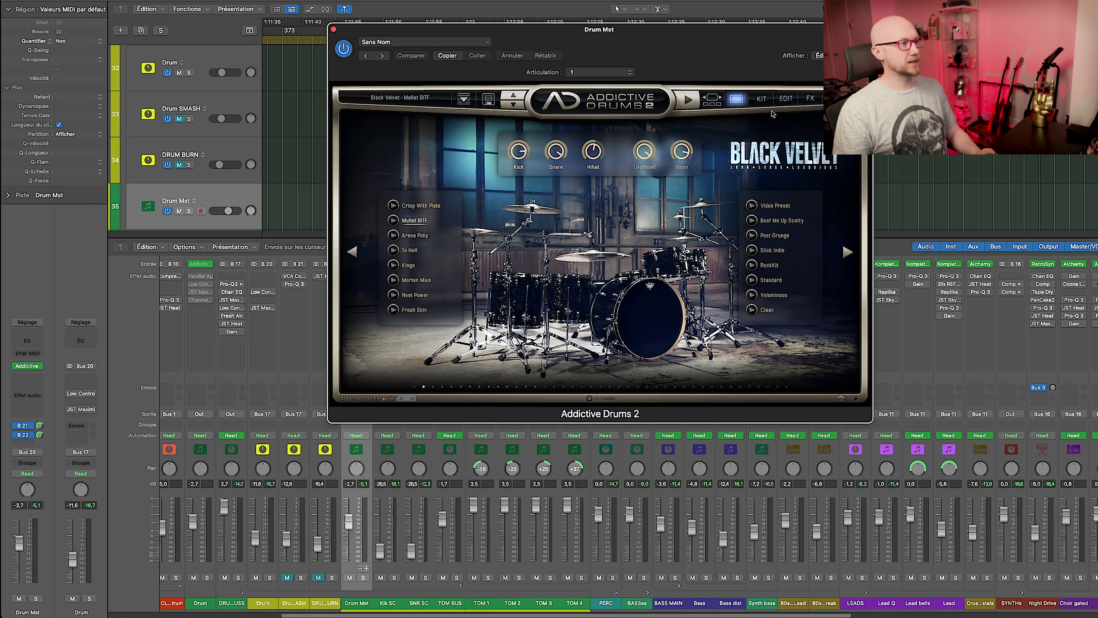
left_click_drag(621, 45, 809, 49)
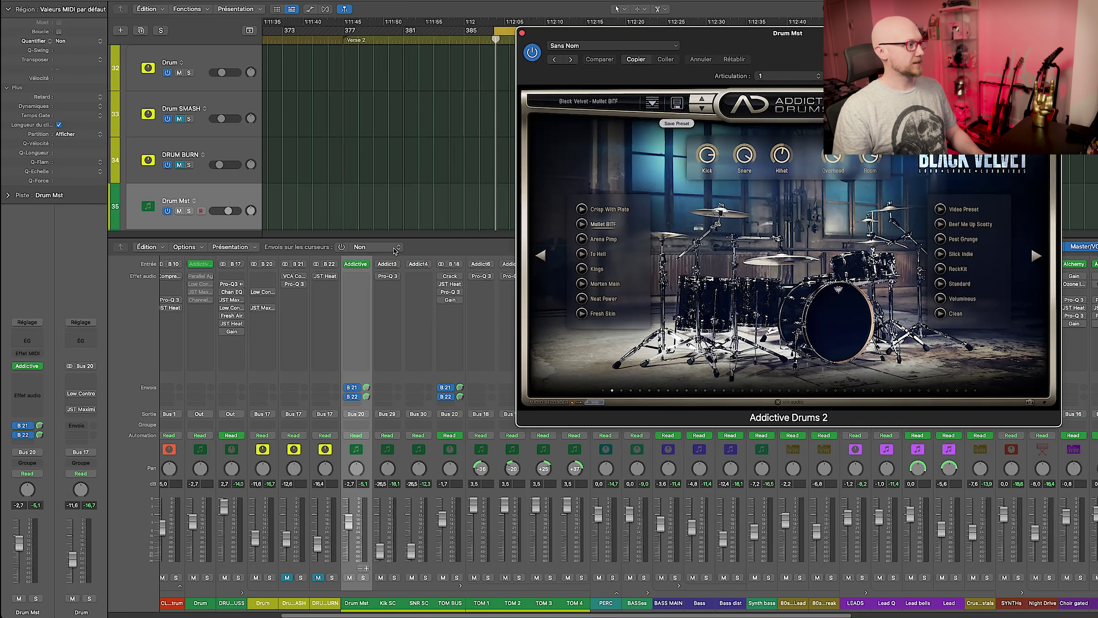
Load Addictive Drums 2 on the Drum Mst channel in its multi-output version, Multisortie (4xStéréo, 10xMono)
left_click(370, 264)
mouse_move(426, 145)
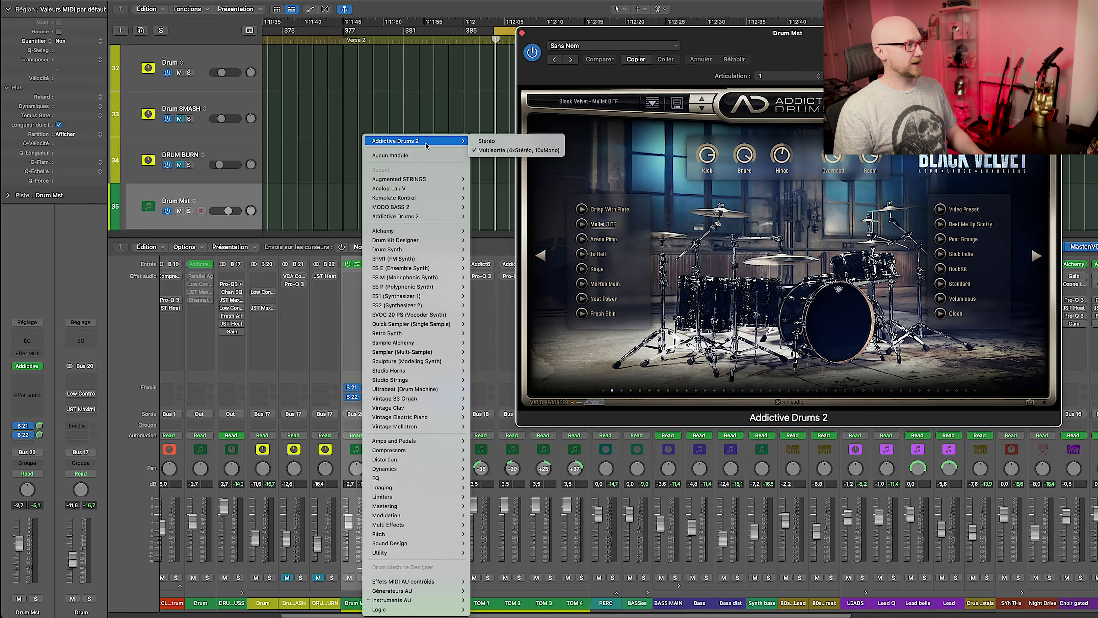
left_click(495, 150)
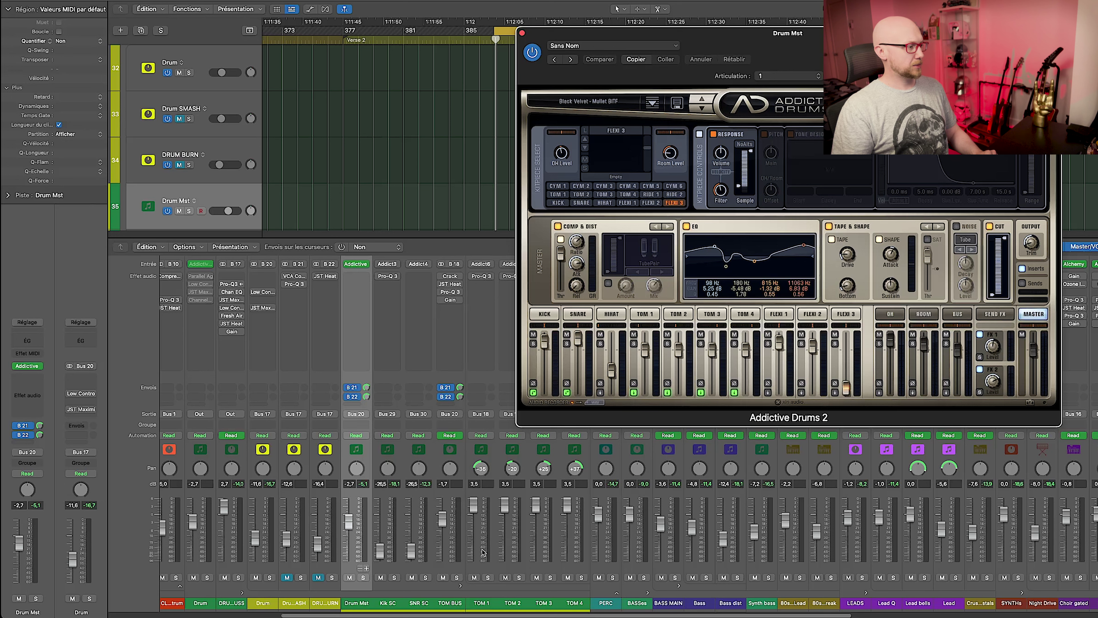
Trace the Kik SC and SNR SC channels to the KICK SC and SNARE SC auxiliary channels at the far end of the mixer
left_click_drag(393, 567, 414, 568)
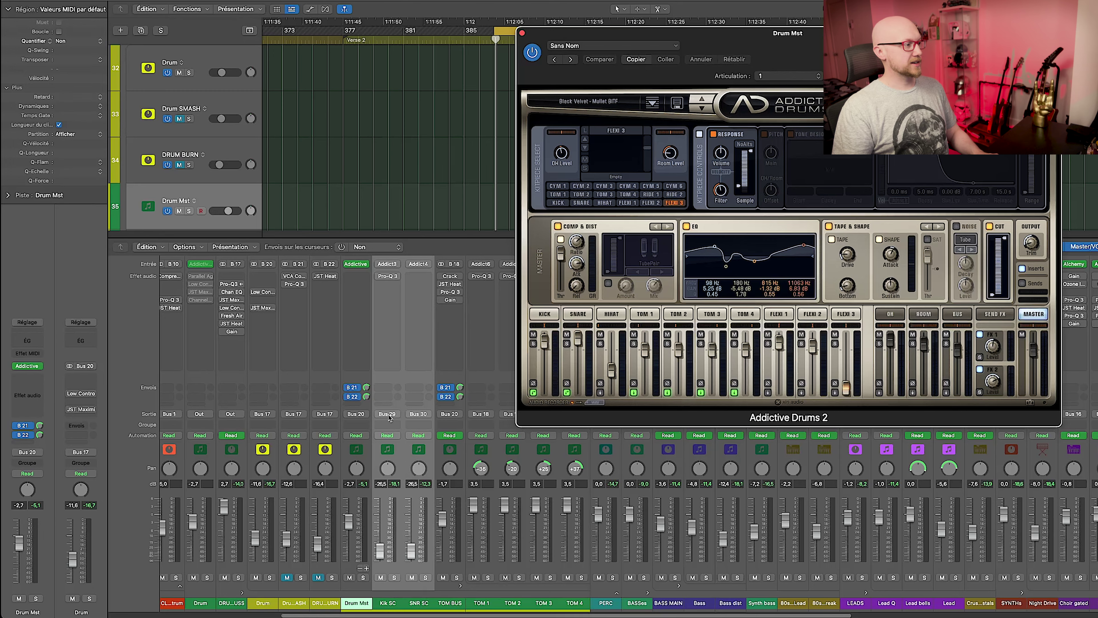
scroll(439, 471, "right", 10)
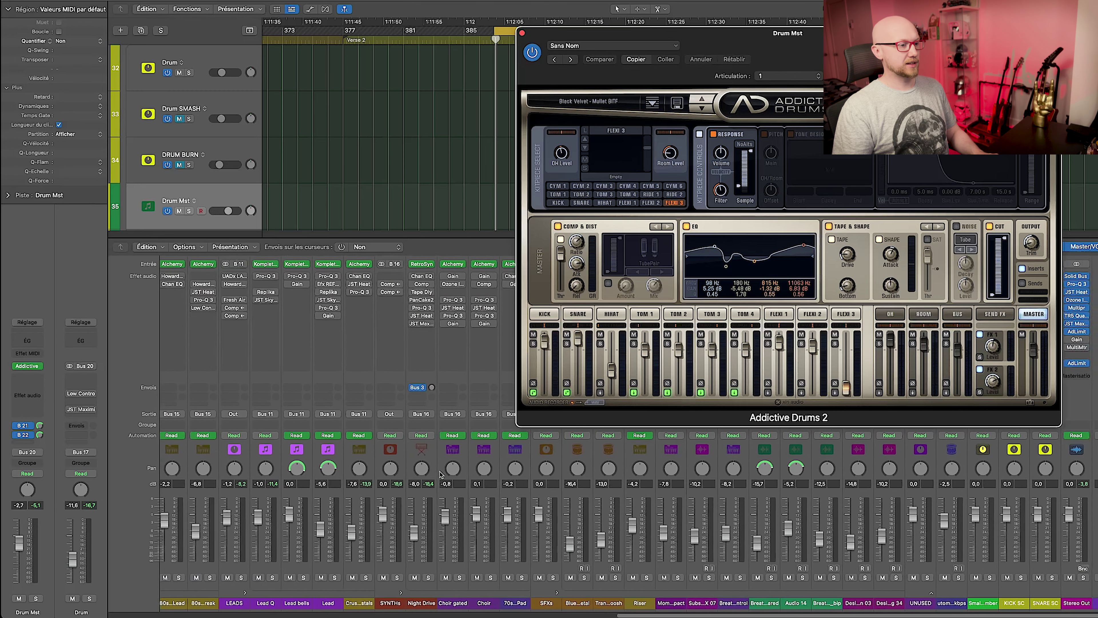
left_click(1076, 454)
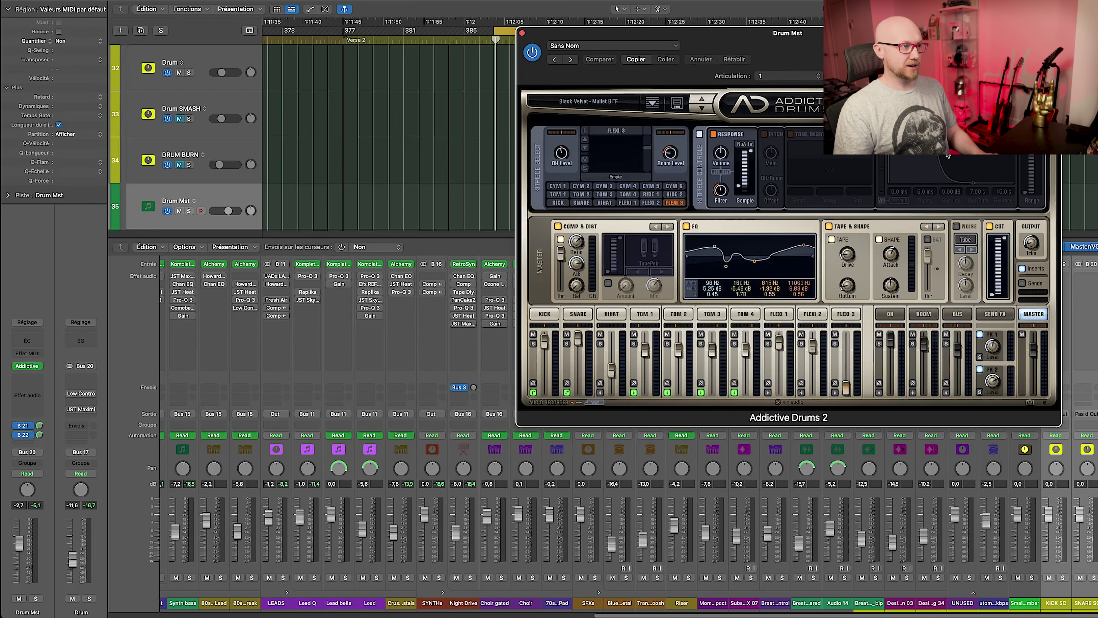
left_click_drag(917, 37, 825, 36)
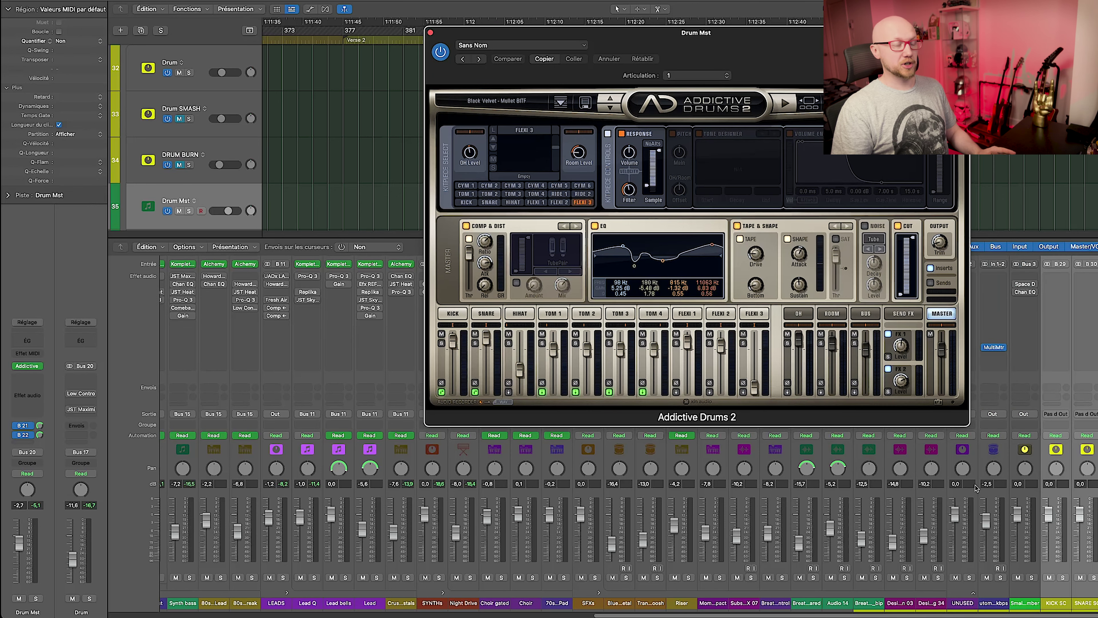
Return to the drum channels and select TOM BUS followed by its four sources, TOM 1 to TOM 4
scroll(896, 507, "left", 10)
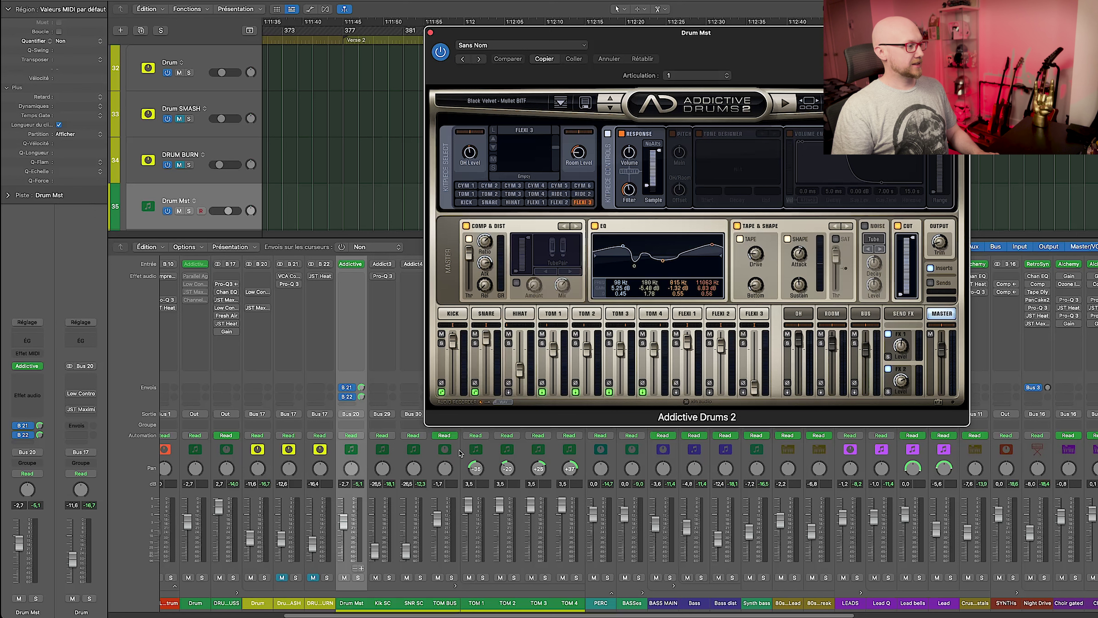
left_click(448, 451)
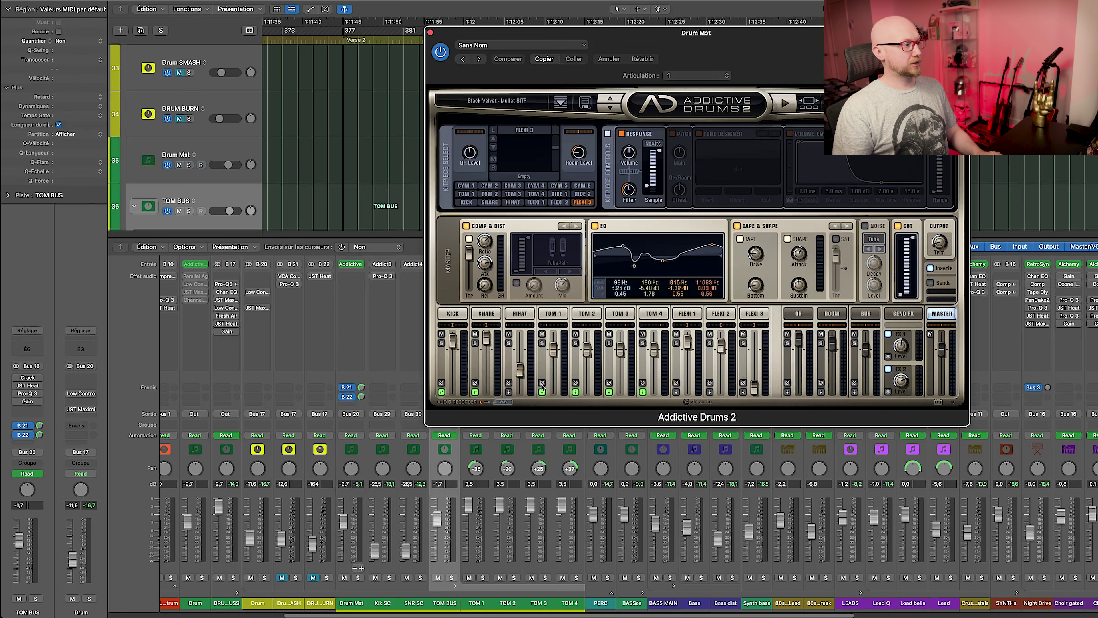
left_click_drag(474, 453, 572, 450)
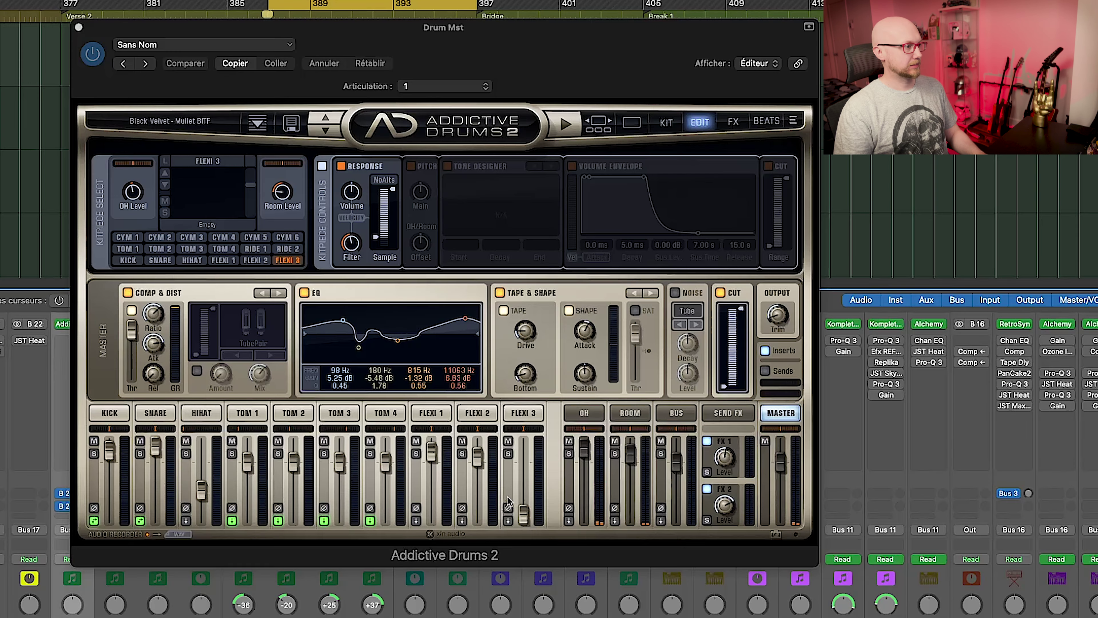
Start playback and review the Addictive Drums edit settings for the kick, snare, hi-hat and toms 1 to 4
key("space")
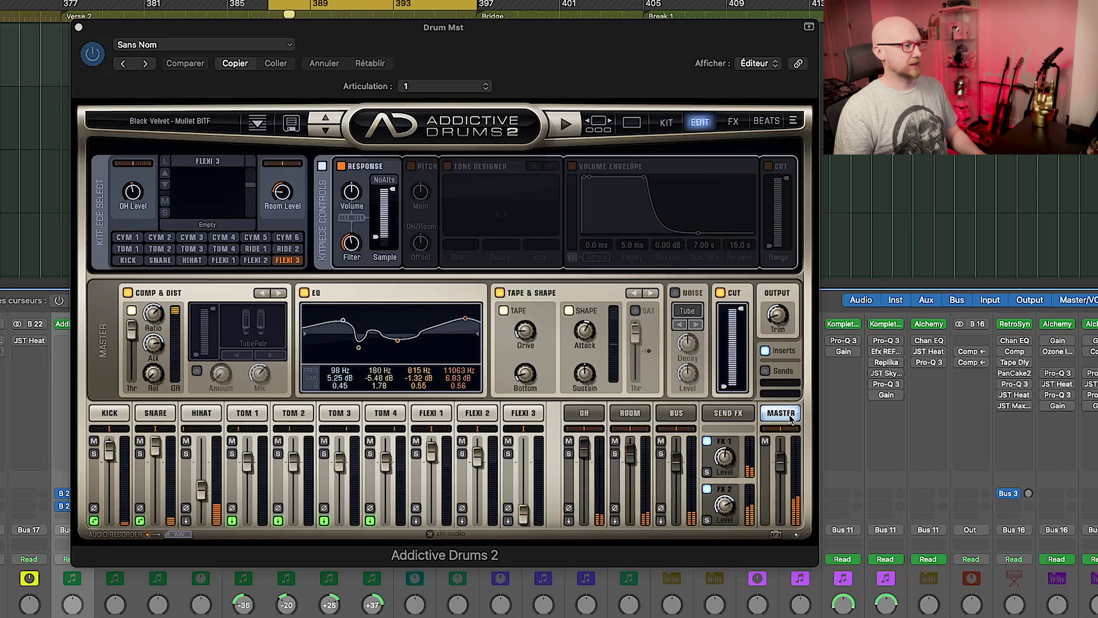
left_click(109, 413)
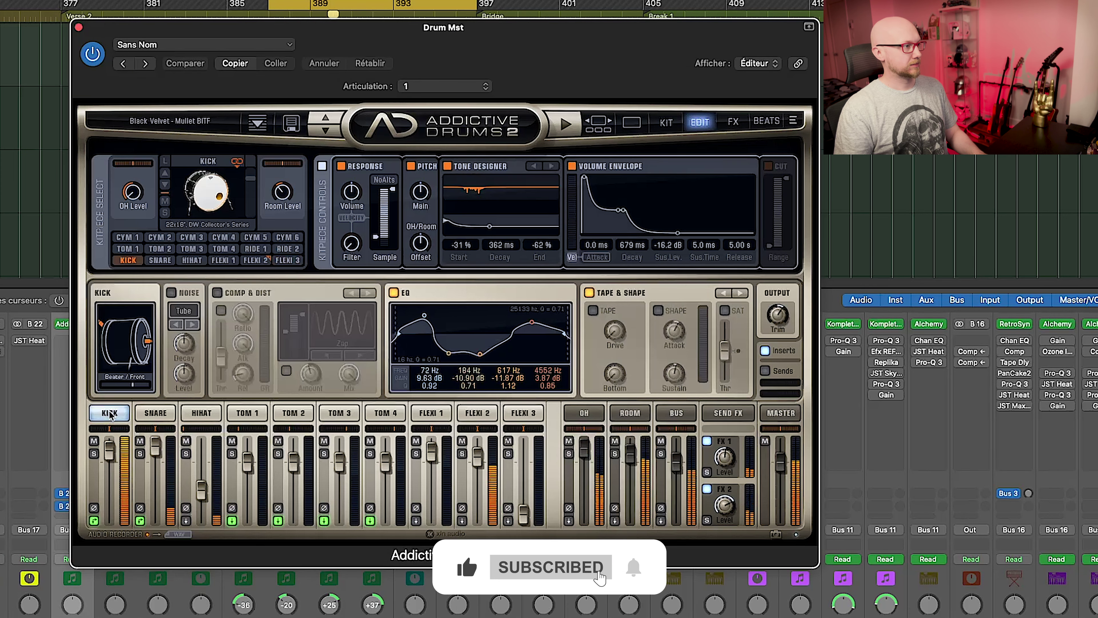
left_click(163, 414)
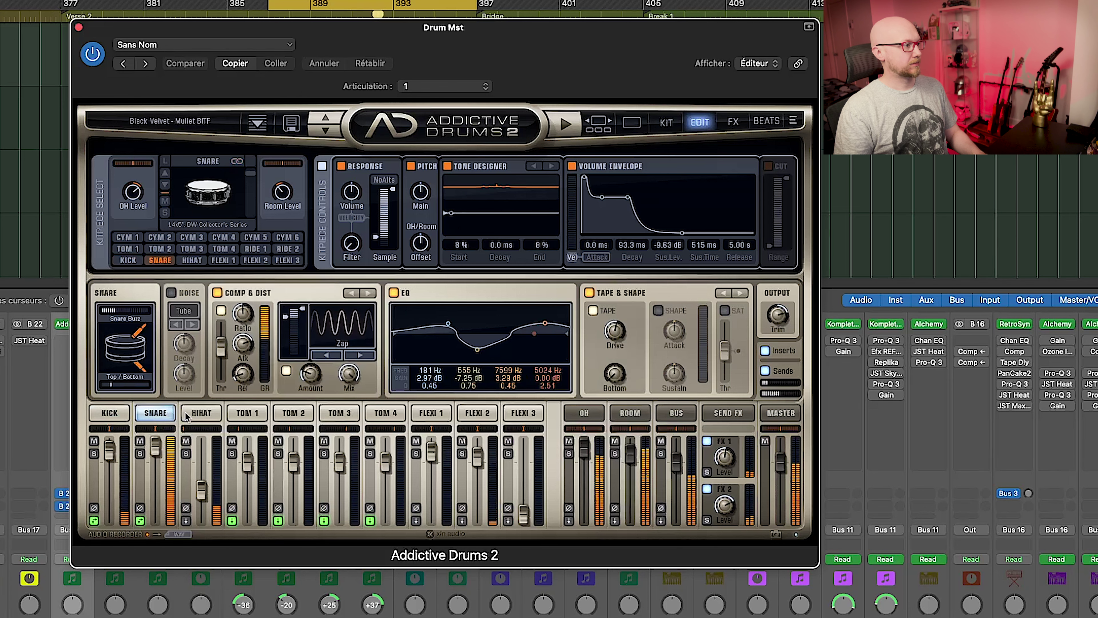
left_click(203, 414)
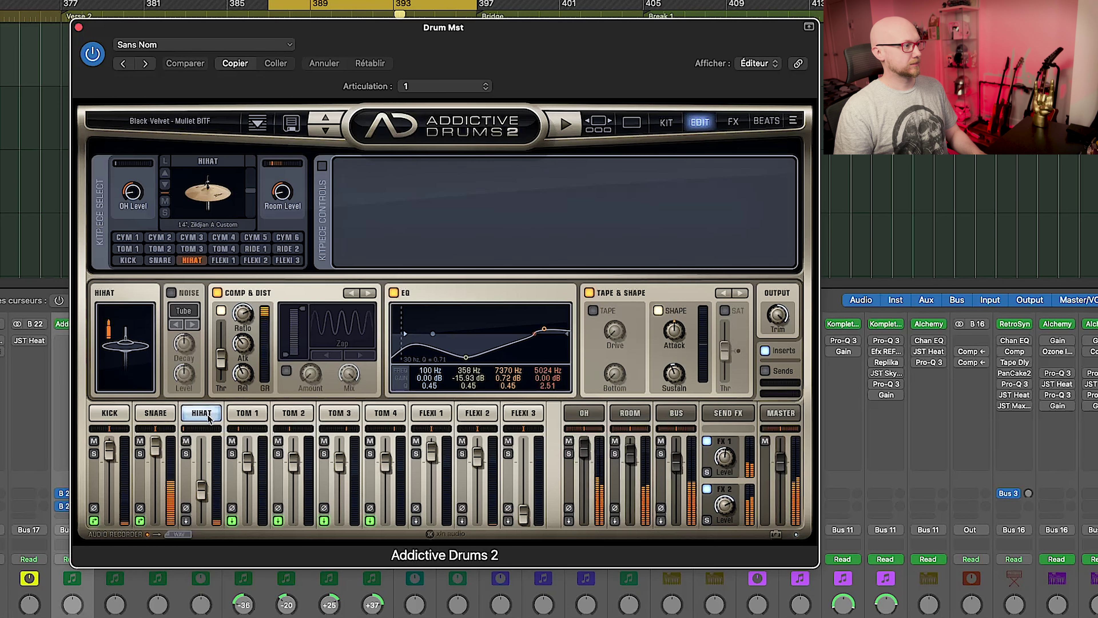
left_click(248, 415)
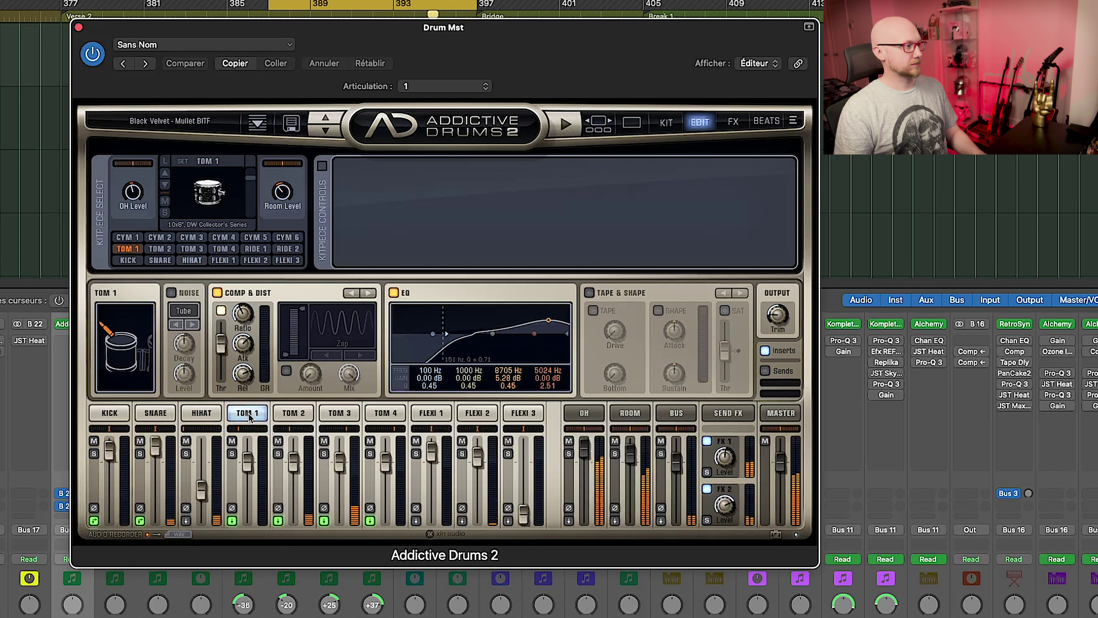
left_click(305, 419)
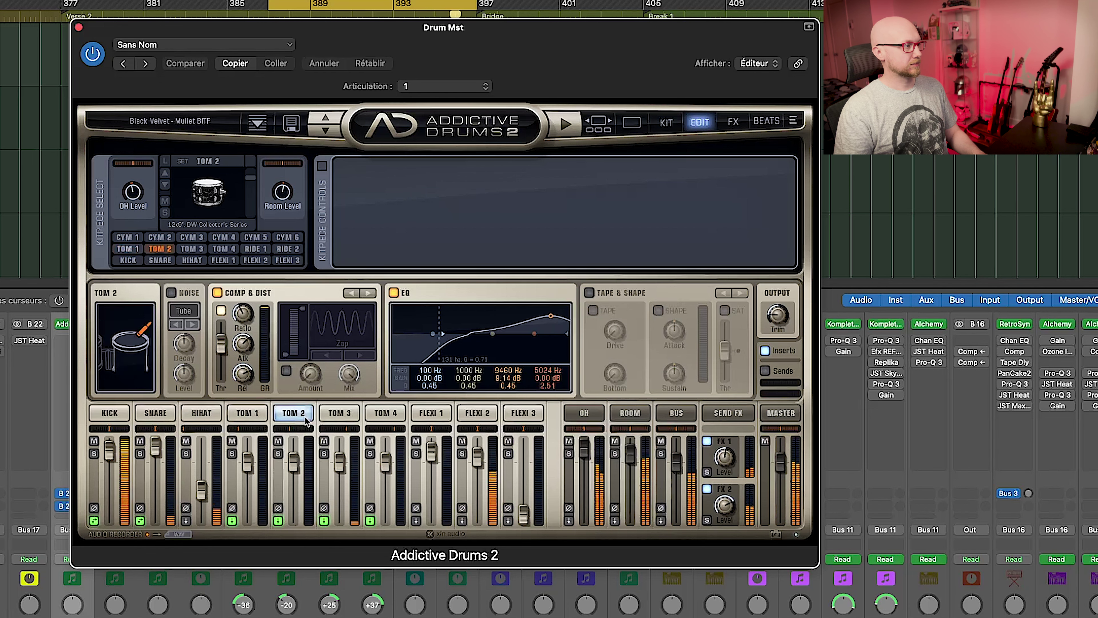
left_click(350, 419)
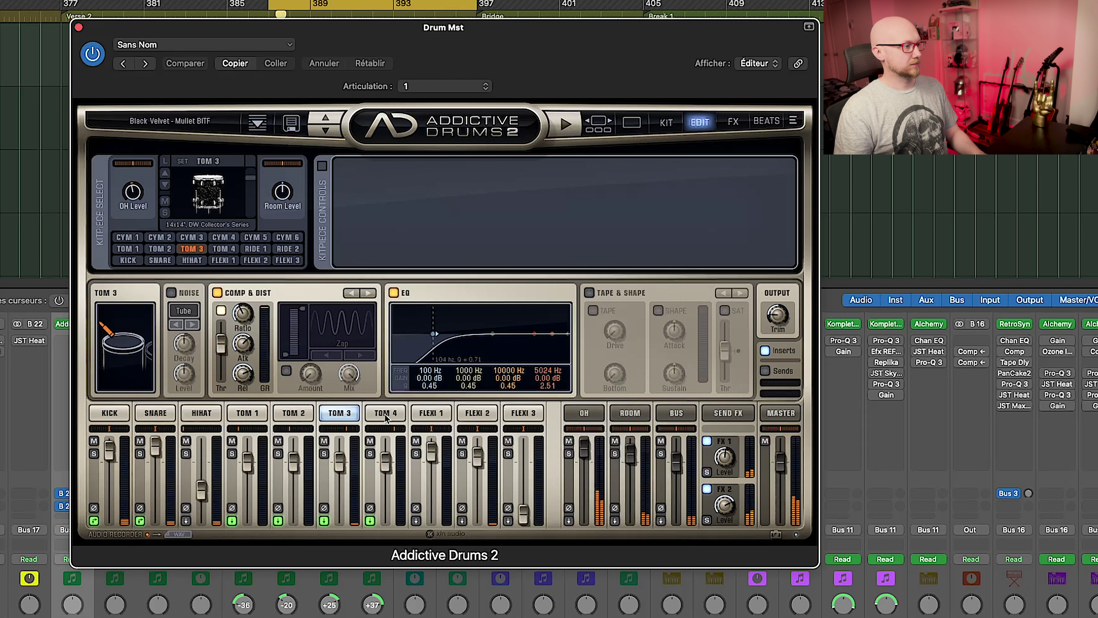
left_click(387, 416)
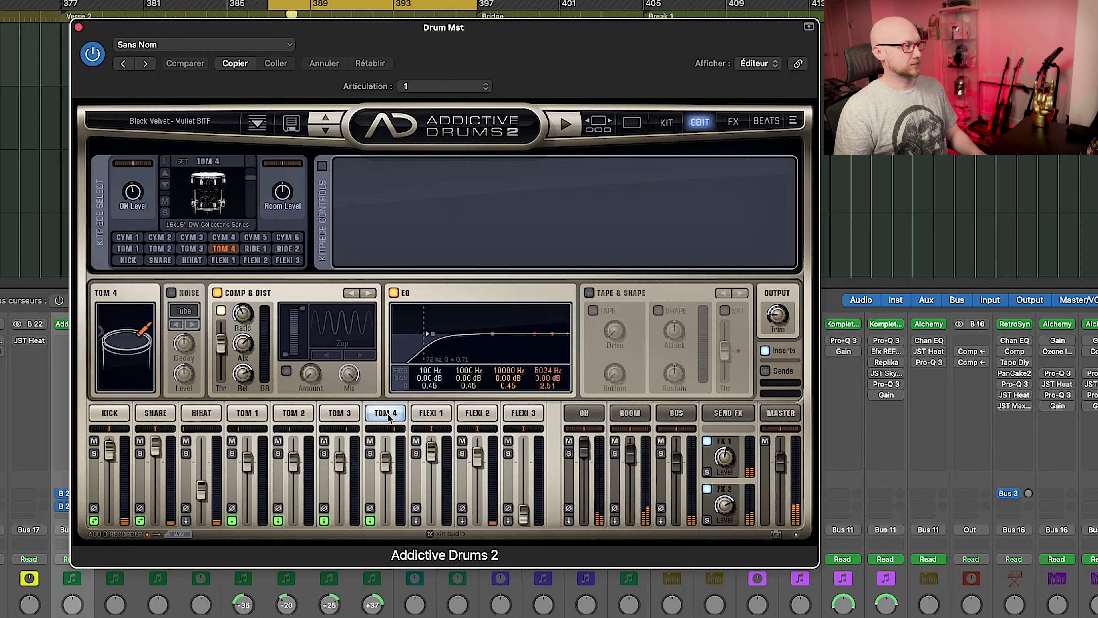
Review the settings of the three Flexi channels, overhead, room, bus, send effects and master in Addictive Drums
left_click(444, 415)
left_click(480, 415)
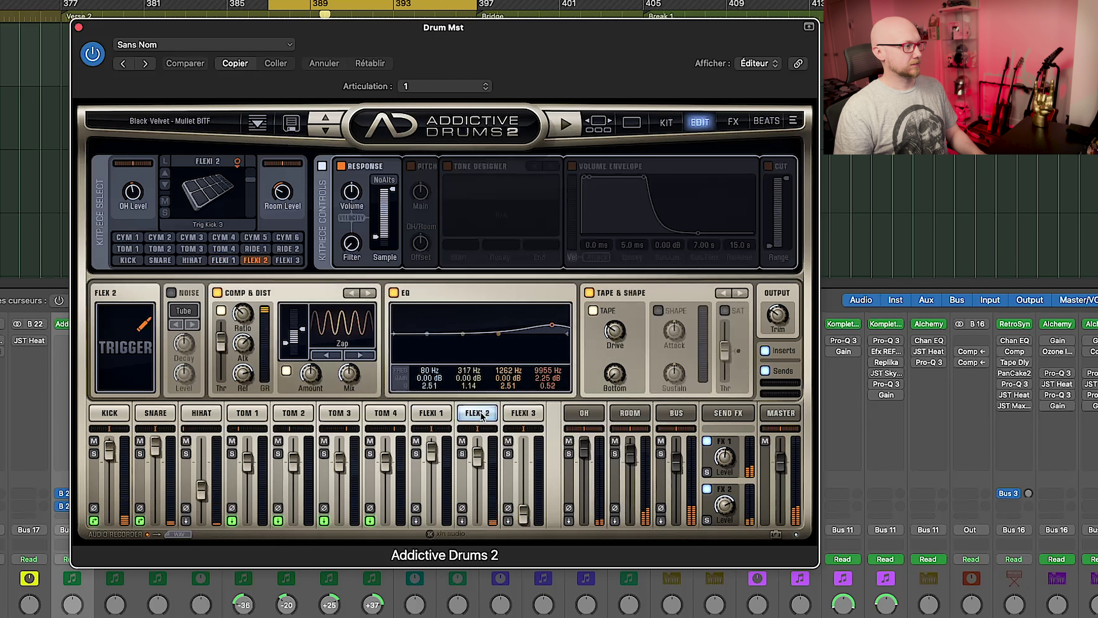
left_click(535, 417)
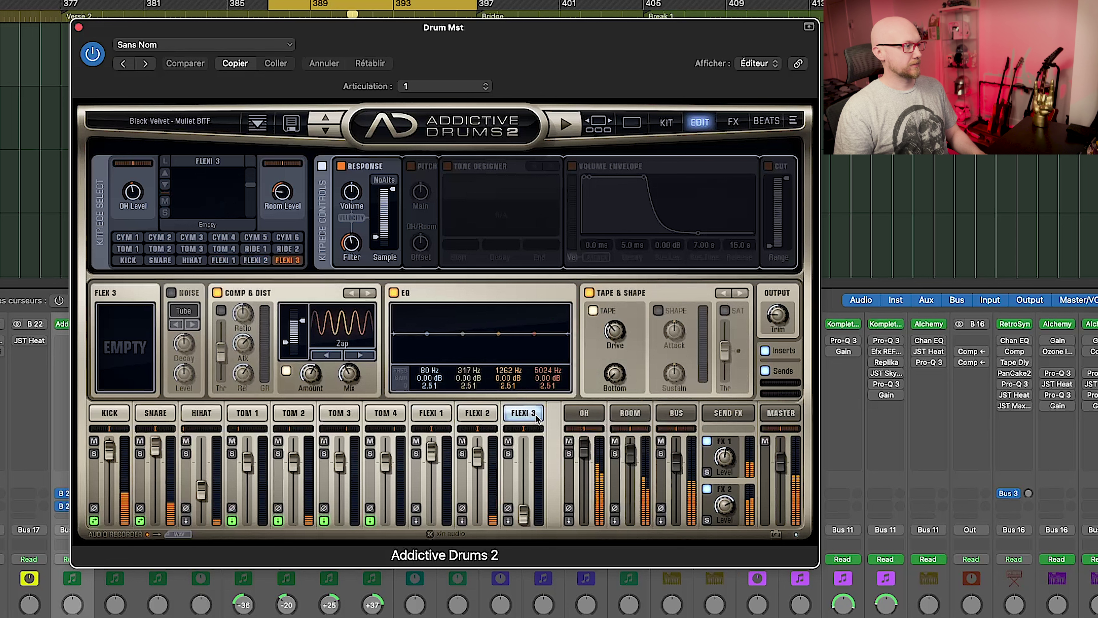
left_click(585, 414)
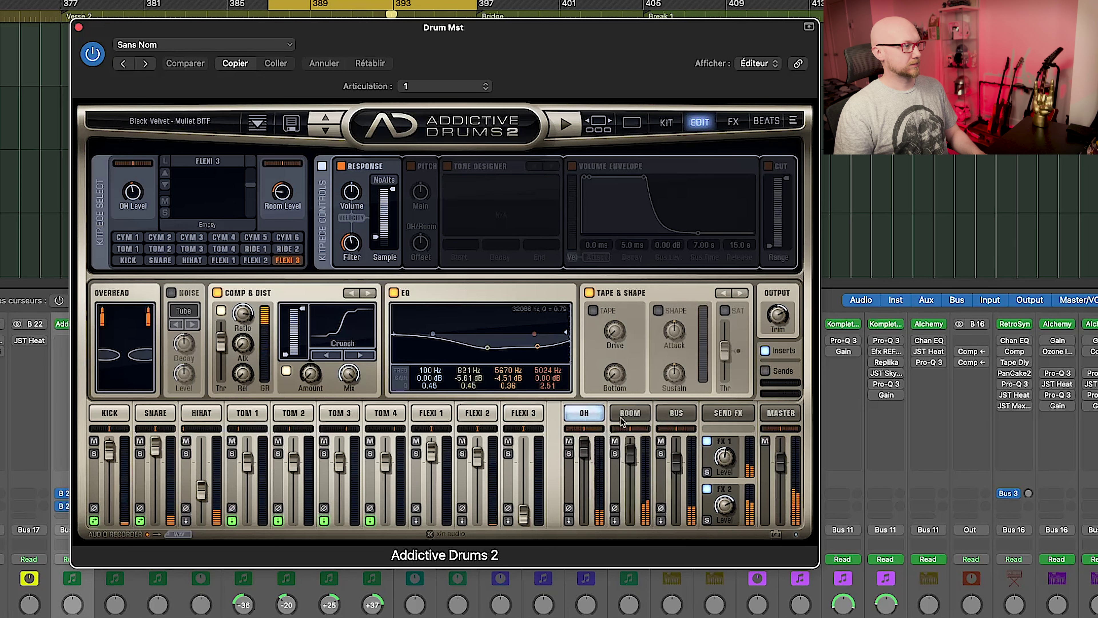
left_click(642, 416)
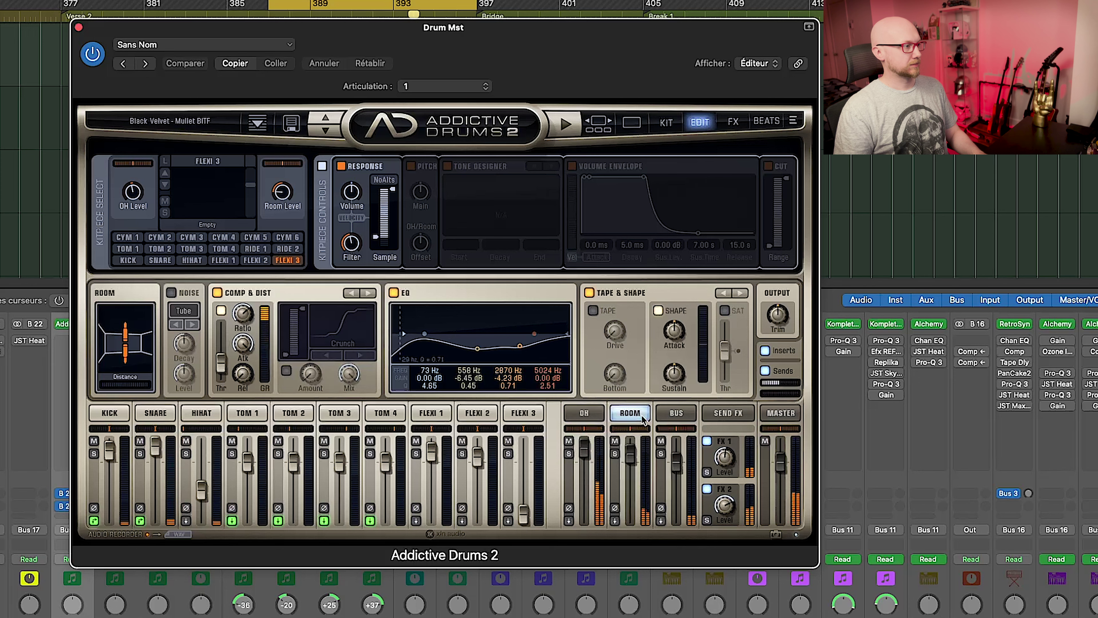
left_click(669, 416)
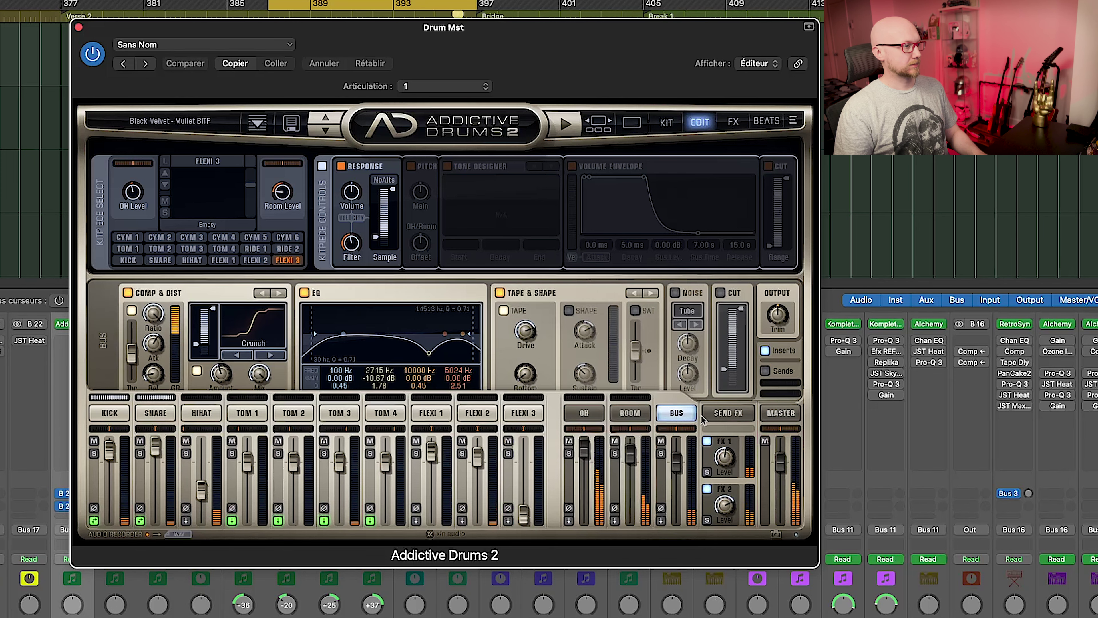
left_click(735, 416)
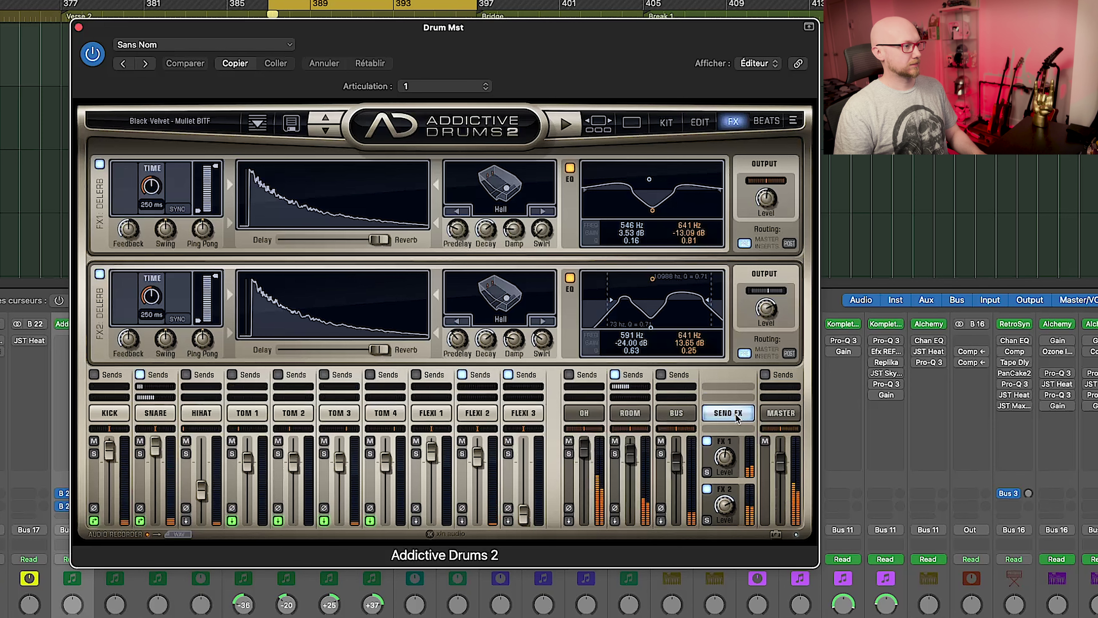
left_click(780, 413)
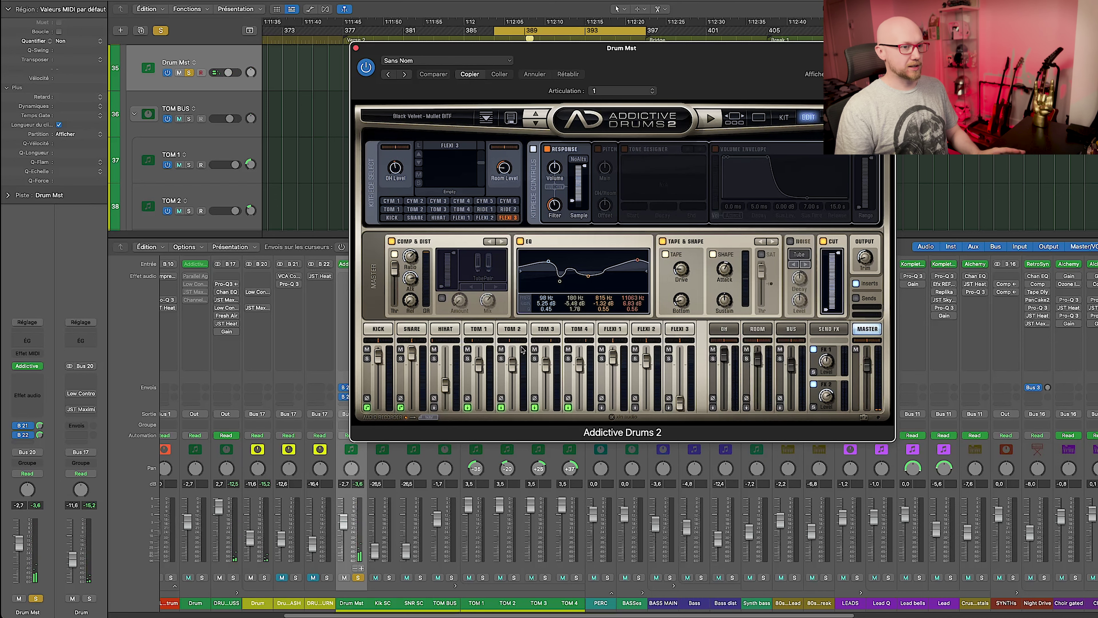
Close the Addictive Drums window and start playback around bar 341 in the Gtr IN section
left_click_drag(687, 60, 645, 69)
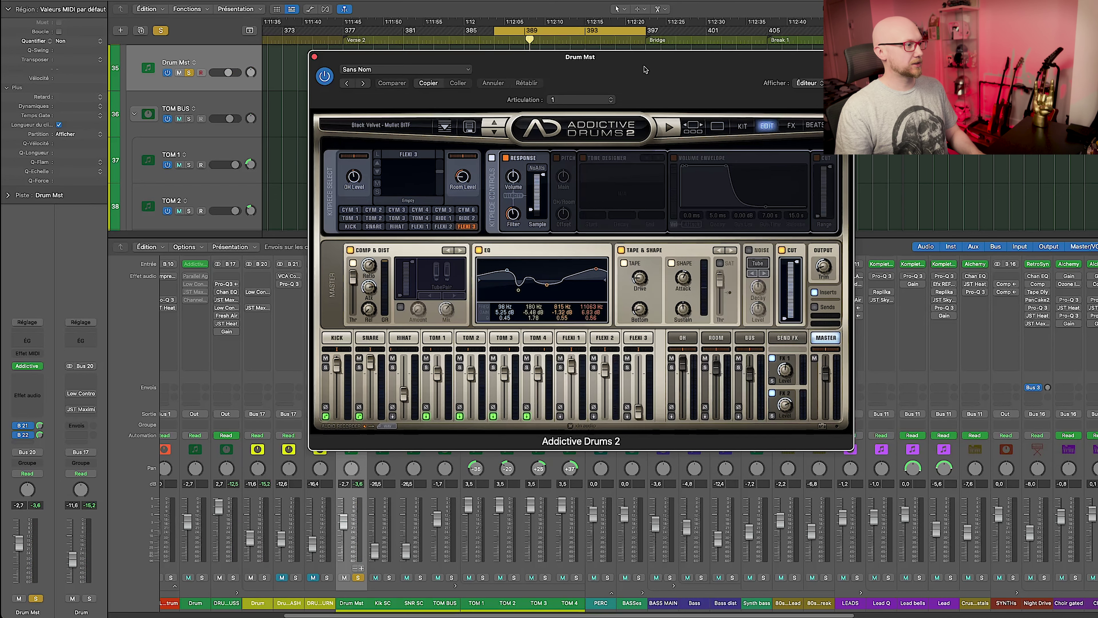
key("super+w")
left_click_drag(579, 32, 582, 34)
key("space")
Solo the TOM BUS channel alone in the mixer
left_click(451, 578)
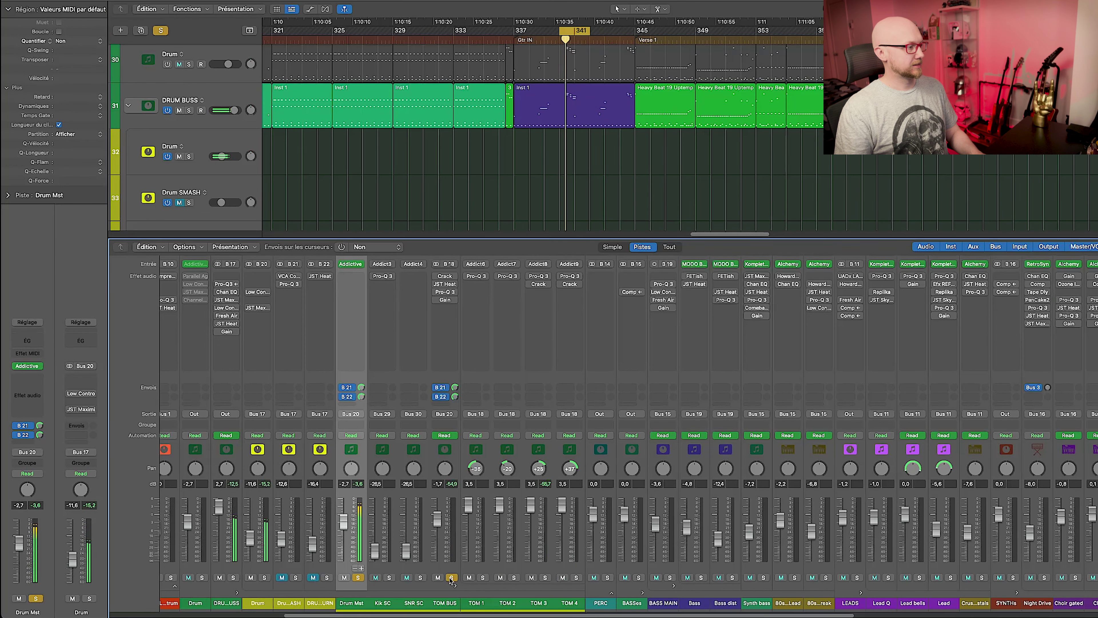
left_click(451, 577)
left_click(451, 577)
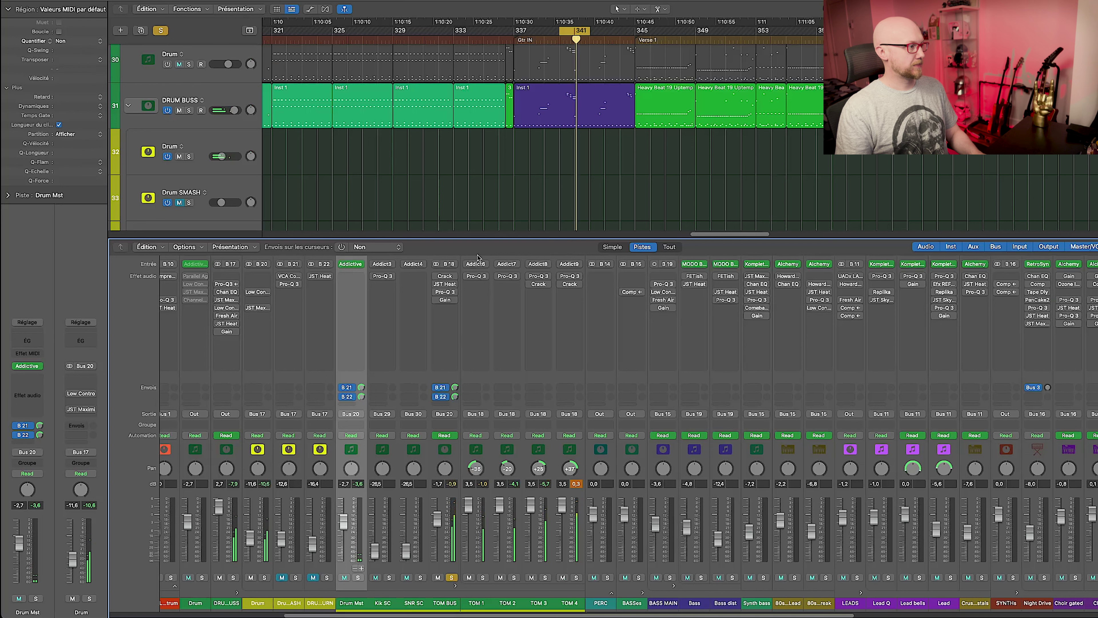
Select TOM BUS and the TOM 1 to TOM 4 channels to examine their routing and insert effects
left_click(449, 453)
left_click_drag(478, 452, 568, 451)
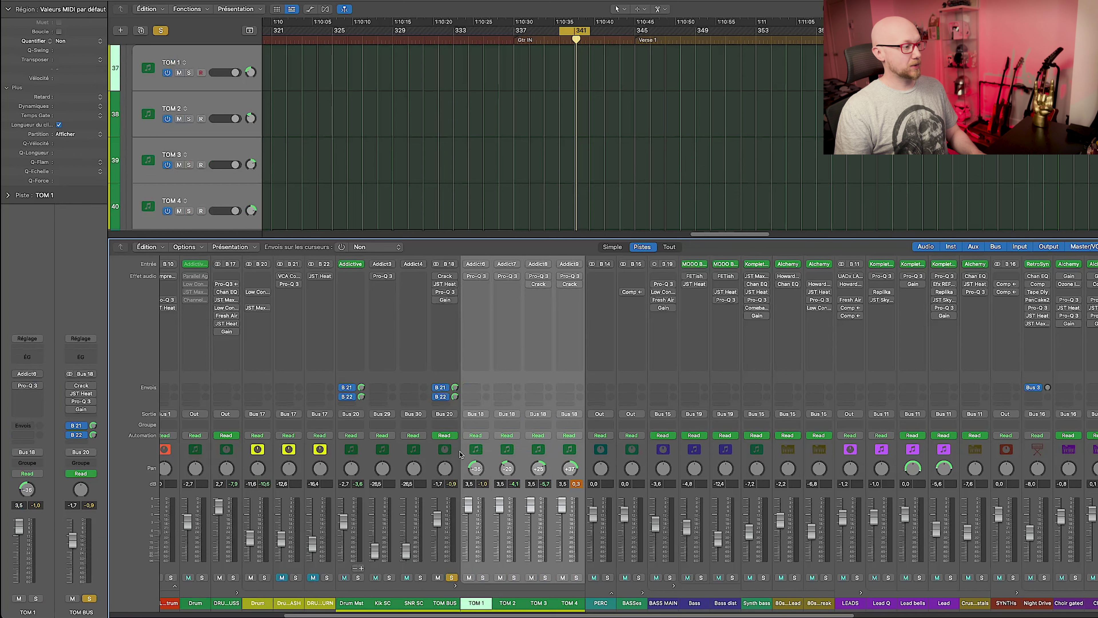
left_click(446, 451)
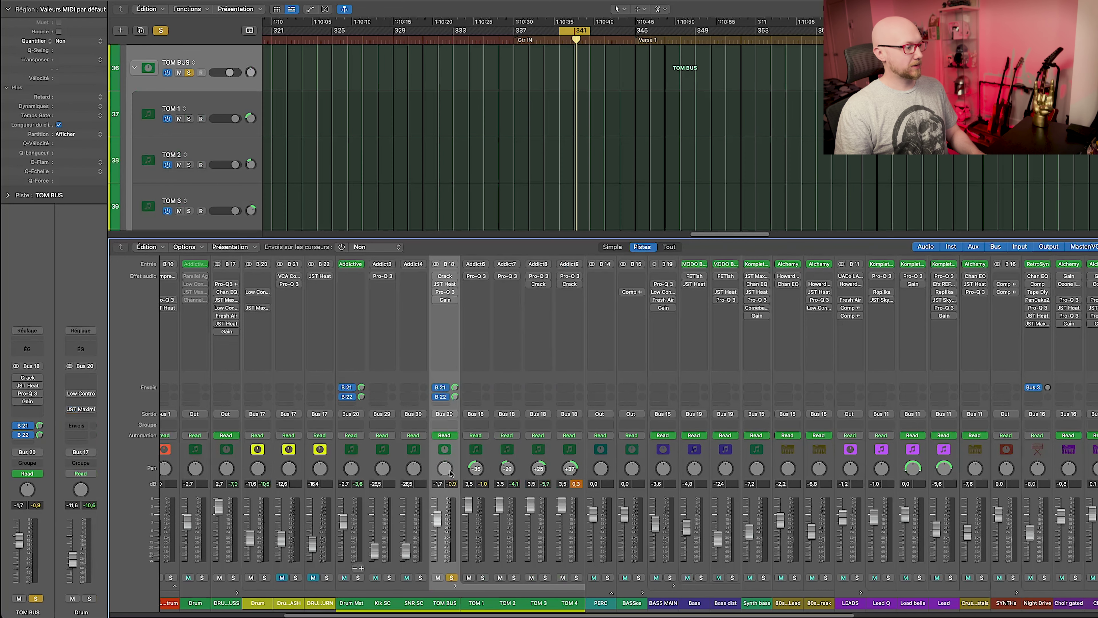
left_click(474, 355)
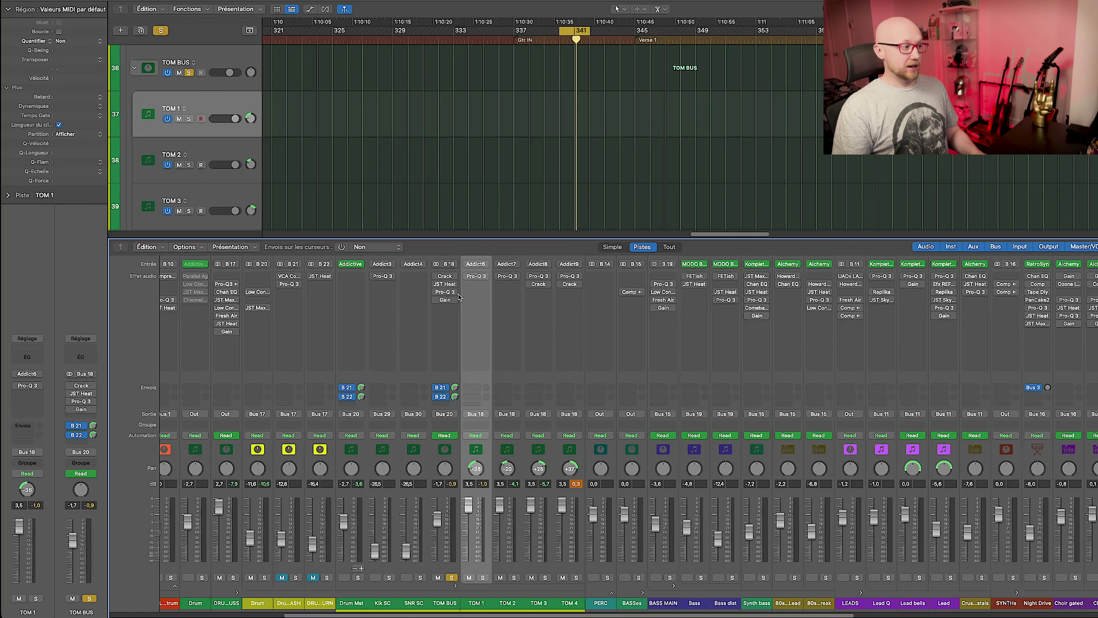
Switch on the Pro-Q 3 equalizers of TOM 1, TOM 2 and TOM 3 one after another, examining each EQ curve
left_click(468, 277)
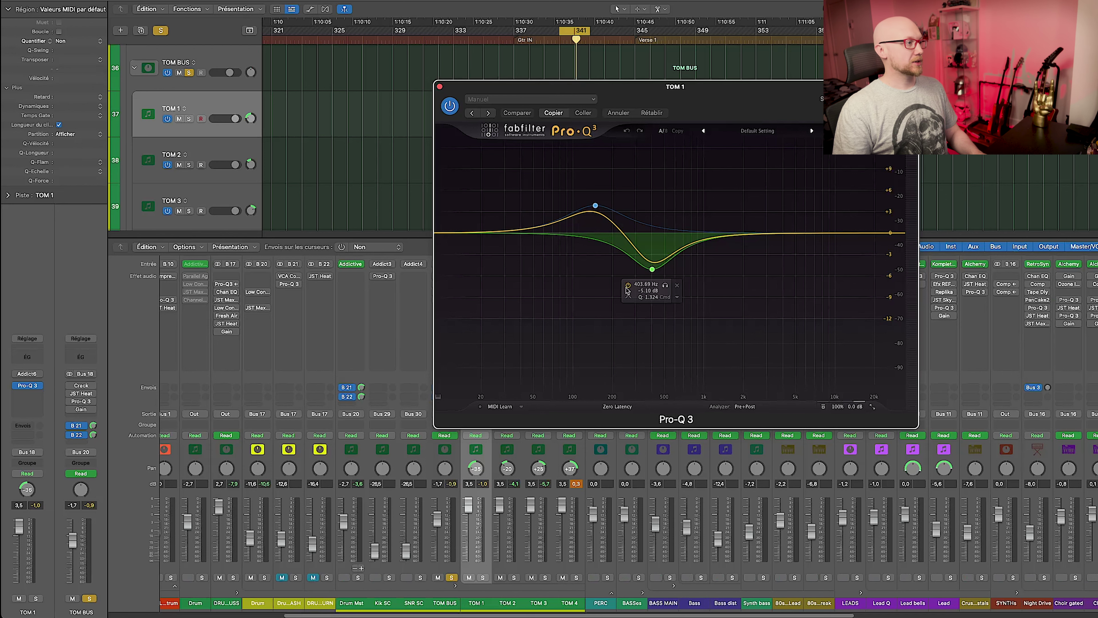
left_click_drag(623, 87, 451, 92)
key("super+w")
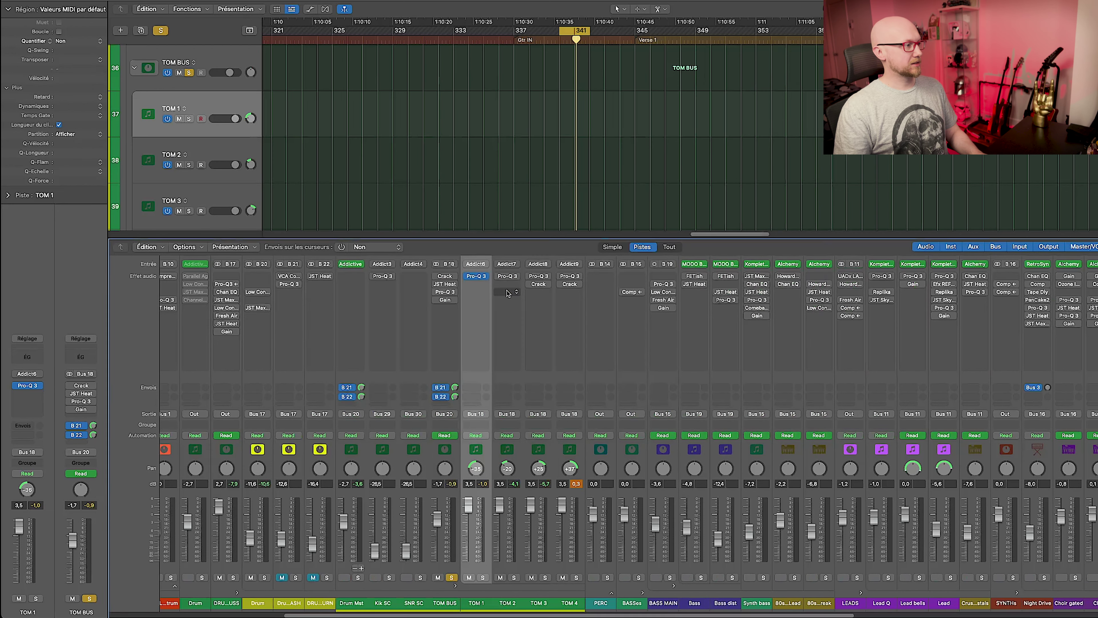
left_click(508, 277)
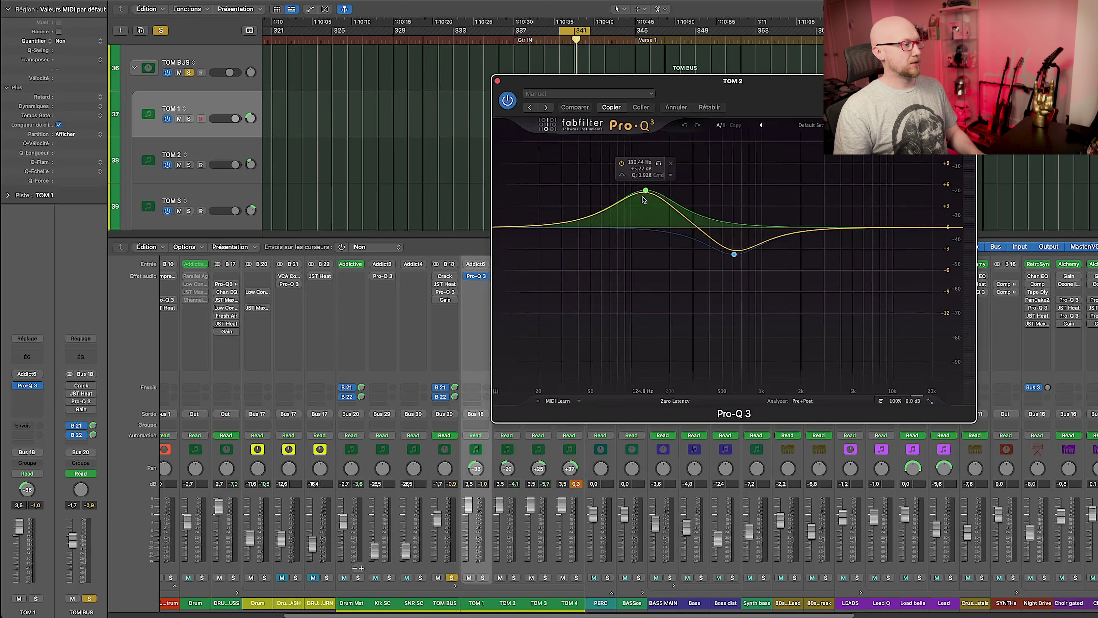
key("super+w")
left_click(548, 275)
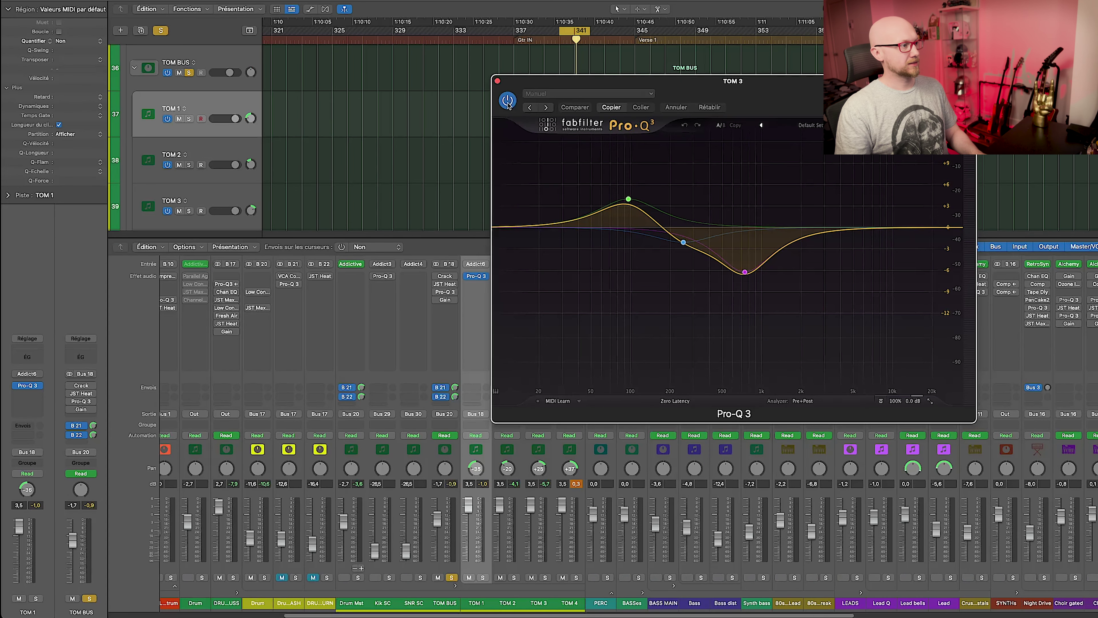
key("super+w")
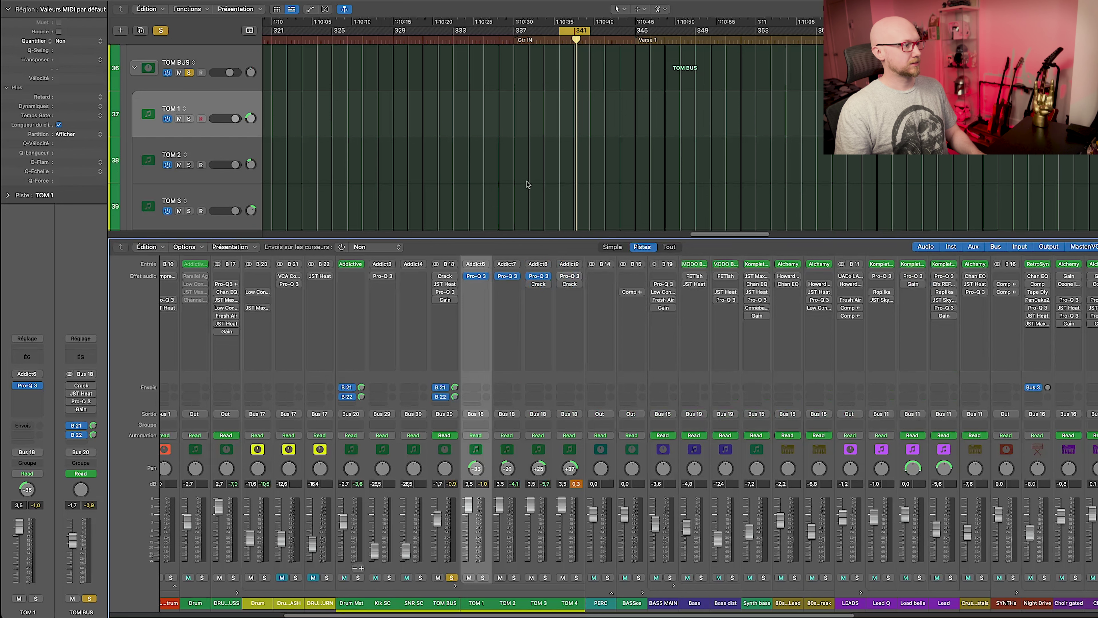
Switch on the Pro-Q 3 equalizer of TOM 4 and play the soloed toms with all four EQs active
left_click(567, 277)
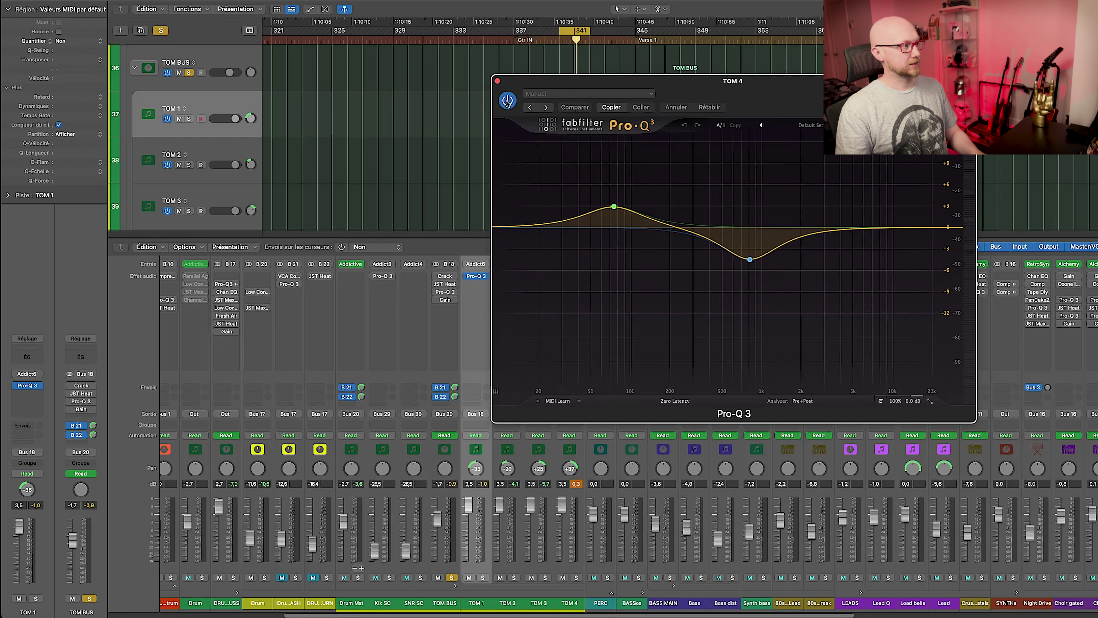
key("space")
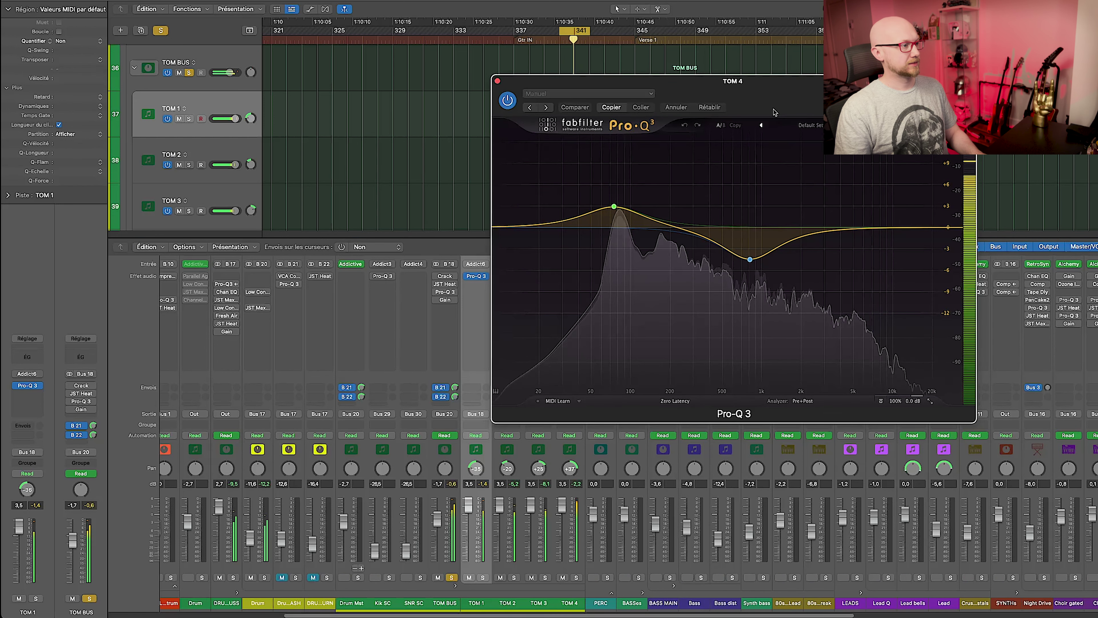
key("super+w")
Enable the Crack transient shaper on TOM 3 and TOM 4, examine its Sustain setting and play the toms back
left_click(542, 455)
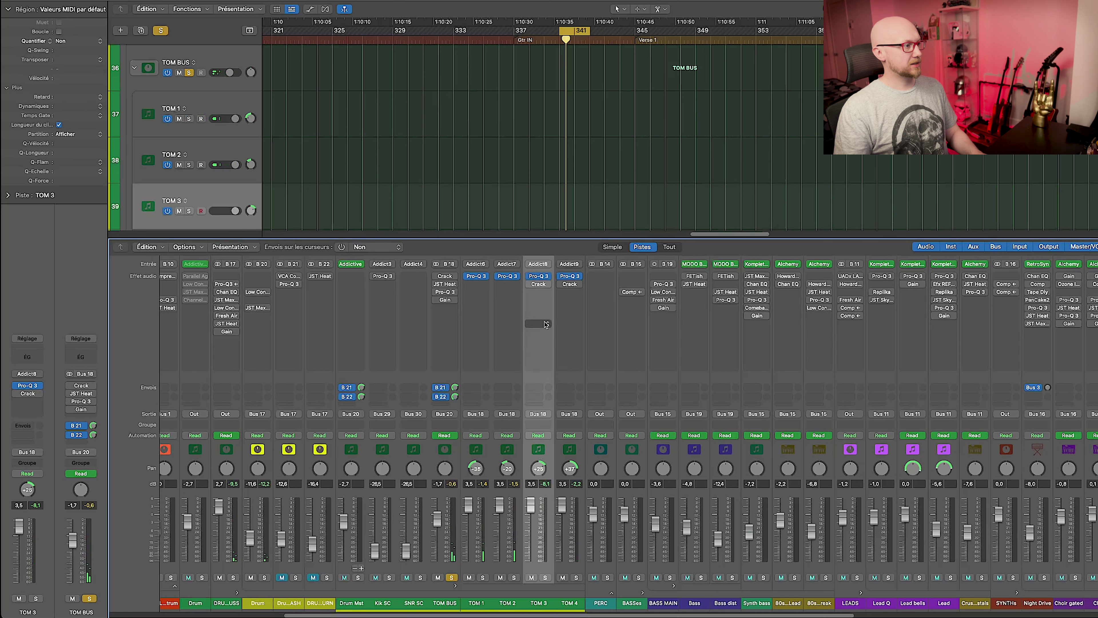
left_click(538, 284)
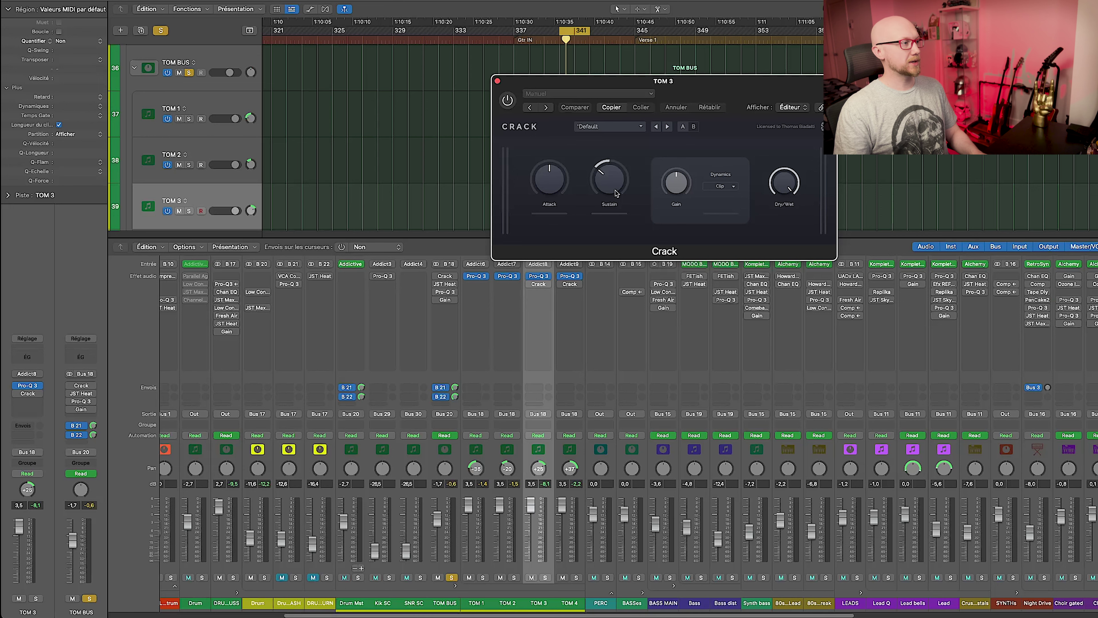
left_click(546, 382)
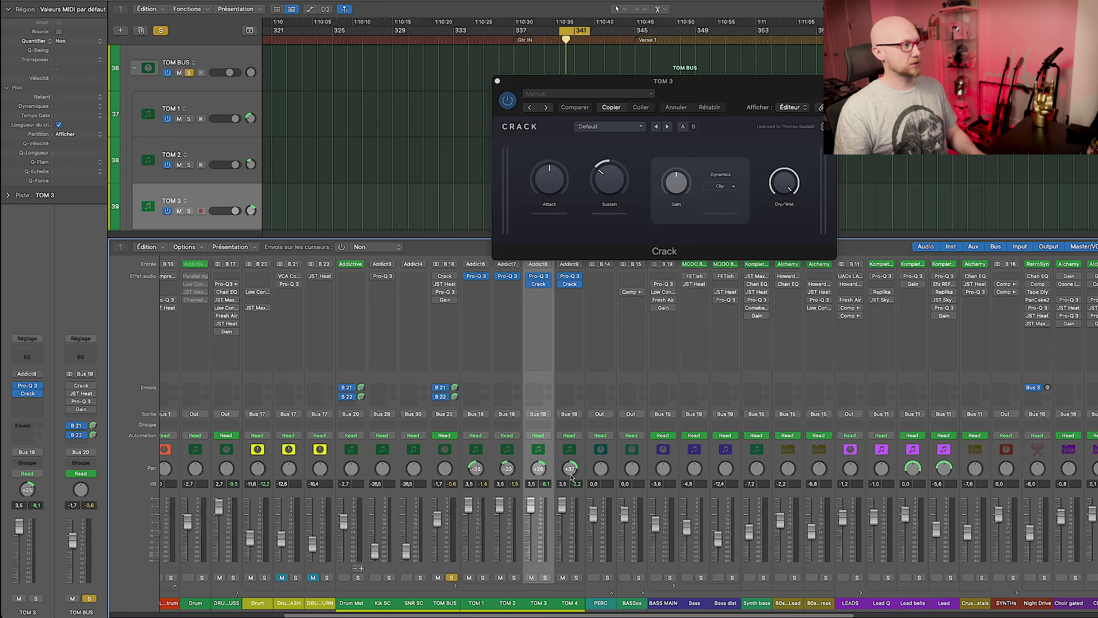
key("space")
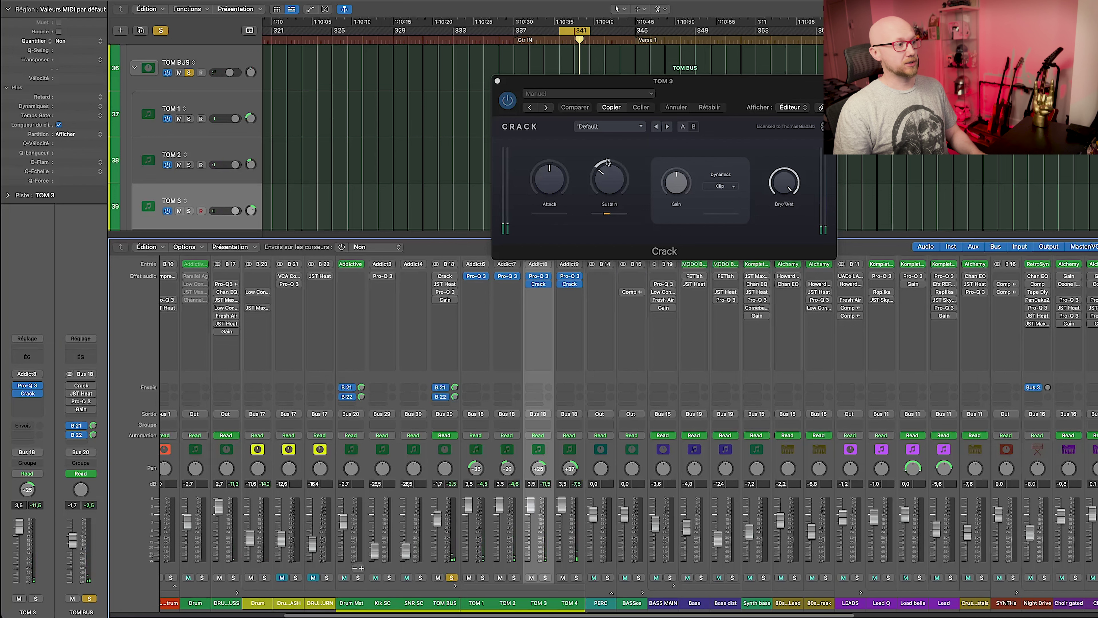
left_click(497, 81)
Enable the Crack transient shaper on TOM BUS and play the toms through it
left_click(445, 312)
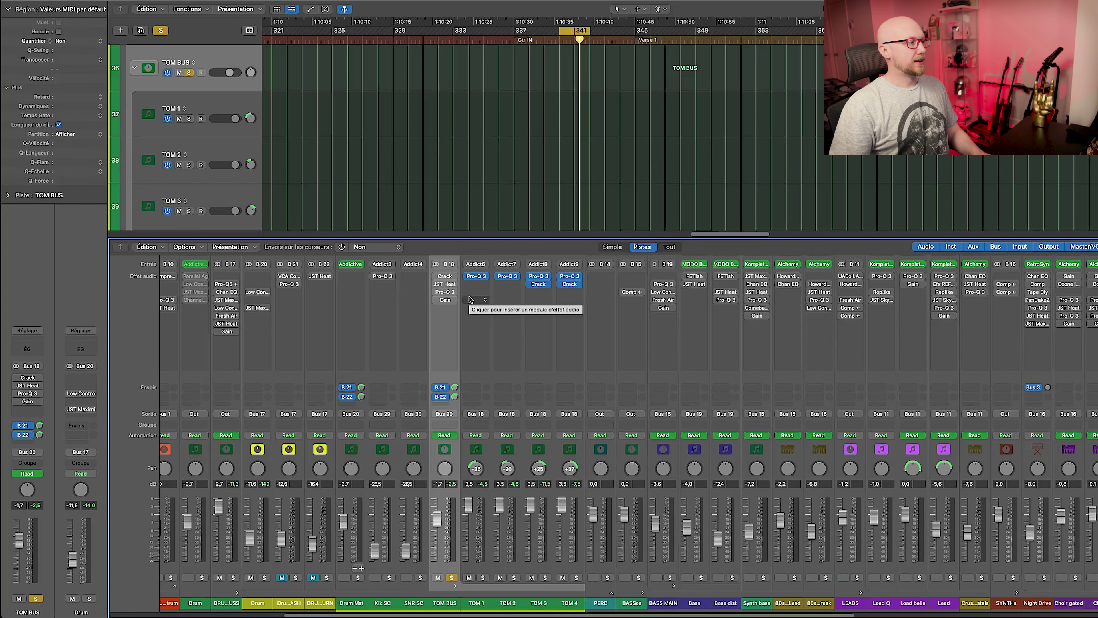
left_click(444, 276)
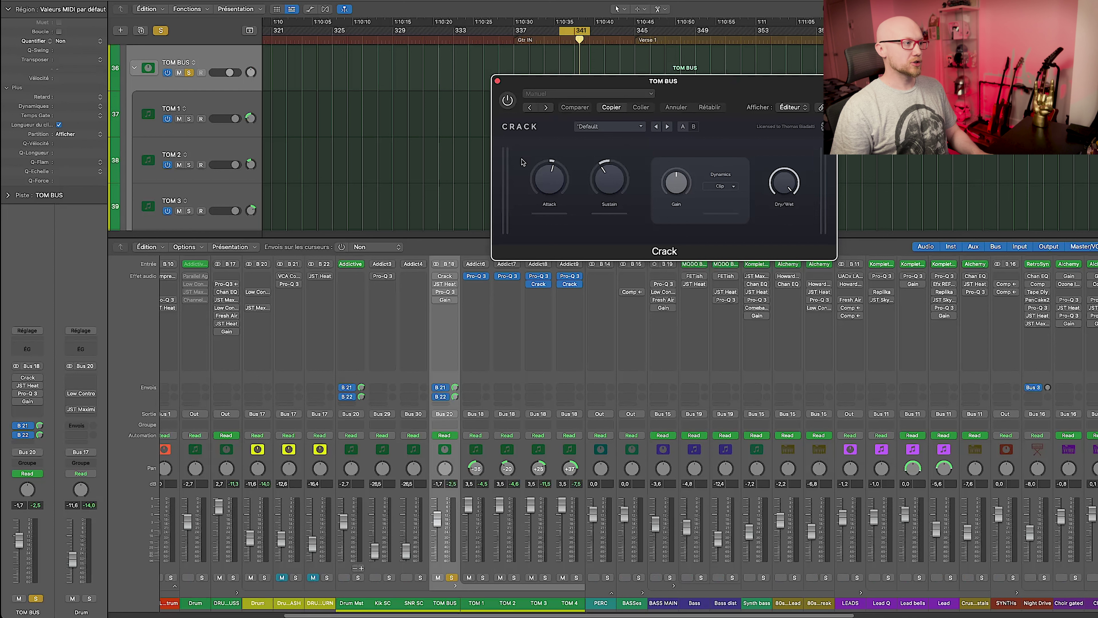
left_click(508, 100)
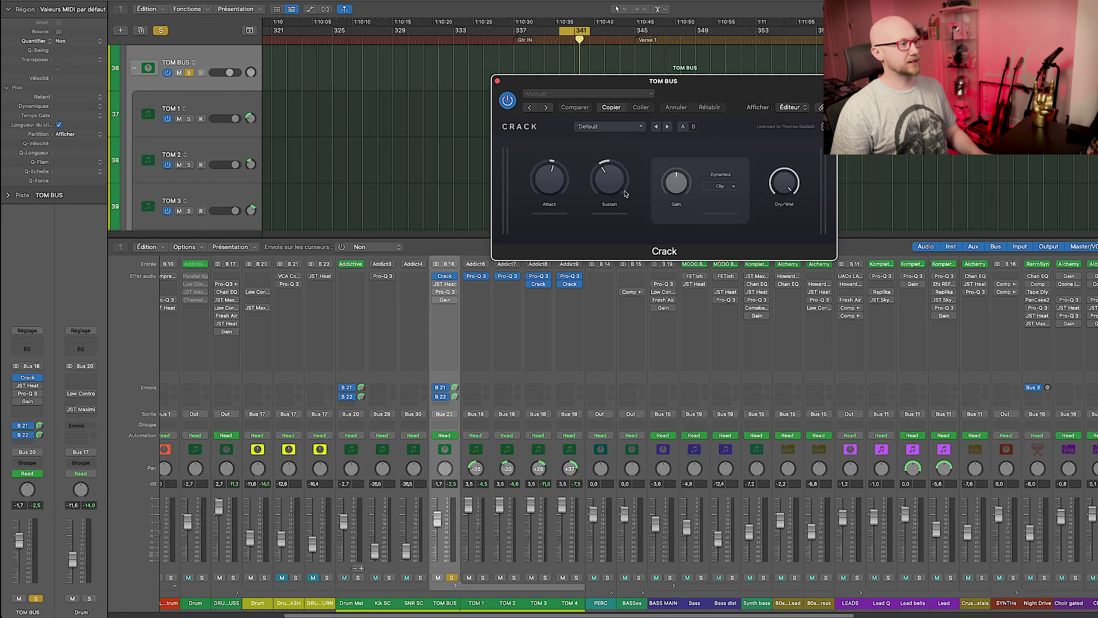
key("space")
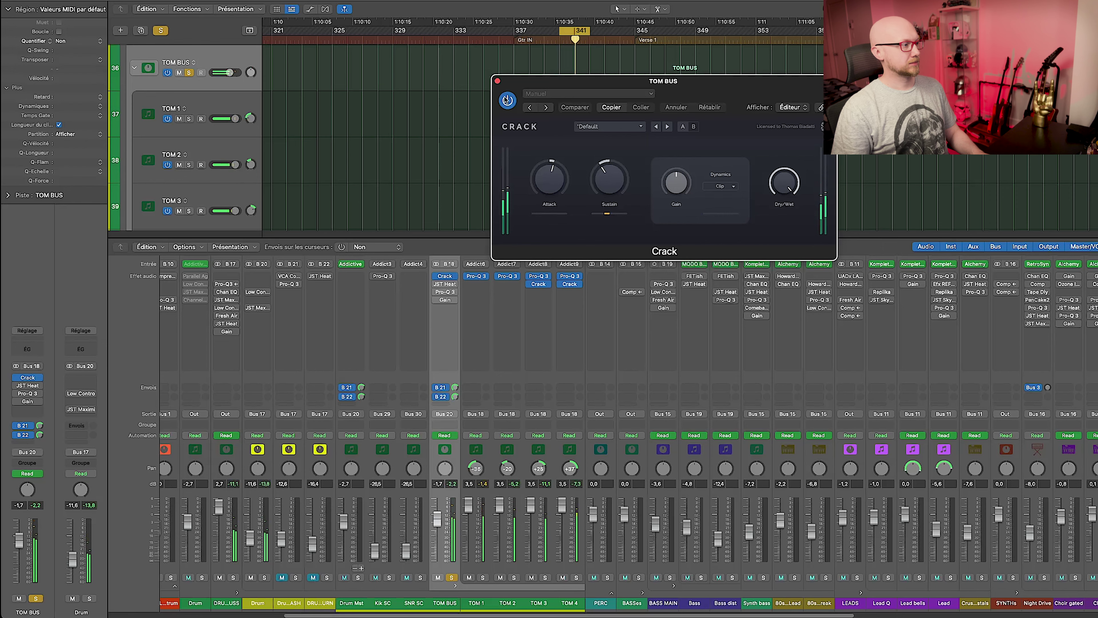
key("super+w")
Play the toms with JST Heat switched off and on to compare, leaving it enabled on TOM BUS
left_click(444, 283)
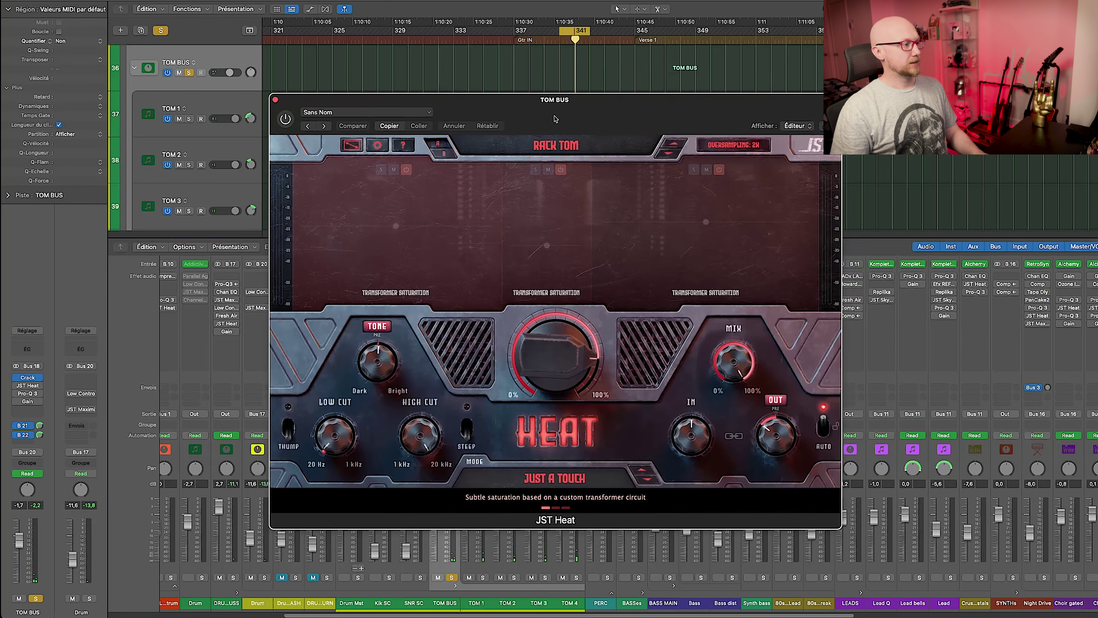
left_click_drag(556, 118, 554, 118)
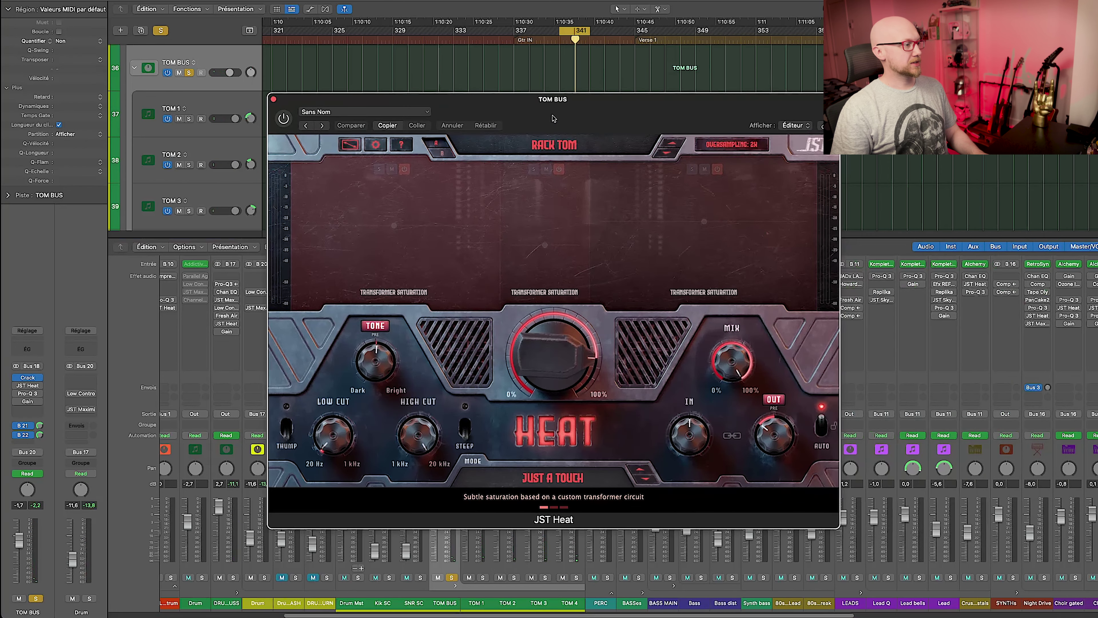
left_click(284, 119)
key("space")
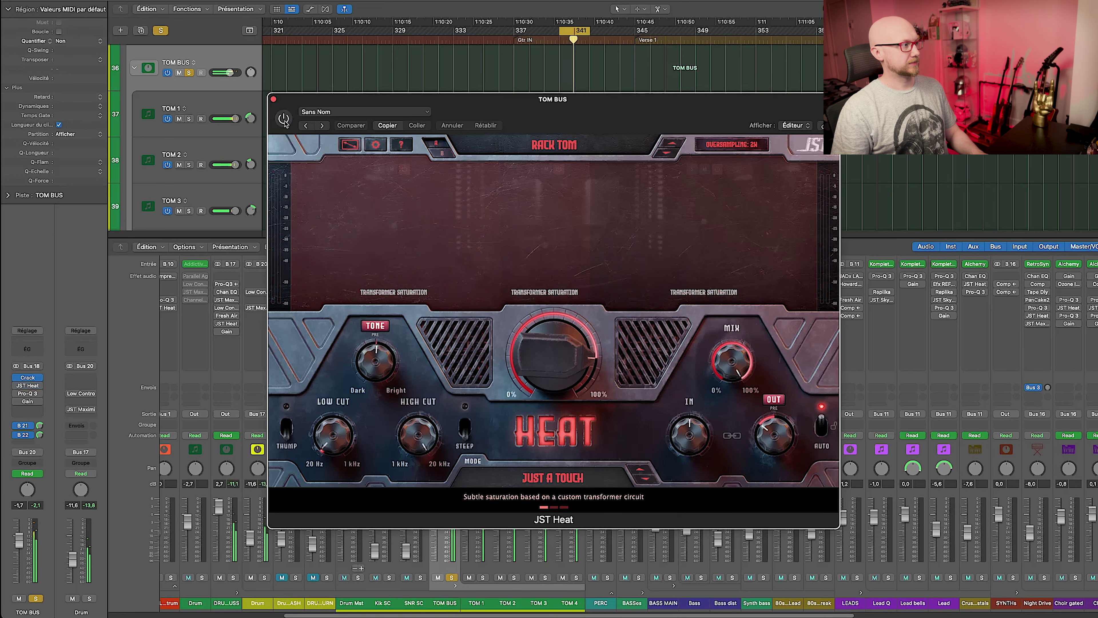
left_click(283, 119)
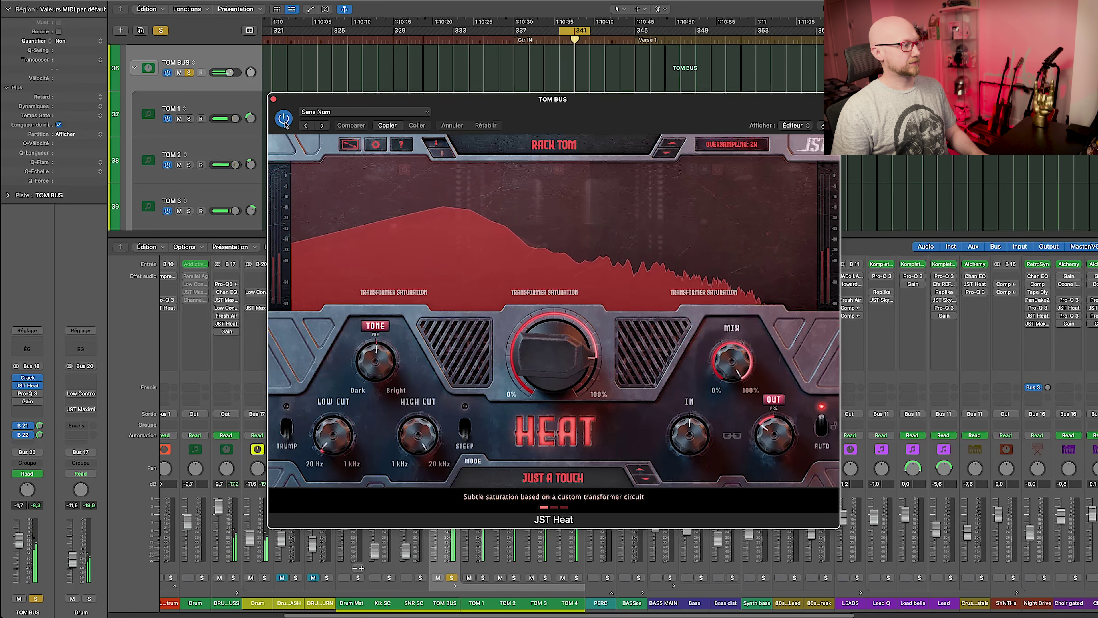
Enable the Pro-Q 3 equalizer on TOM BUS, examine its curve and play the toms through it
left_click(27, 394)
left_click_drag(782, 106, 687, 122)
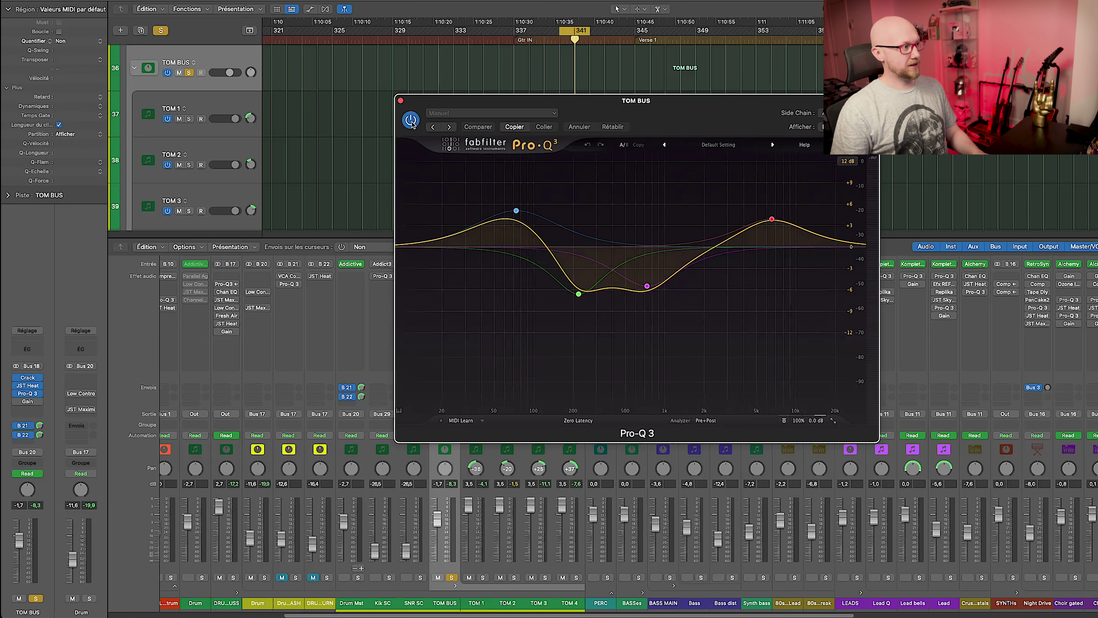
key("space")
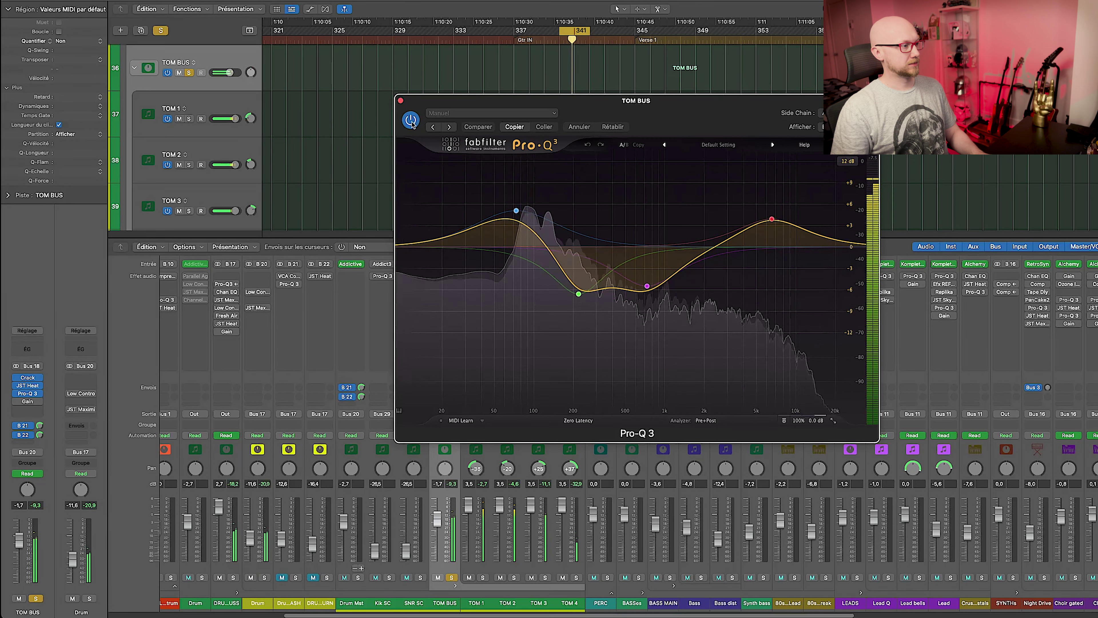
key("super+w")
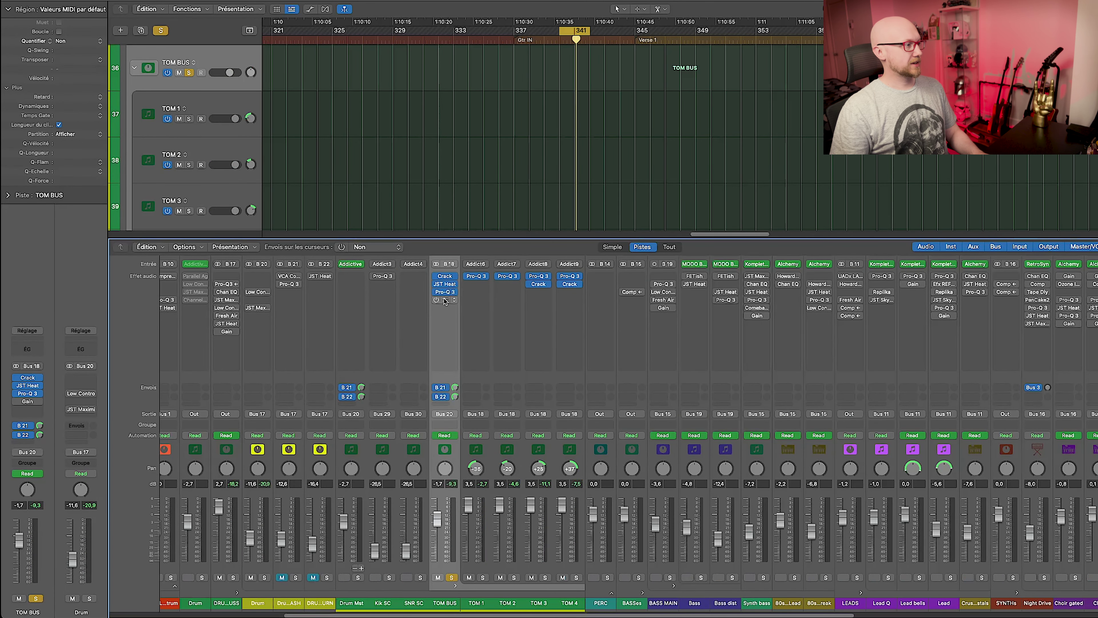
Enable the Gain plug-in on TOM BUS and show its gain automation across the song sections
left_click(445, 300)
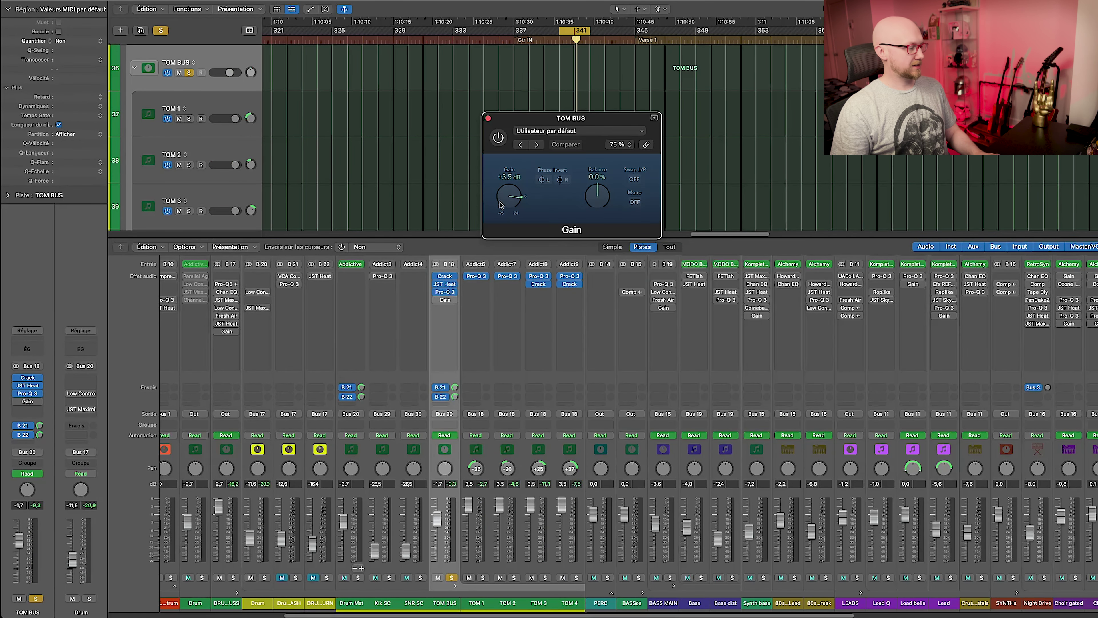
key("a")
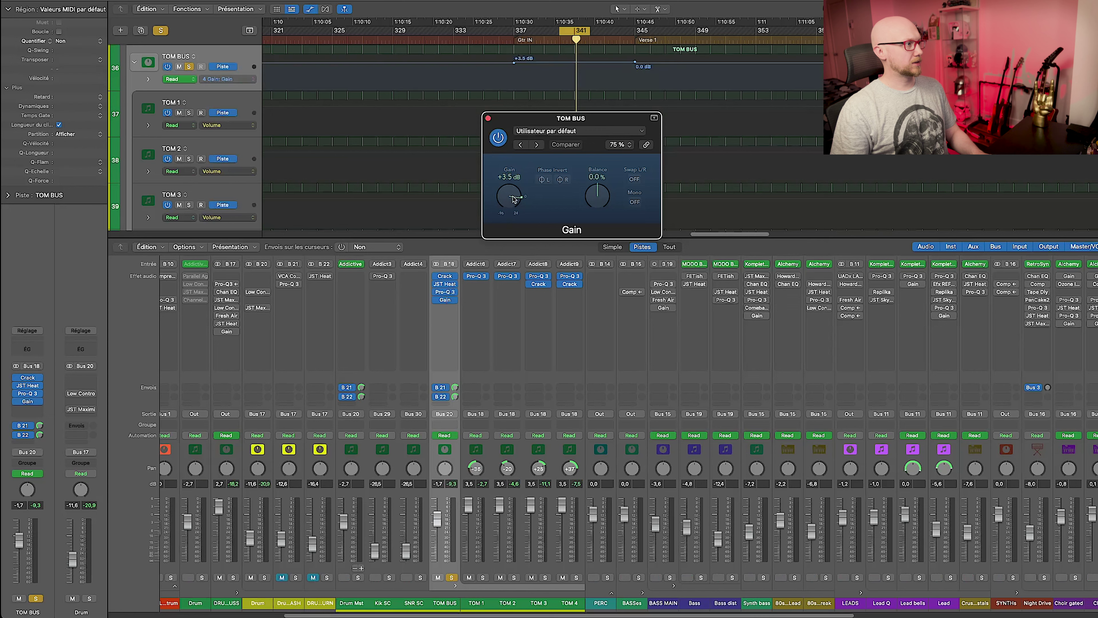
scroll(501, 76, "down", 5)
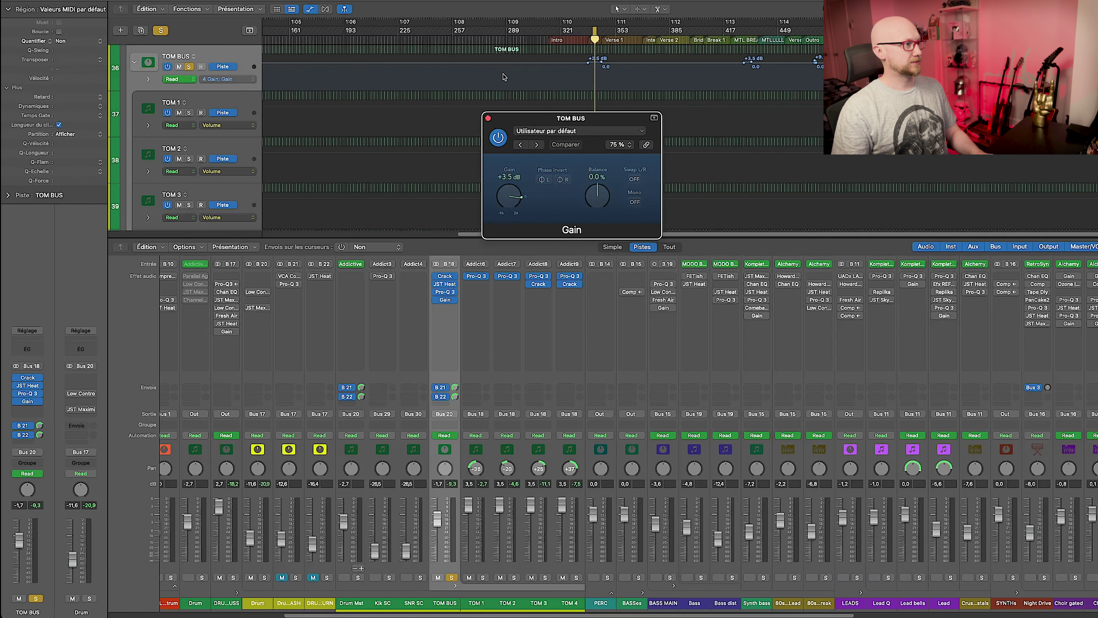
Solo the Drum channel instead of TOM BUS and select Drum Mst and TOM BUS to examine their shared Bus 20 output
left_click(258, 602)
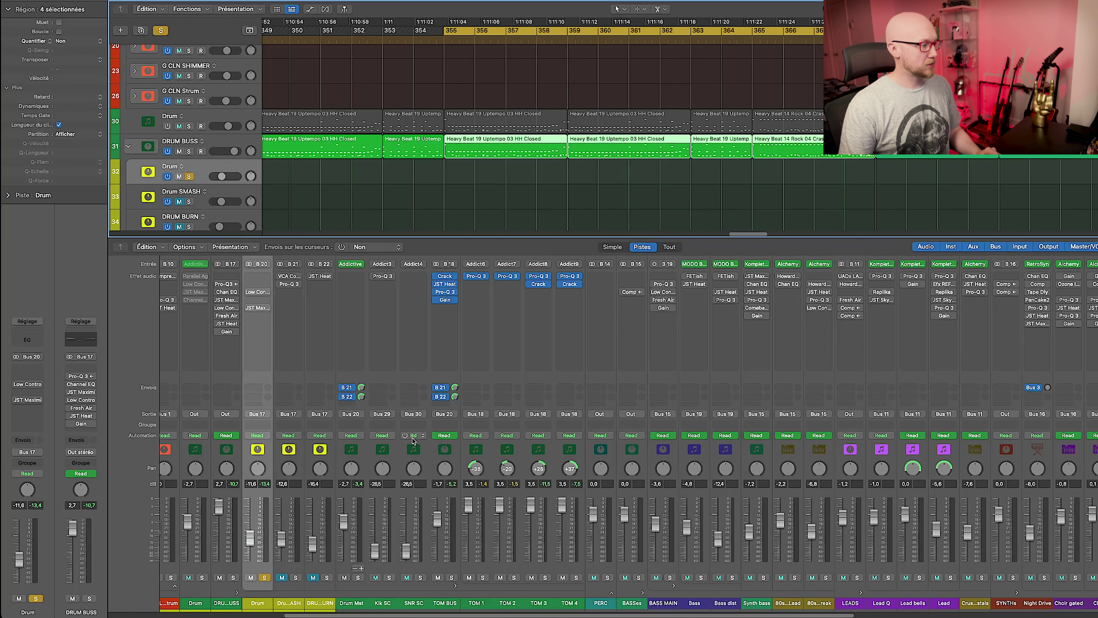
left_click(353, 454)
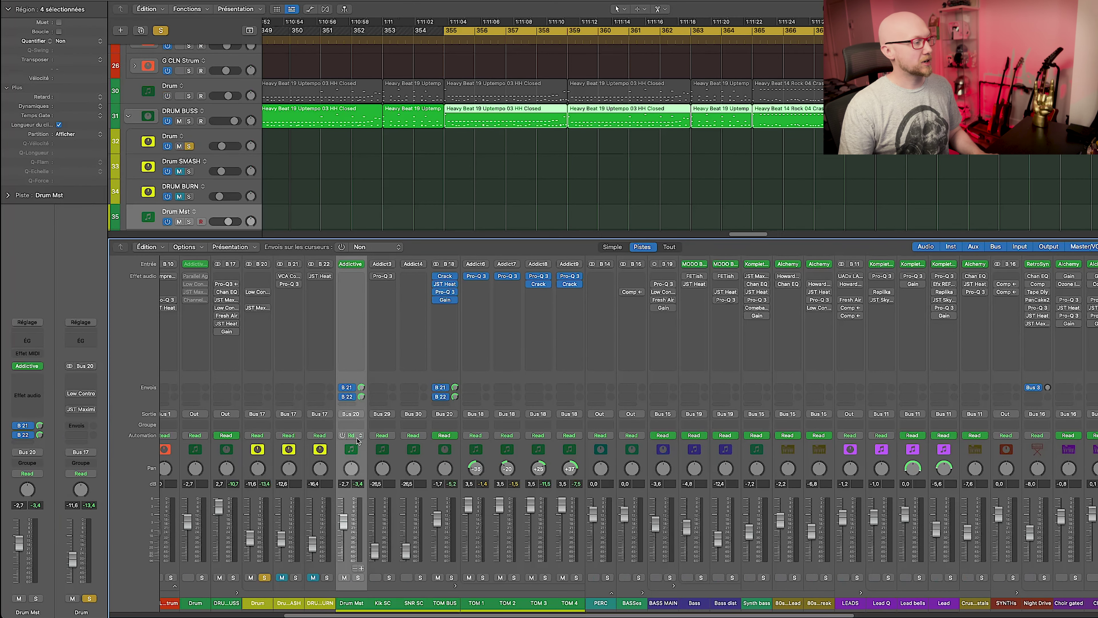
left_click(450, 456)
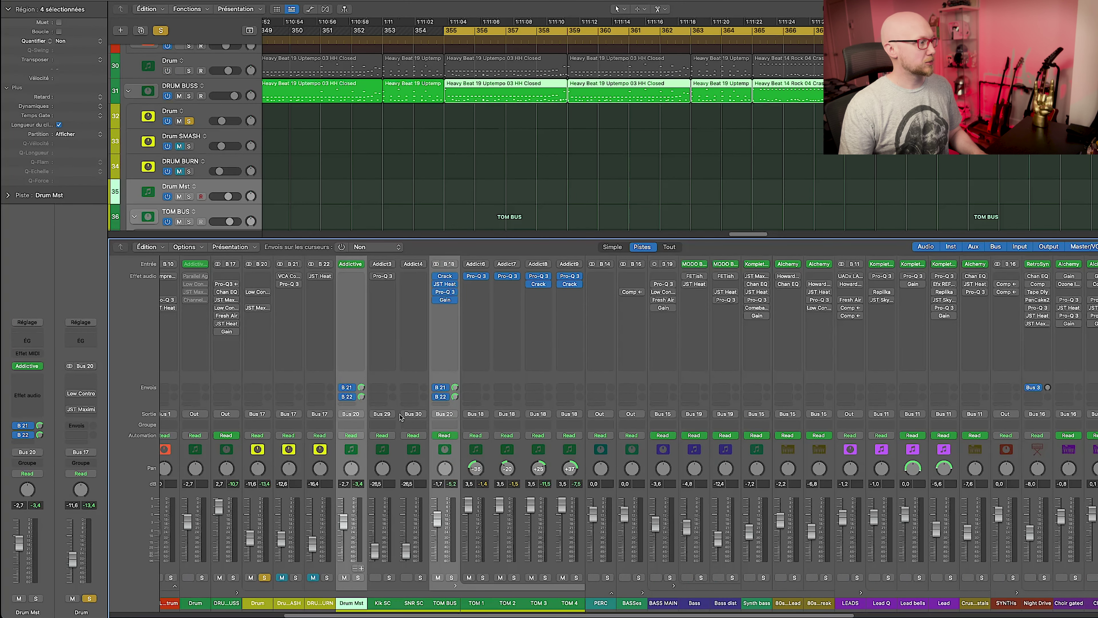
Play the drums with Low Control switched off and on to compare, leaving it enabled on the Drum channel
left_click(258, 450)
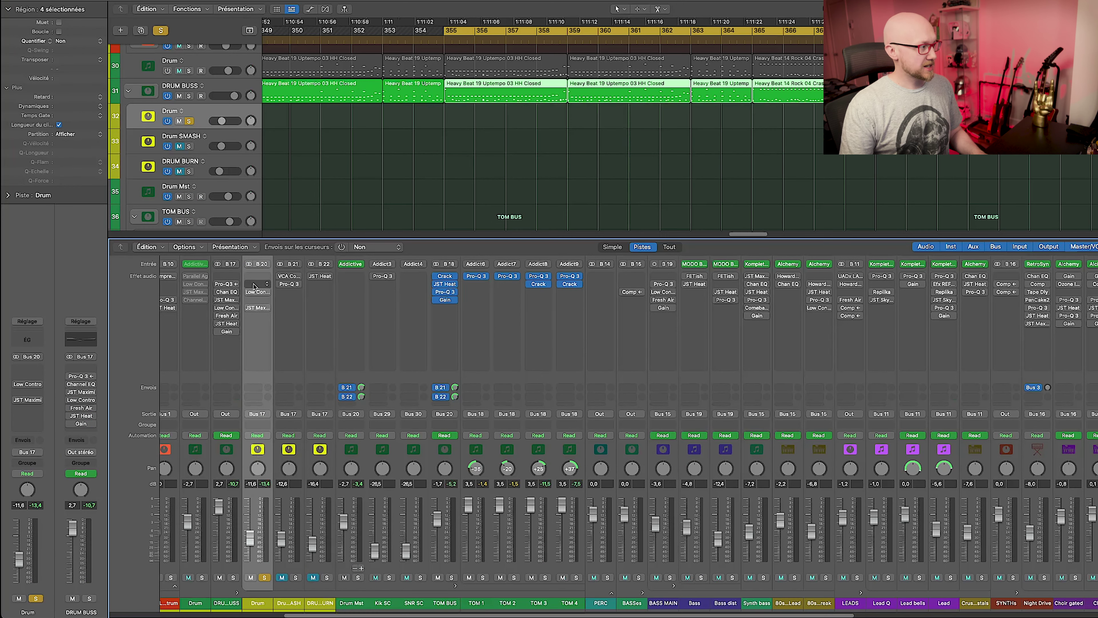
left_click(259, 292)
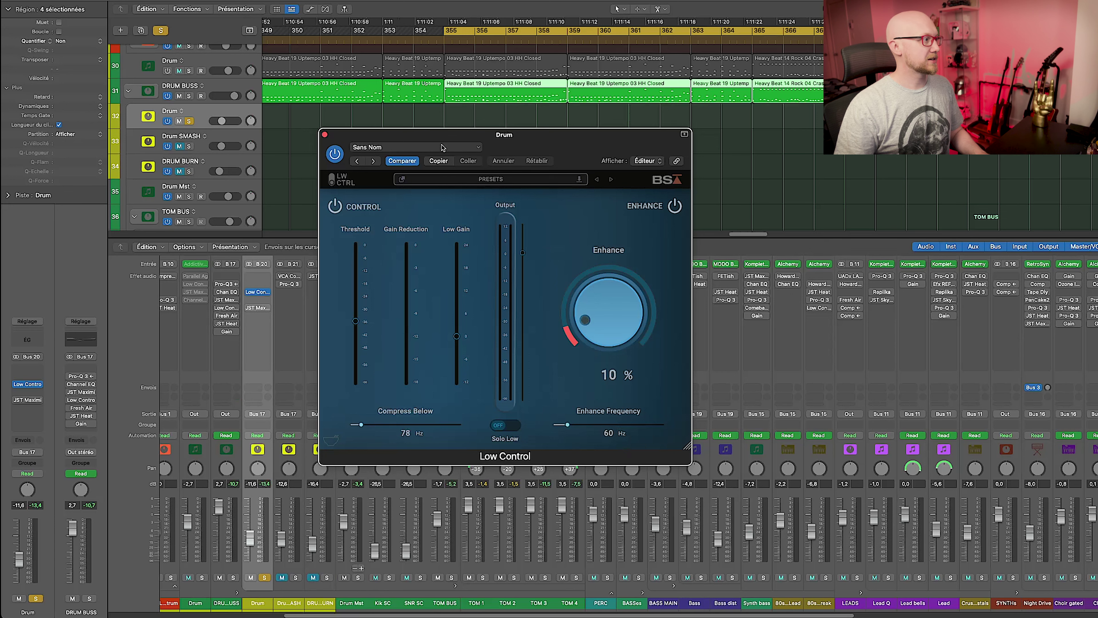
key("space")
left_click(334, 154)
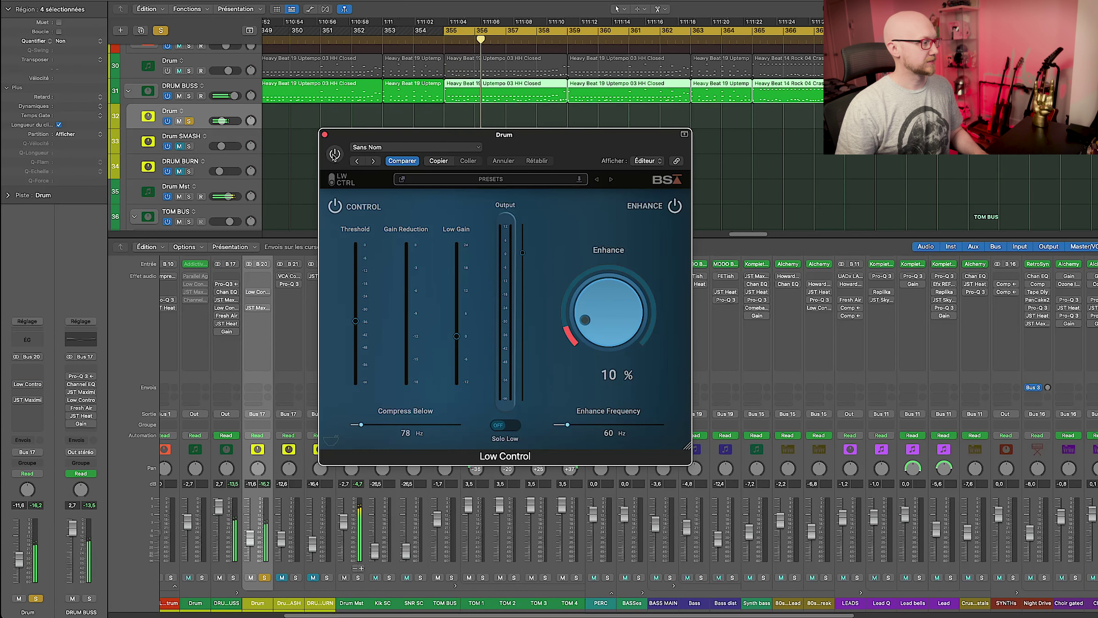
left_click(334, 154)
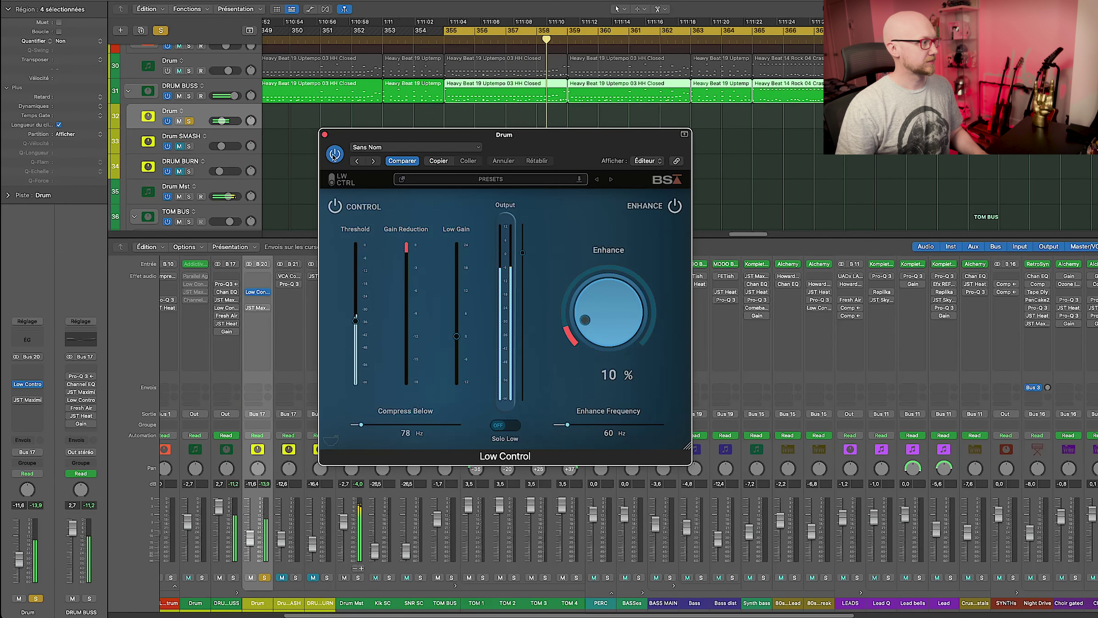
Enable JST Maximizer on the Drum channel and play the drums with its processing bypassed and active to compare
left_click(257, 307)
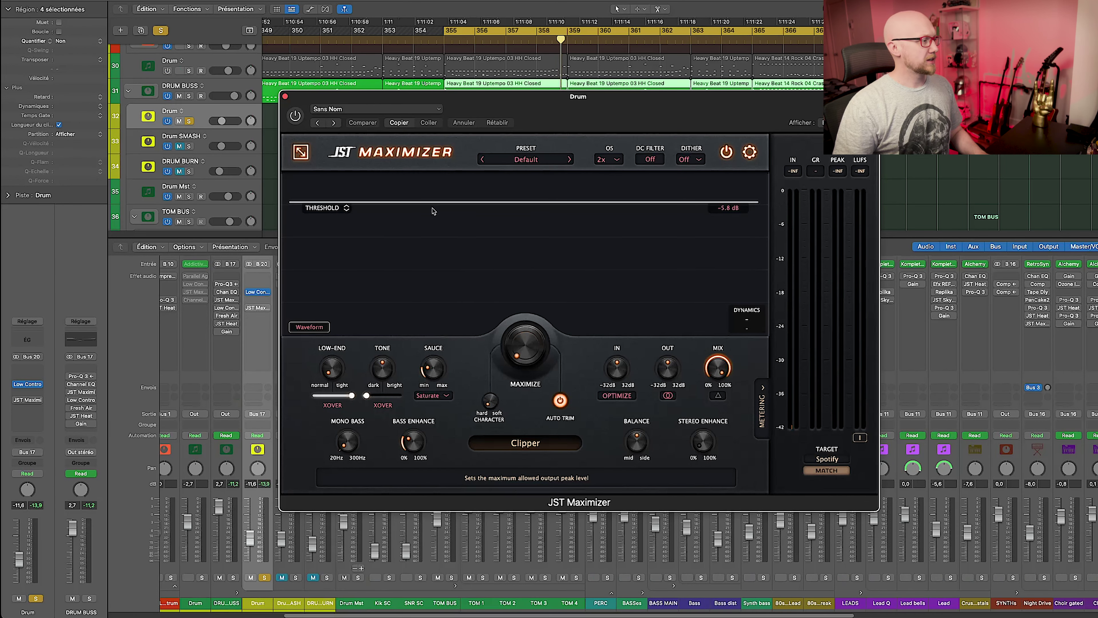
key("space")
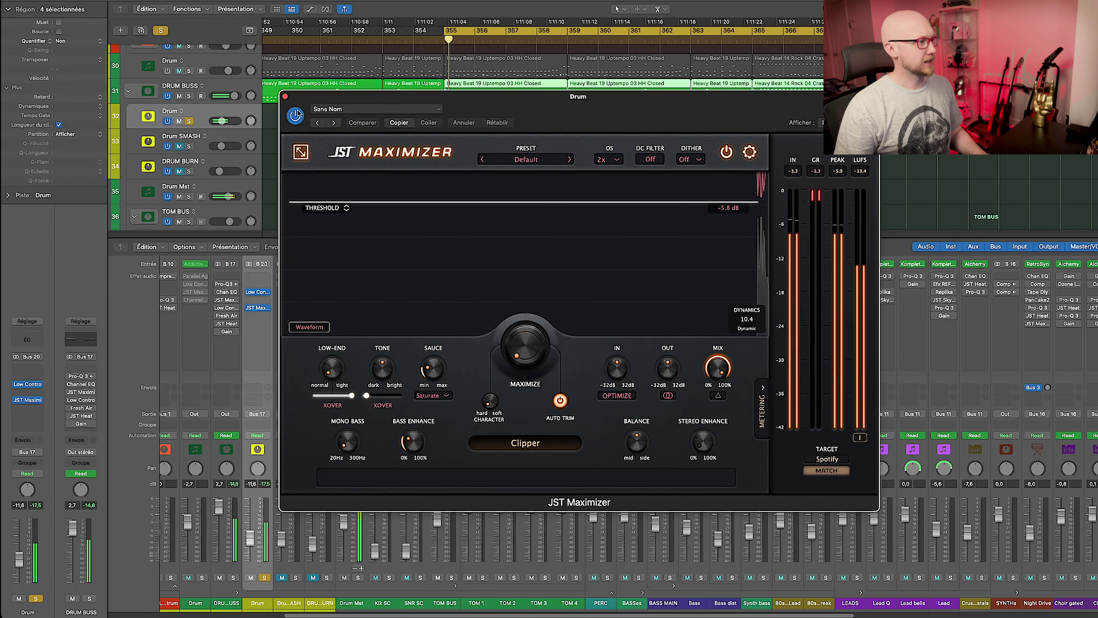
left_click(727, 153)
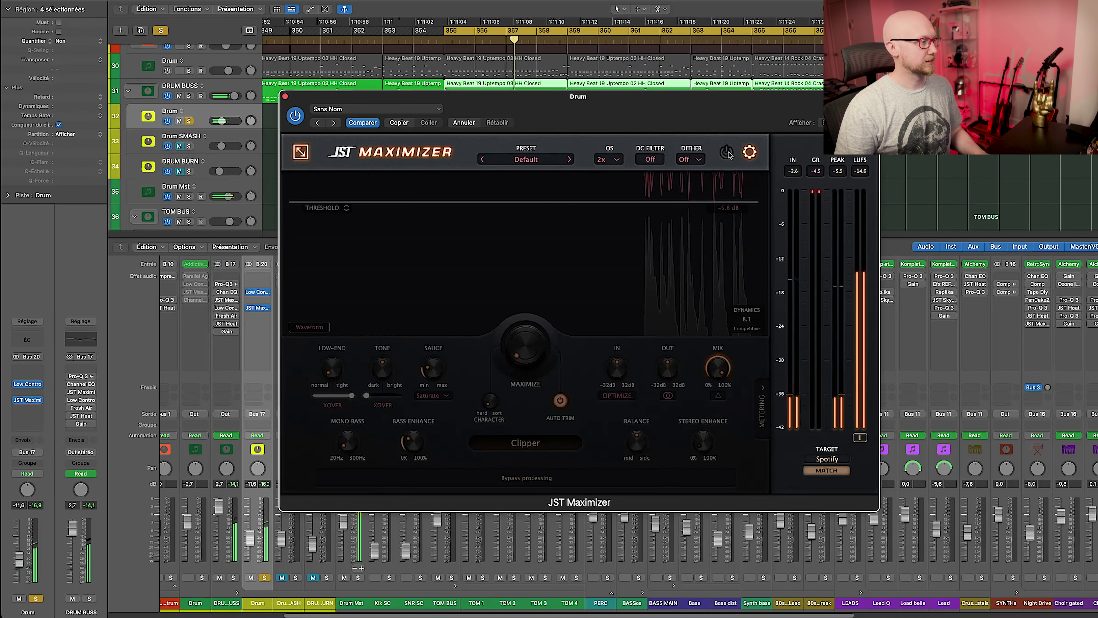
left_click(728, 153)
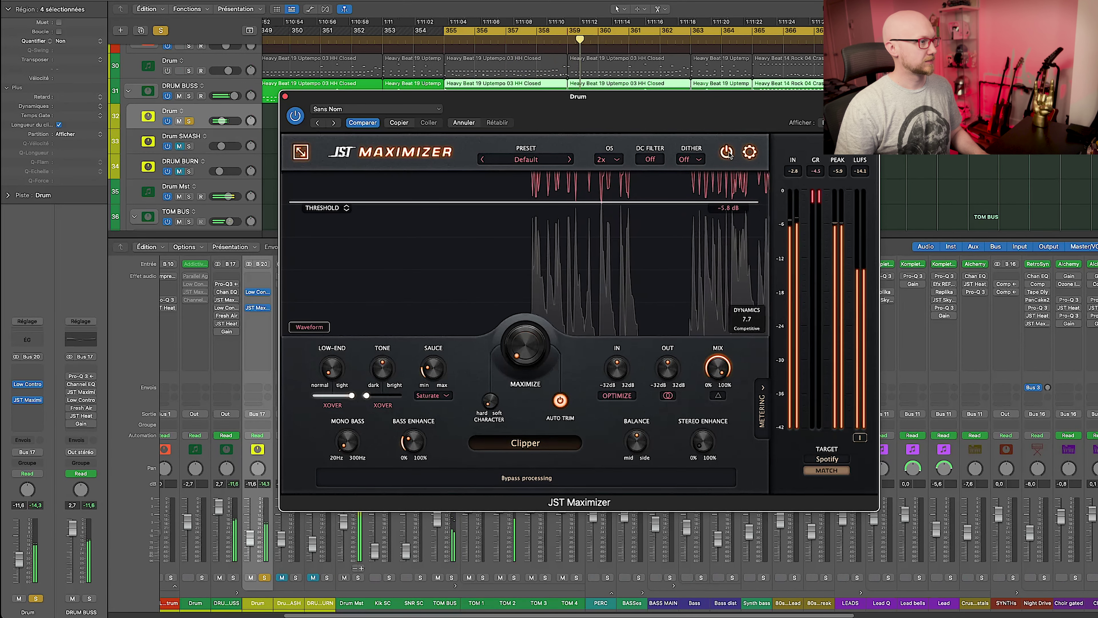
left_click(284, 96)
Select Drum Mst and TOM BUS to examine their Bus 21 and Bus 22 sends, and return to the Drum SMASH channel
left_click(289, 450)
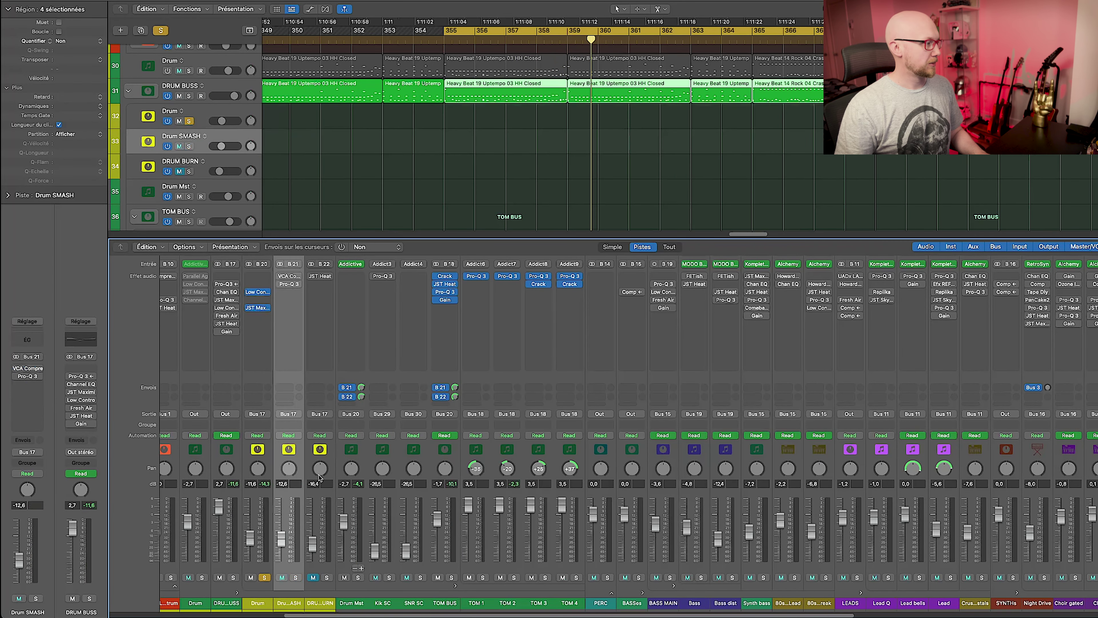
left_click(350, 451)
left_click(444, 450)
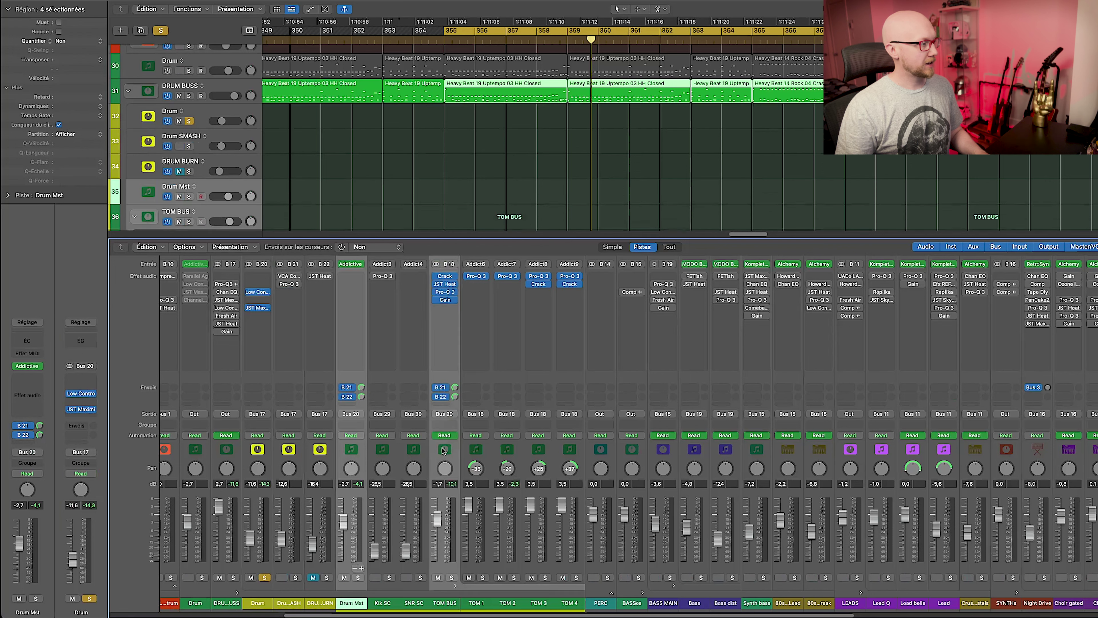
left_click(290, 450)
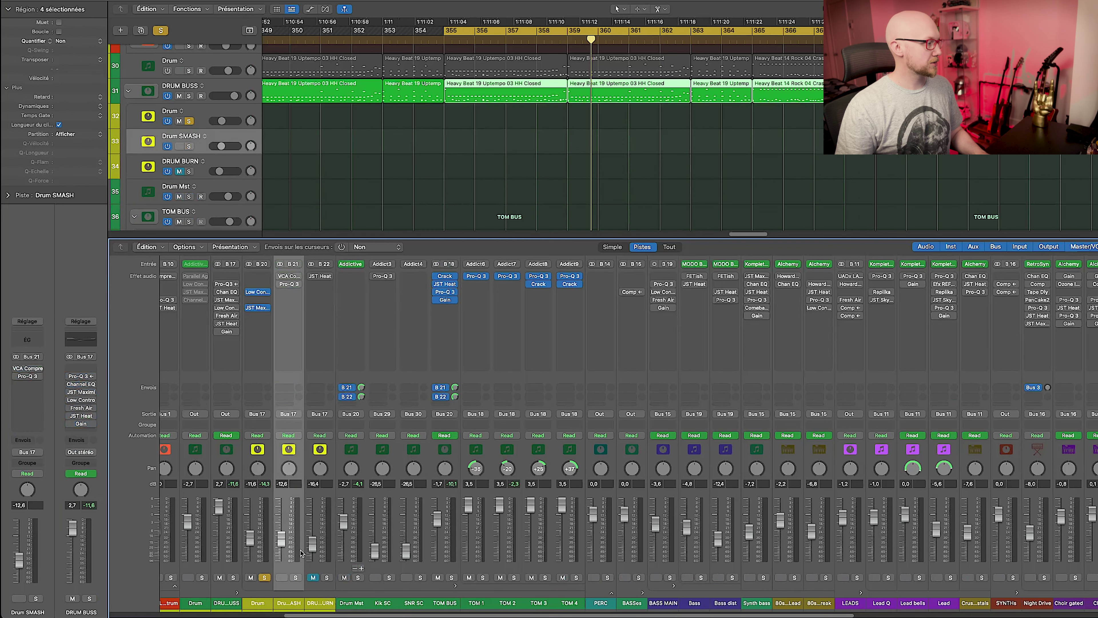
Play the soloed Drum SMASH channel while enabling its VCA Compressor and its Pro-Q 3 equalizer
left_click(282, 276)
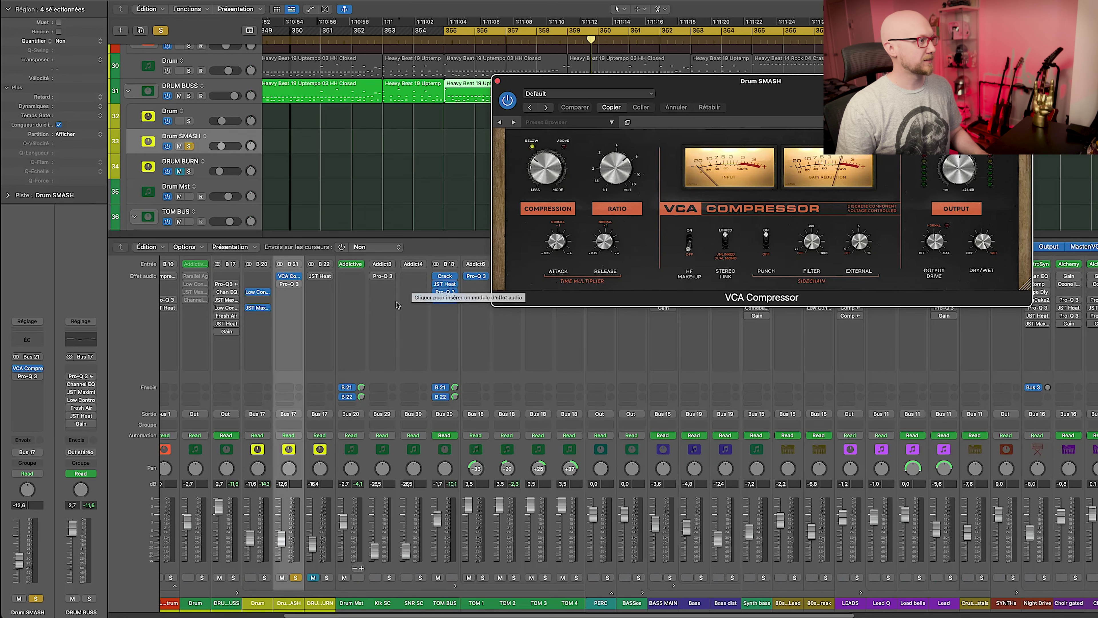
left_click(424, 179)
key("space")
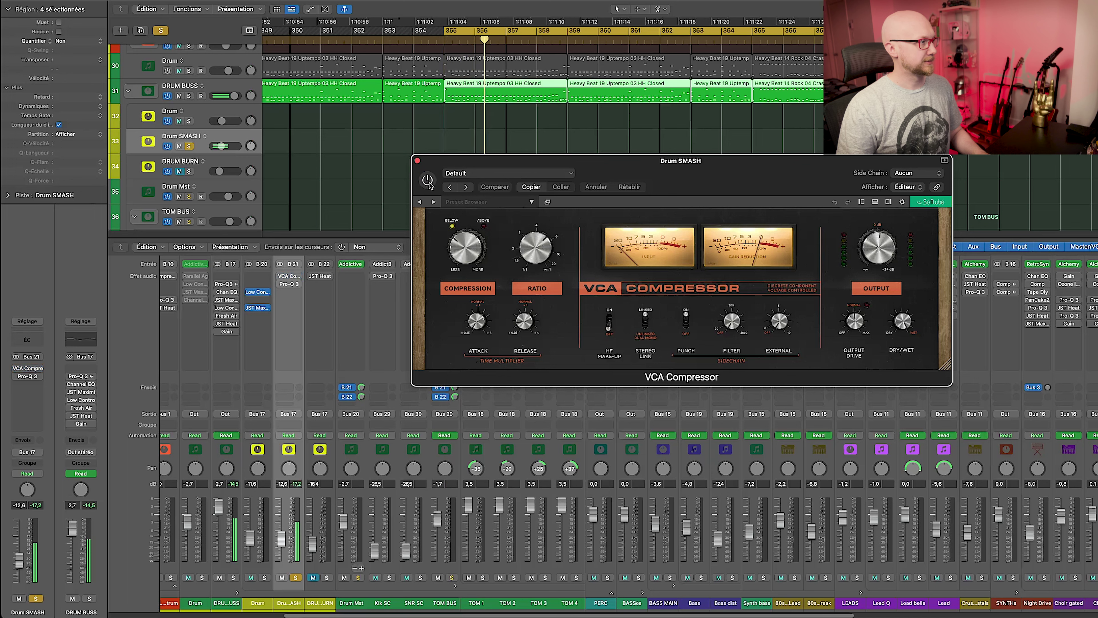
left_click(428, 181)
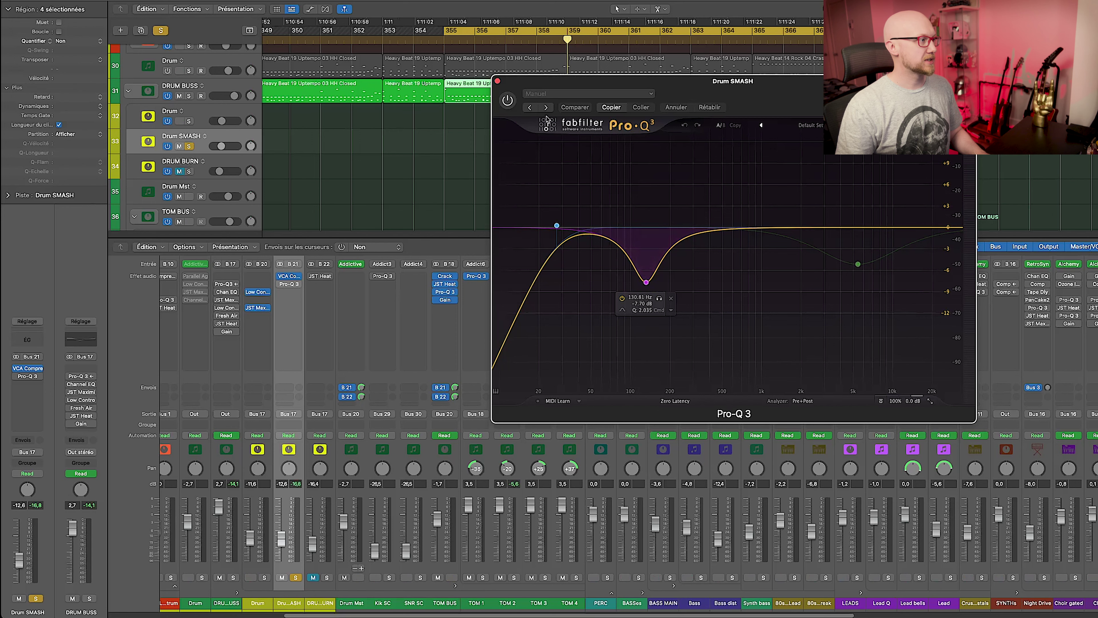
left_click(507, 101)
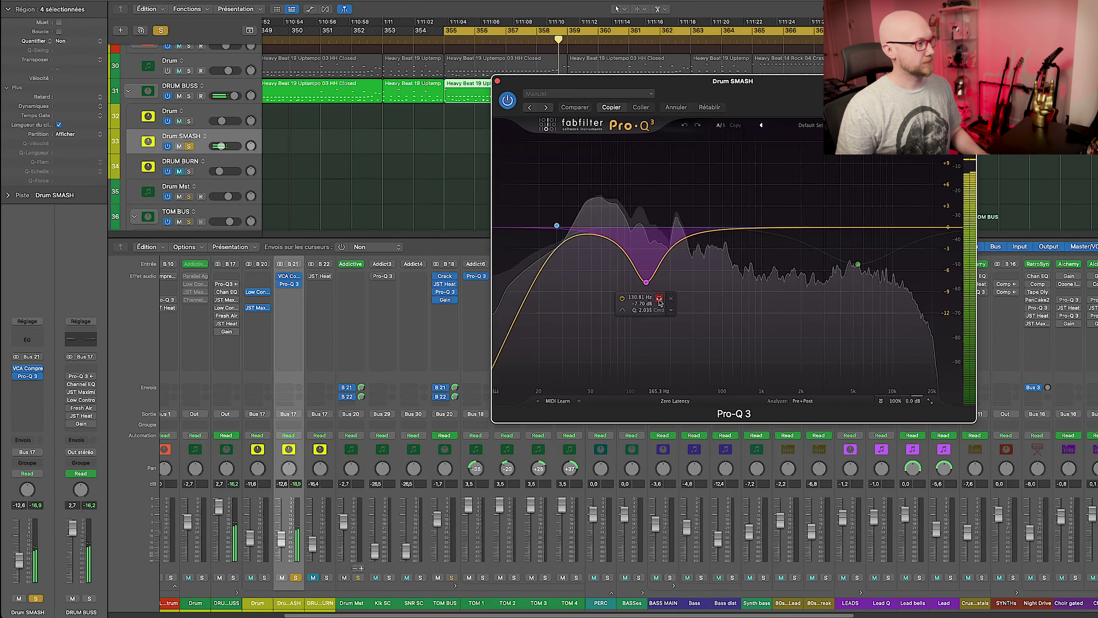
key("v")
Solo the Drum channel and play it with and without Drum SMASH soloed to compare the parallel blend
left_click(265, 578)
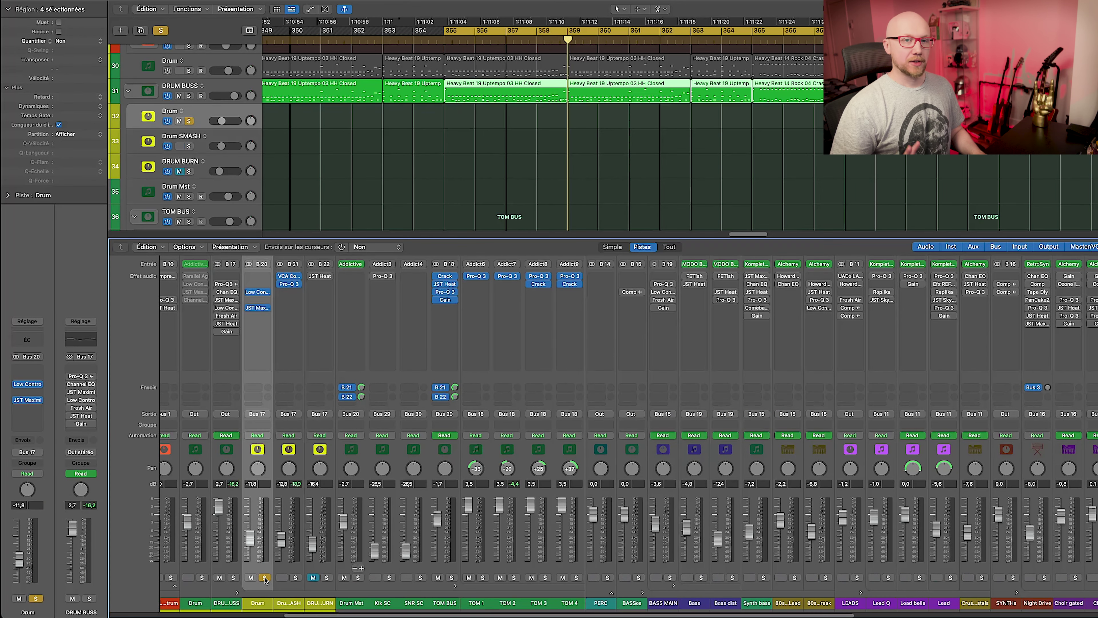
key("space")
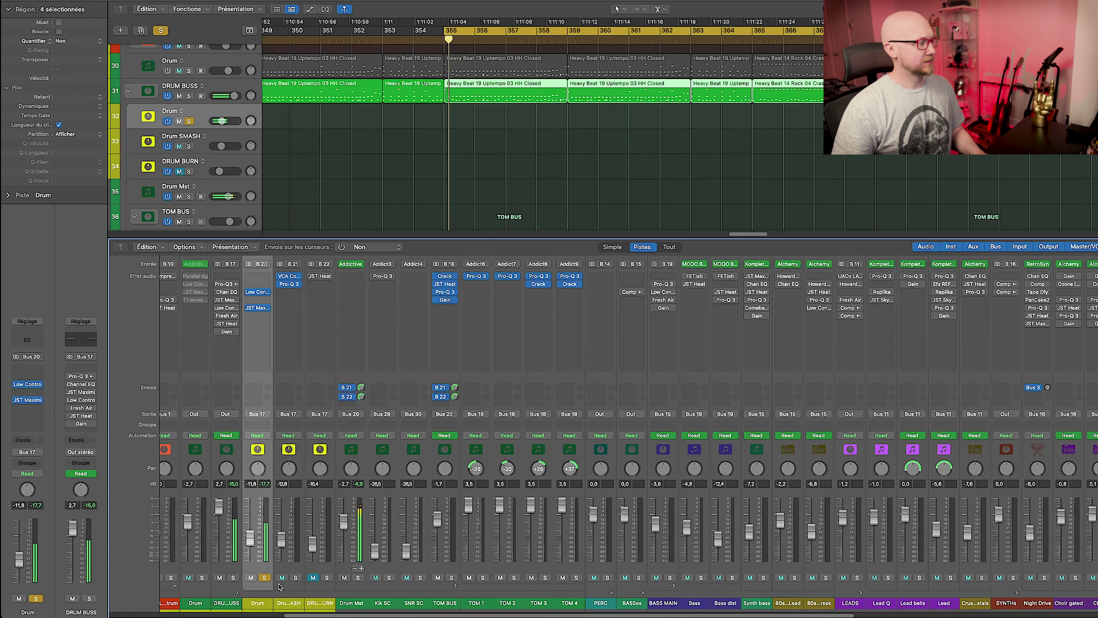
left_click(297, 578)
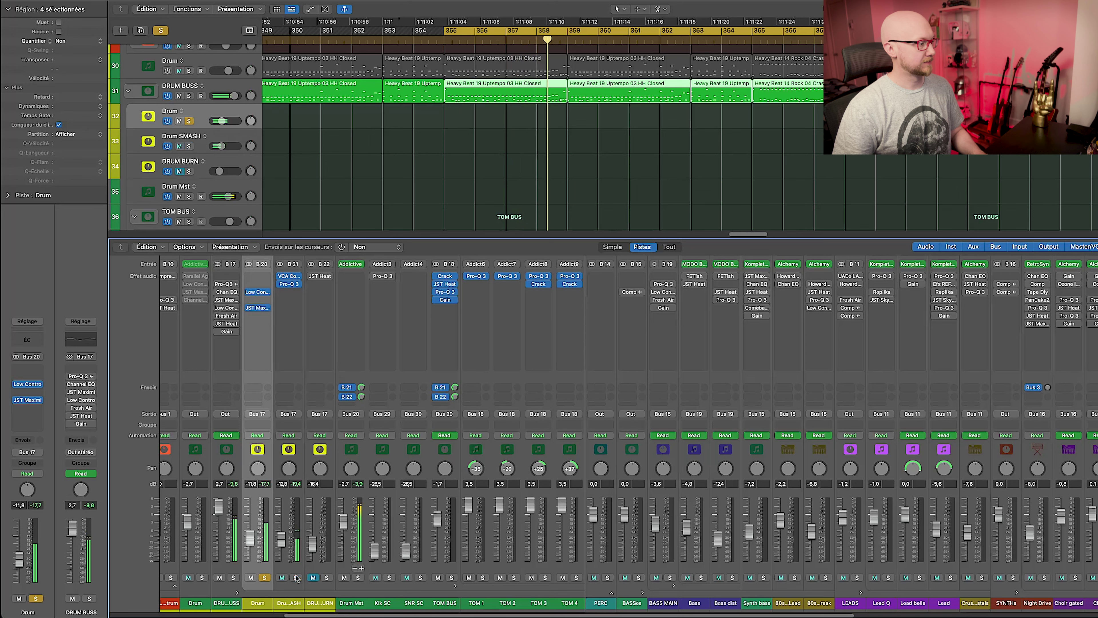
left_click(296, 578)
left_click(297, 578)
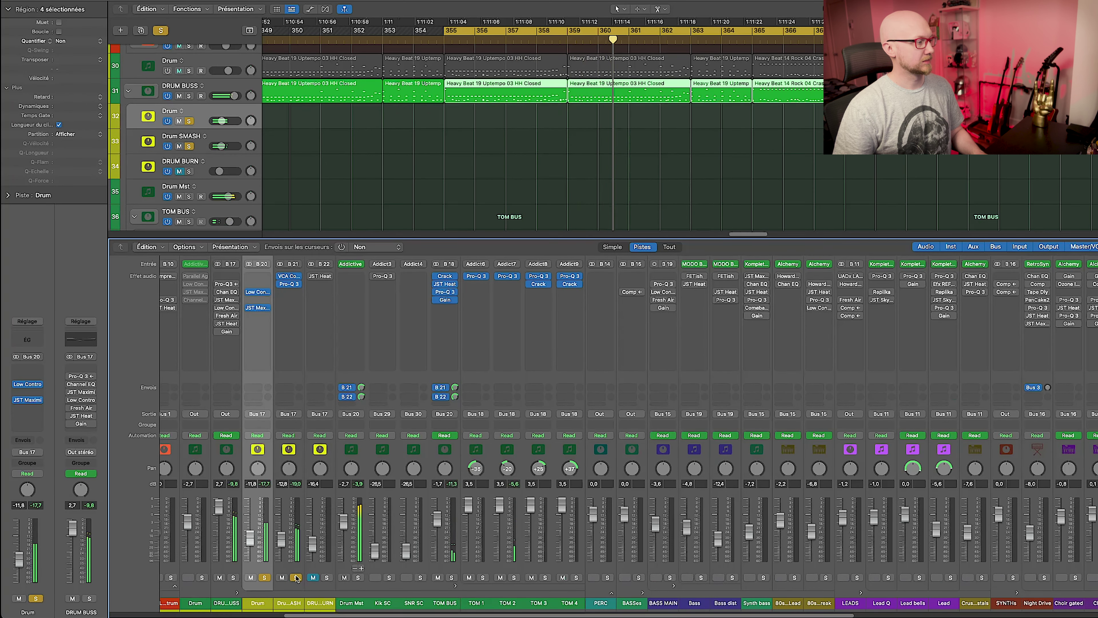
key("space")
Solo only DRUM BURN, enable its JST Heat plug-in and play the channel, ending with its solo off
left_click(296, 578)
left_click(265, 578)
left_click(327, 578)
left_click(320, 276)
key("space")
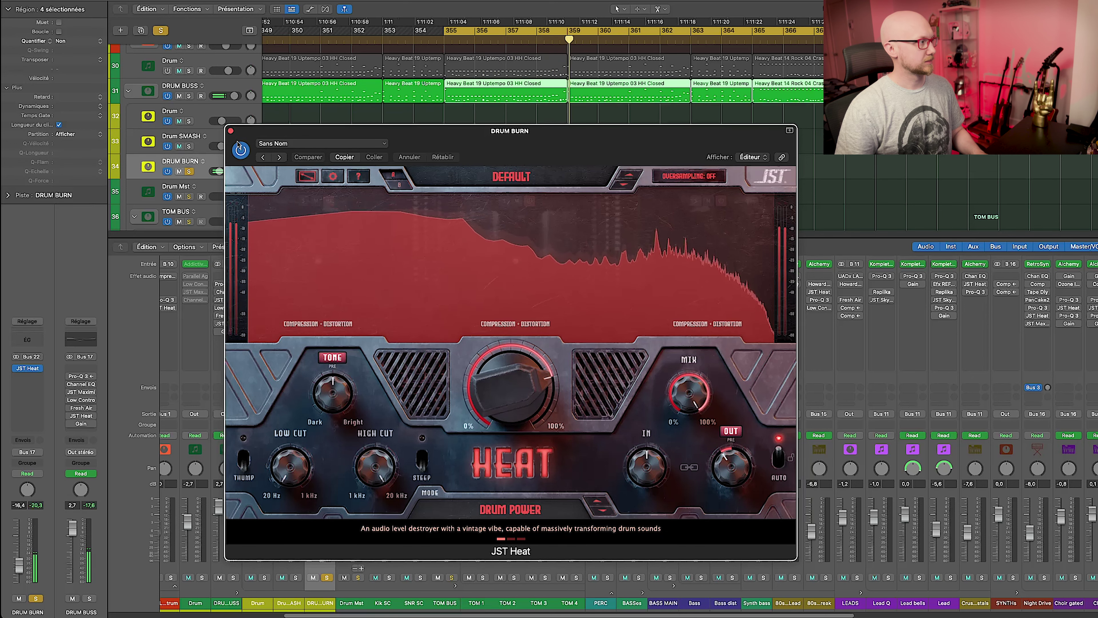
left_click(230, 130)
key("s")
Play the soloed Drum channel and add Drum SMASH and DRUM BURN to the solo one after the other
left_click(265, 578)
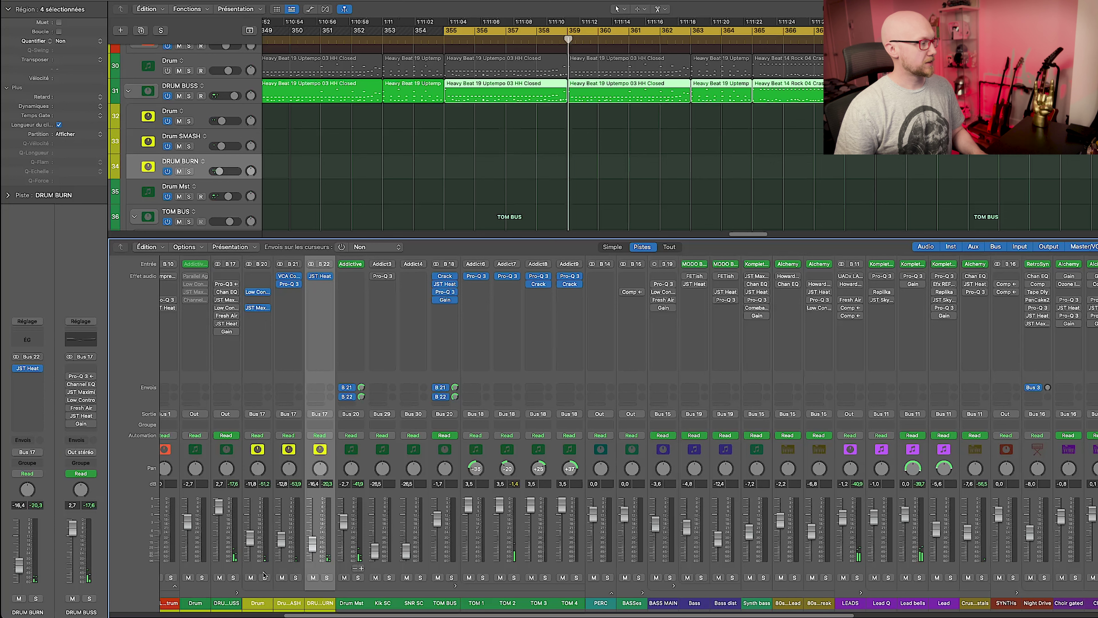
key("space")
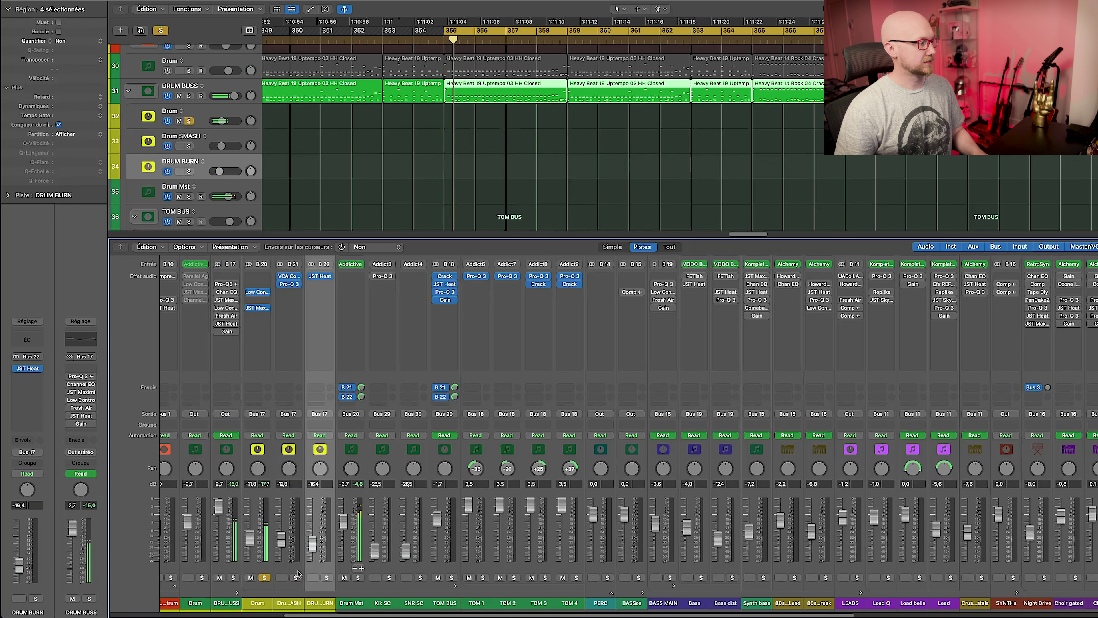
left_click(295, 578)
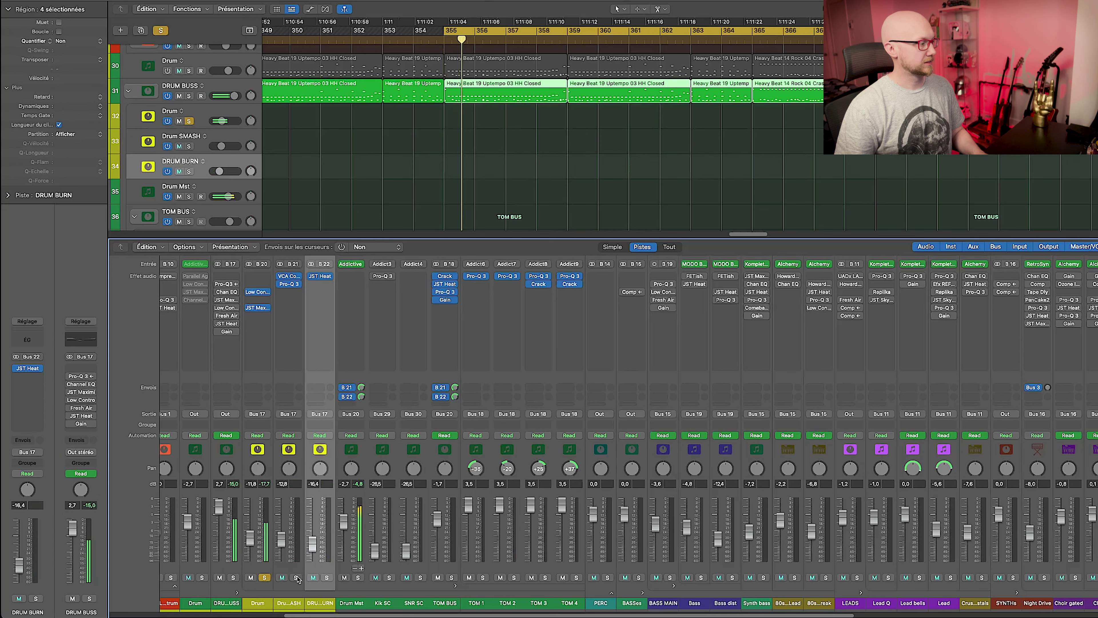
left_click(327, 578)
Solo Kik SC and SNR SC as well, enable Pro-Q 3 on DRUM BUSS and show its Bus 30 side-chain source
left_click(389, 578)
left_click(420, 578)
left_click(226, 283)
left_click(740, 124)
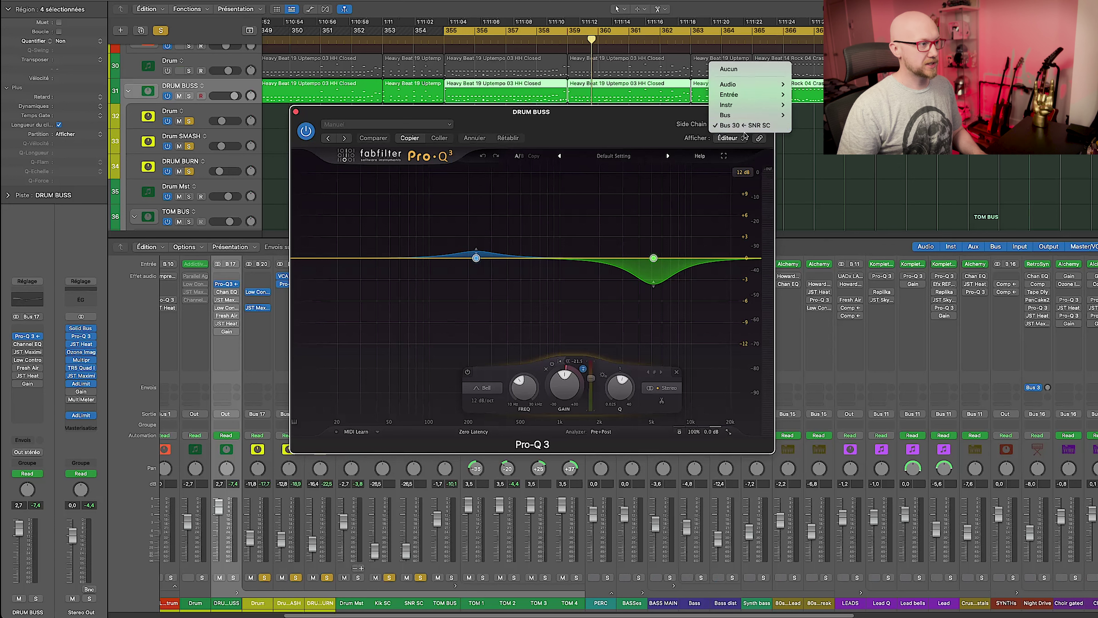
left_click(592, 128)
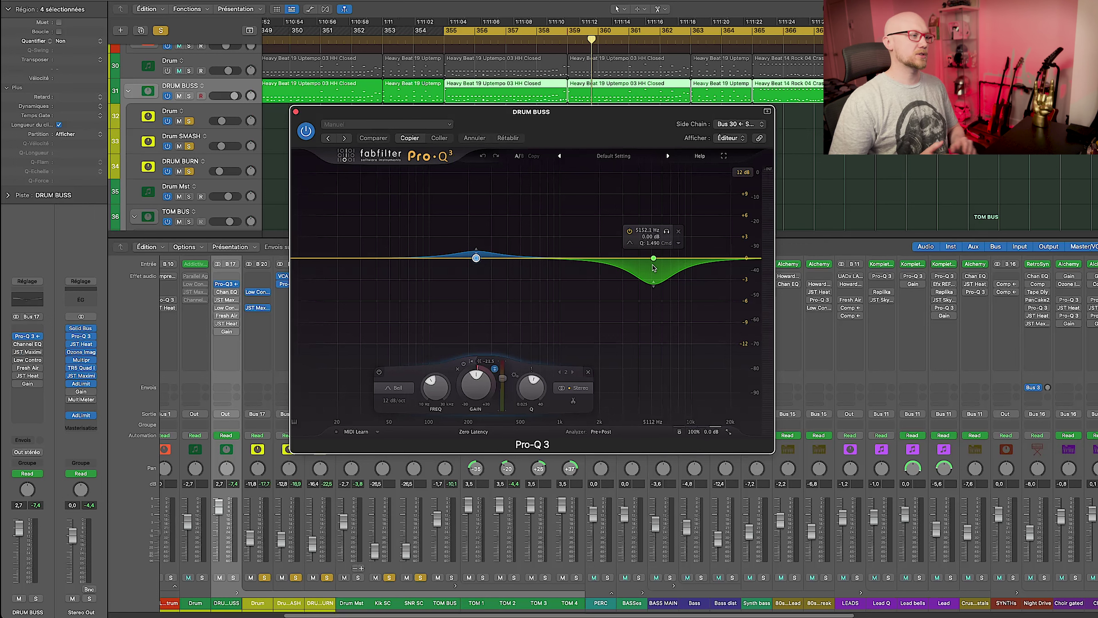
Play the drums with the DRUM BUSS Pro-Q 3 switched off and on to compare, leaving it enabled
key("space")
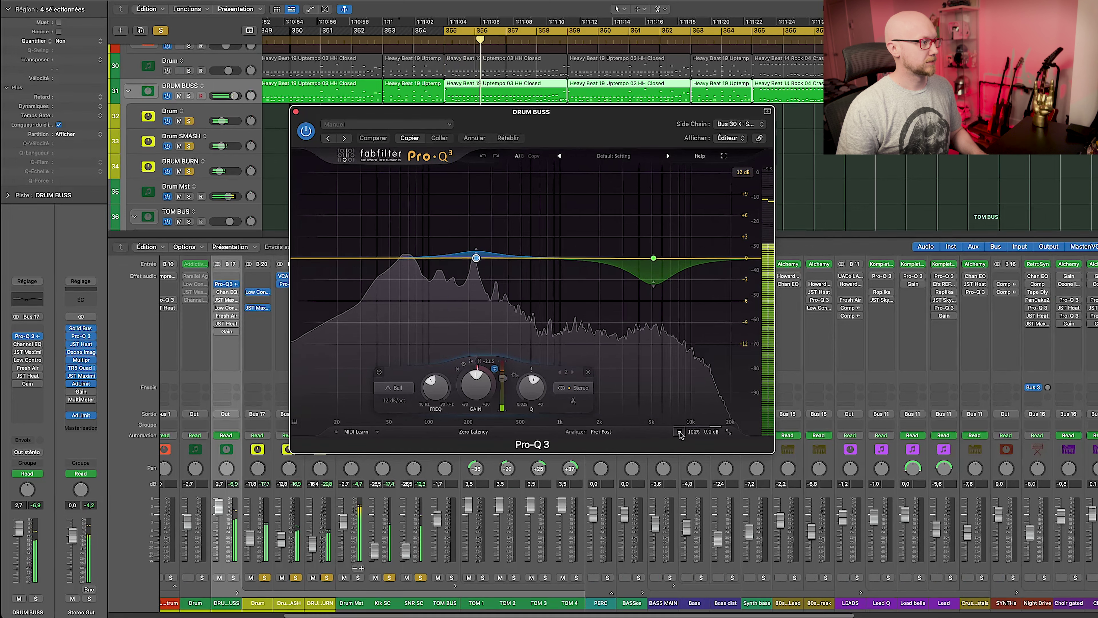
left_click(310, 133)
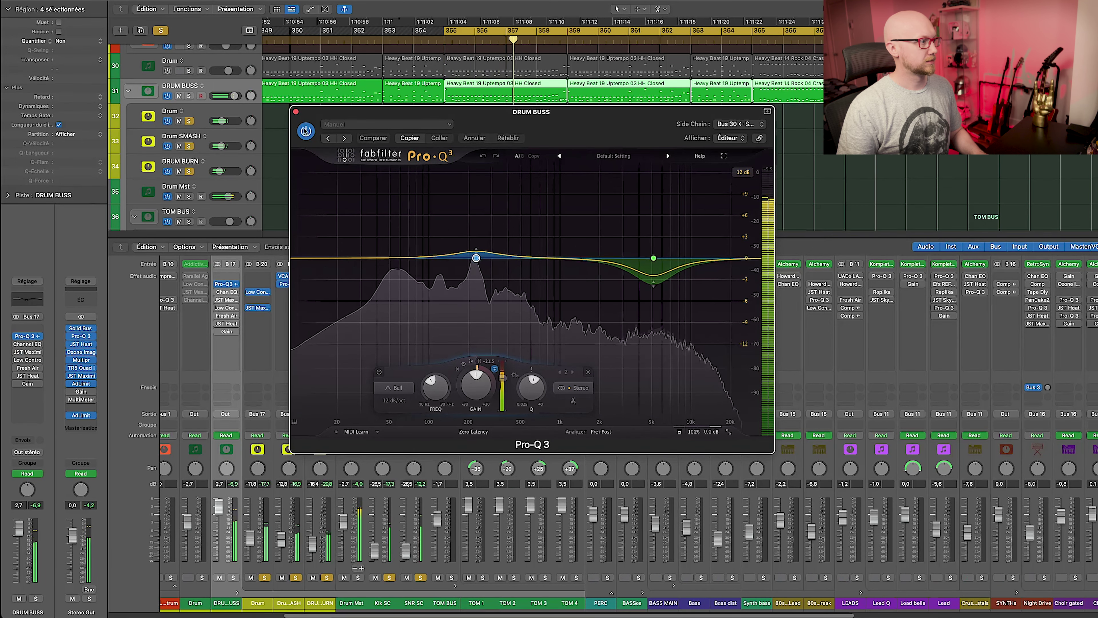
left_click(306, 131)
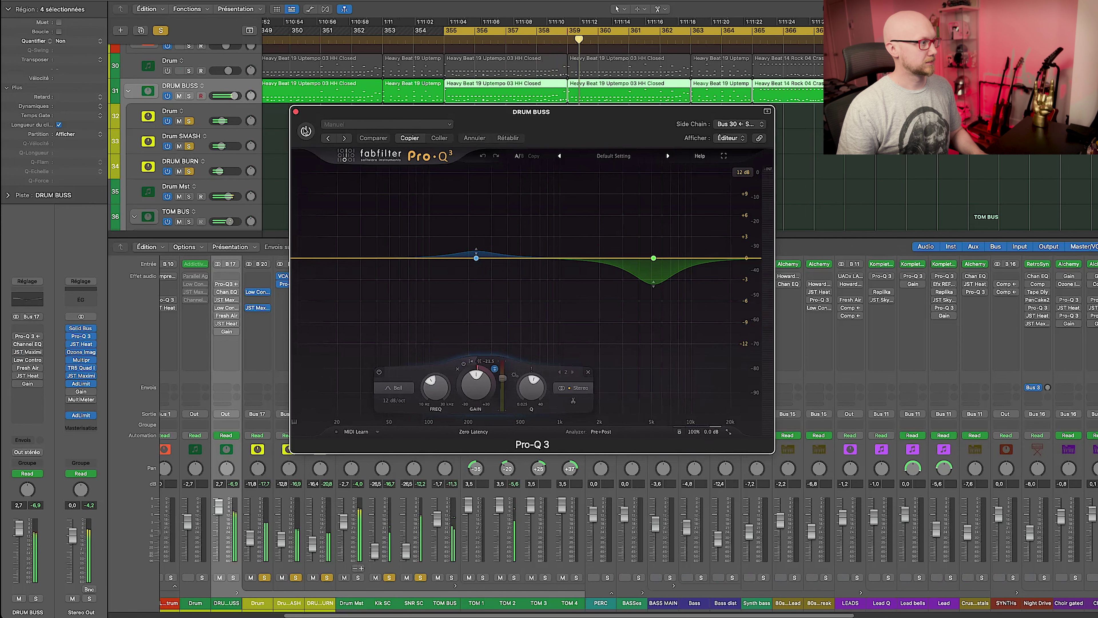
left_click(306, 131)
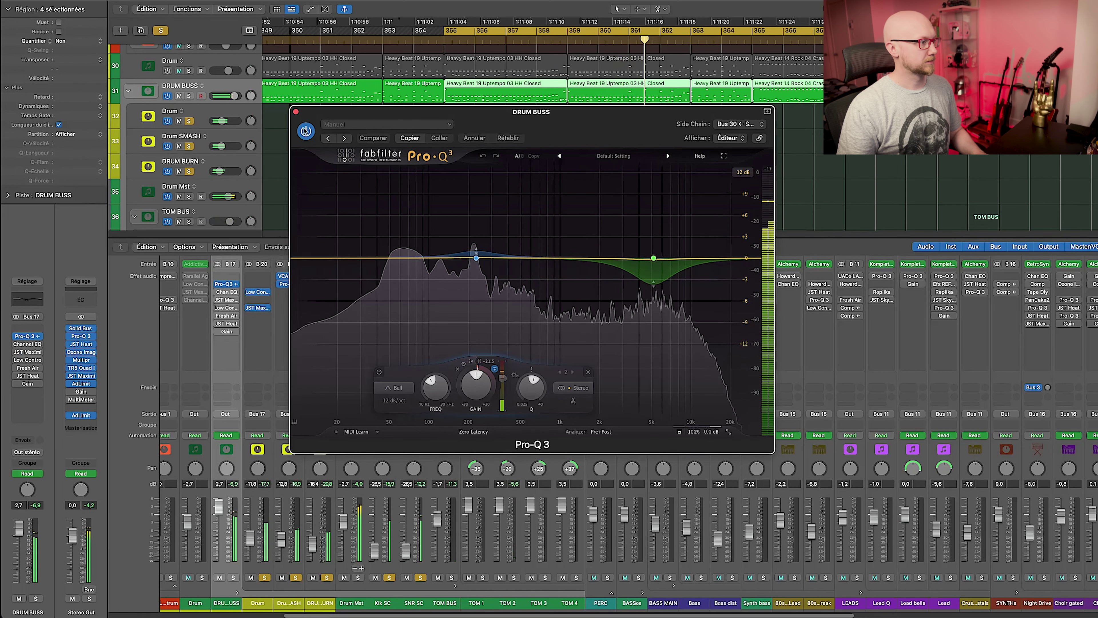
left_click(296, 111)
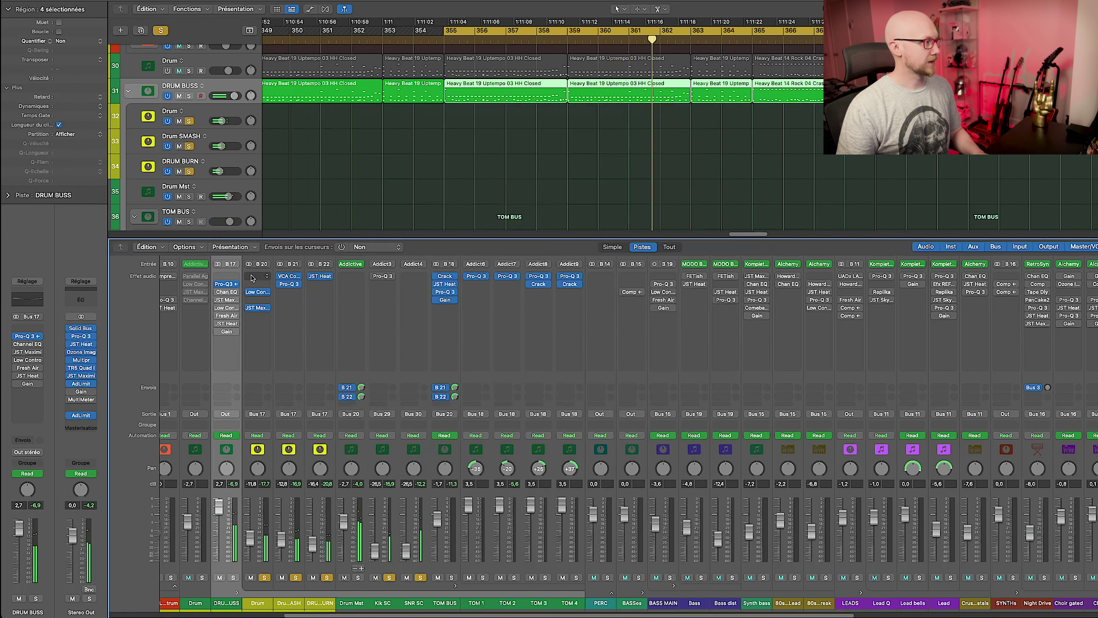
Examine the Channel EQ curve on DRUM BUSS and enable the equalizer while the drums play
left_click(226, 292)
left_click_drag(377, 123, 302, 130)
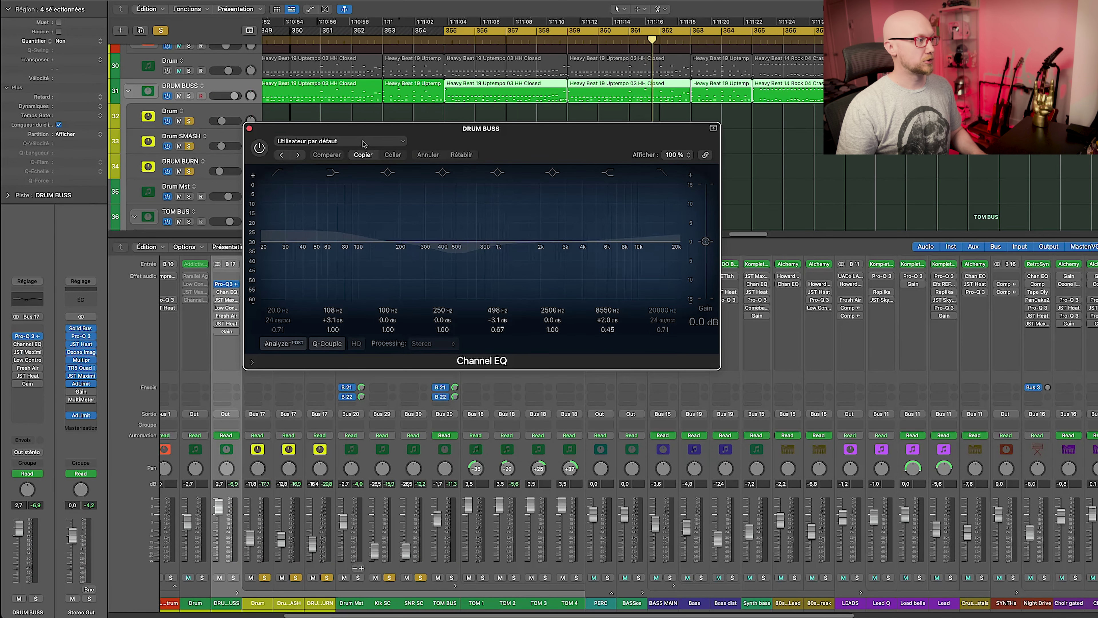
key("space")
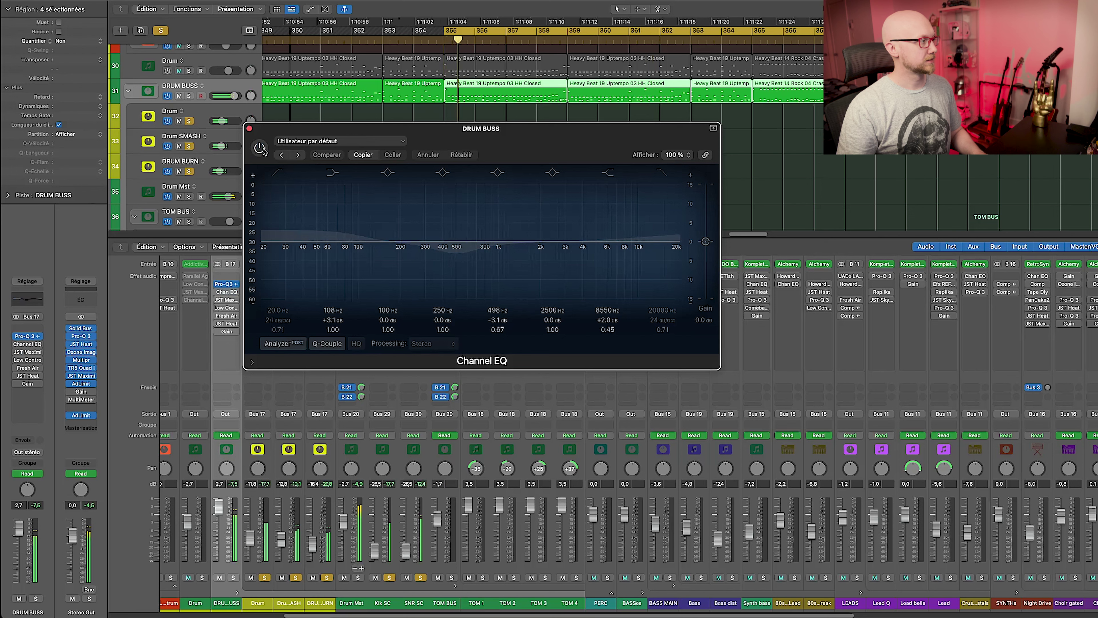
left_click(260, 149)
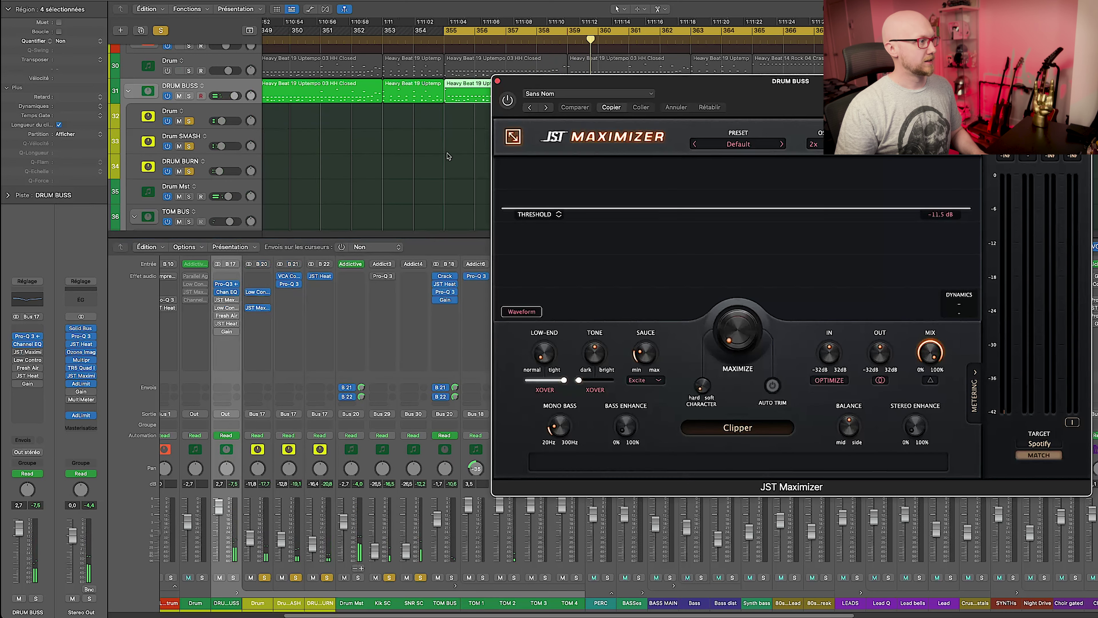
Examine the Mono Bass setting of JST Maximizer on DRUM BUSS, enable the plug-in and compare bypassed with active playback
left_click_drag(714, 85, 454, 93)
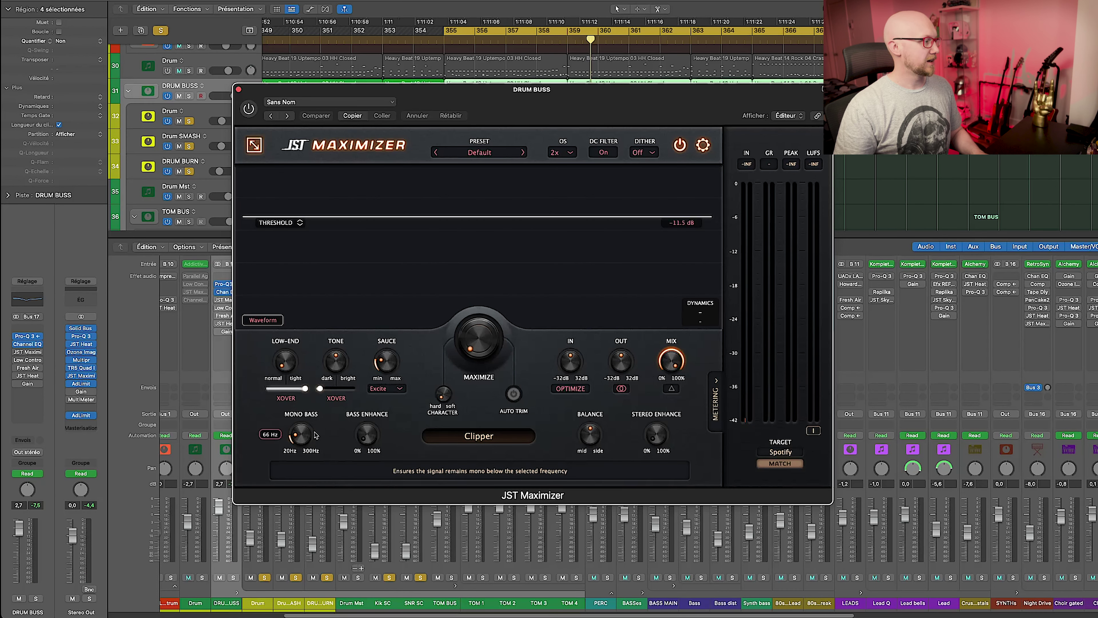
mouse_move(299, 442)
key("space")
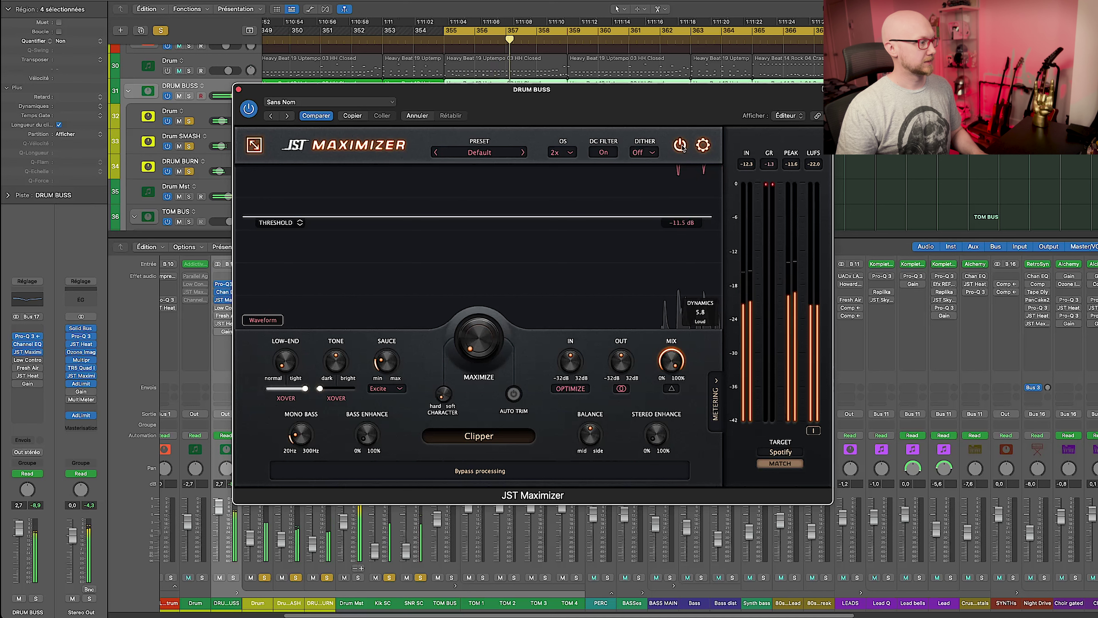
left_click(681, 146)
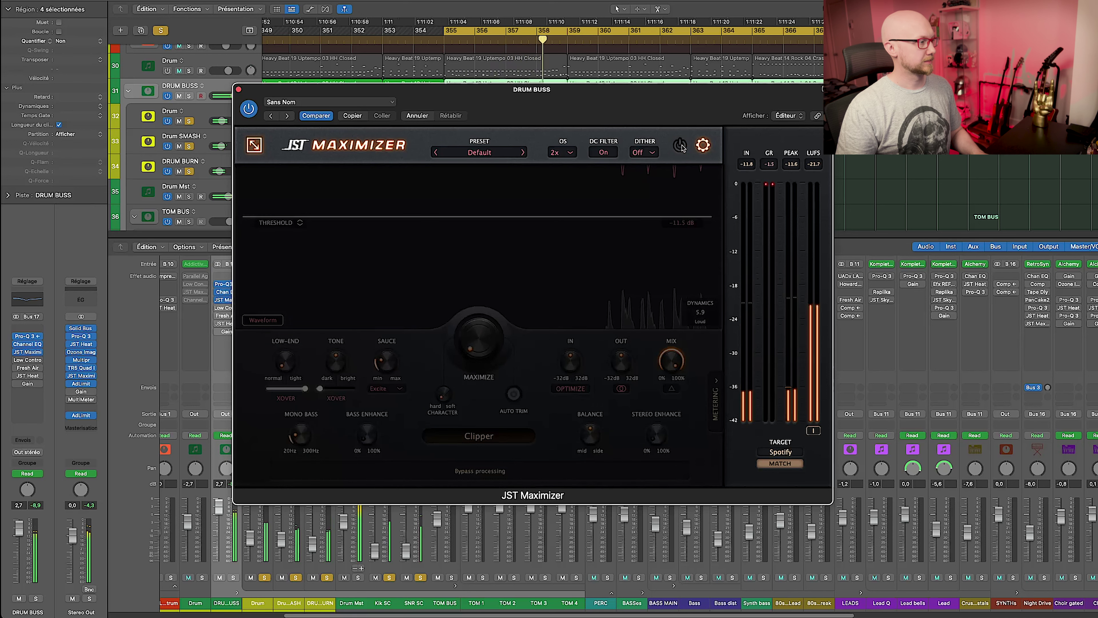
left_click(681, 146)
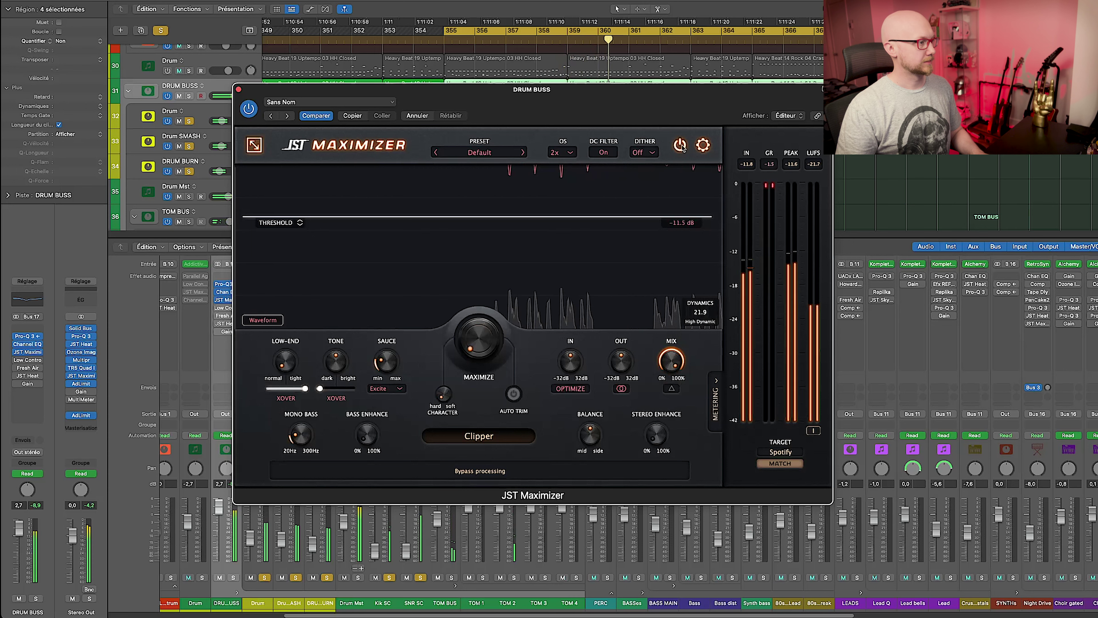
Examine the Low Control settings on DRUM BUSS and play the drums to compare the effect, leaving it enabled
left_click(226, 308)
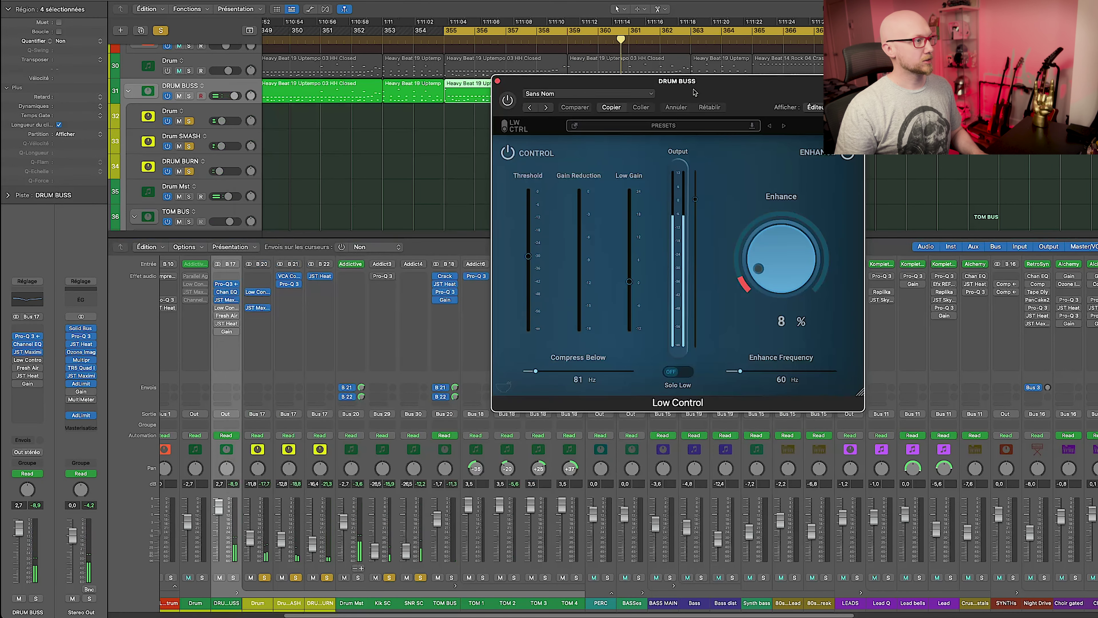
left_click_drag(752, 85, 583, 108)
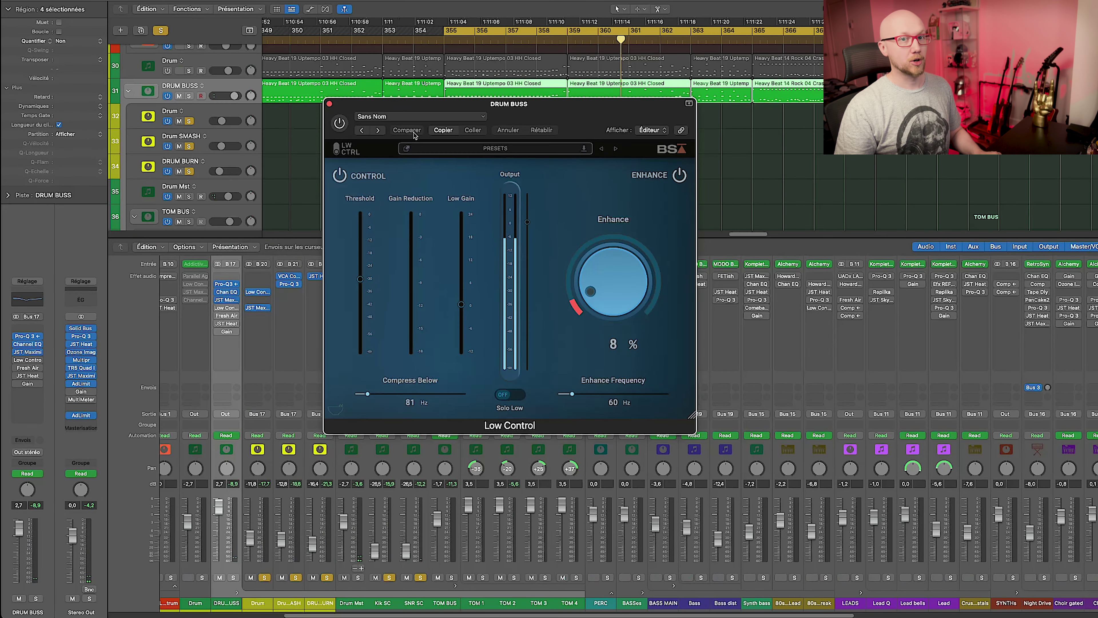
key("space")
Play the drums with Fresh Air on DRUM BUSS switched on and off to compare, leaving it enabled
left_click(226, 316)
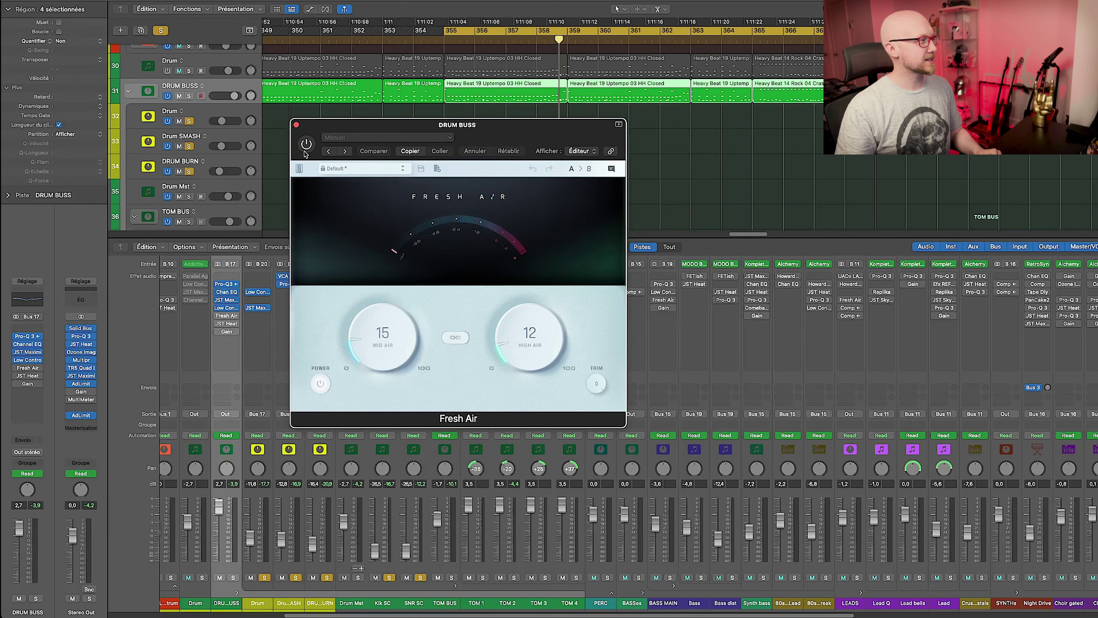
key("space")
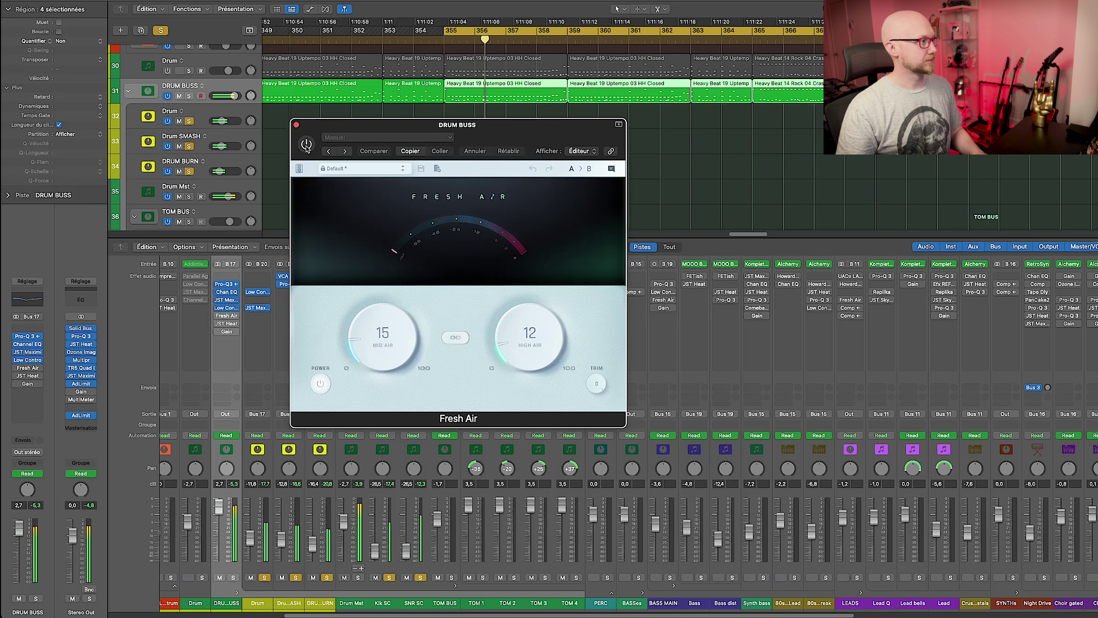
left_click(306, 146)
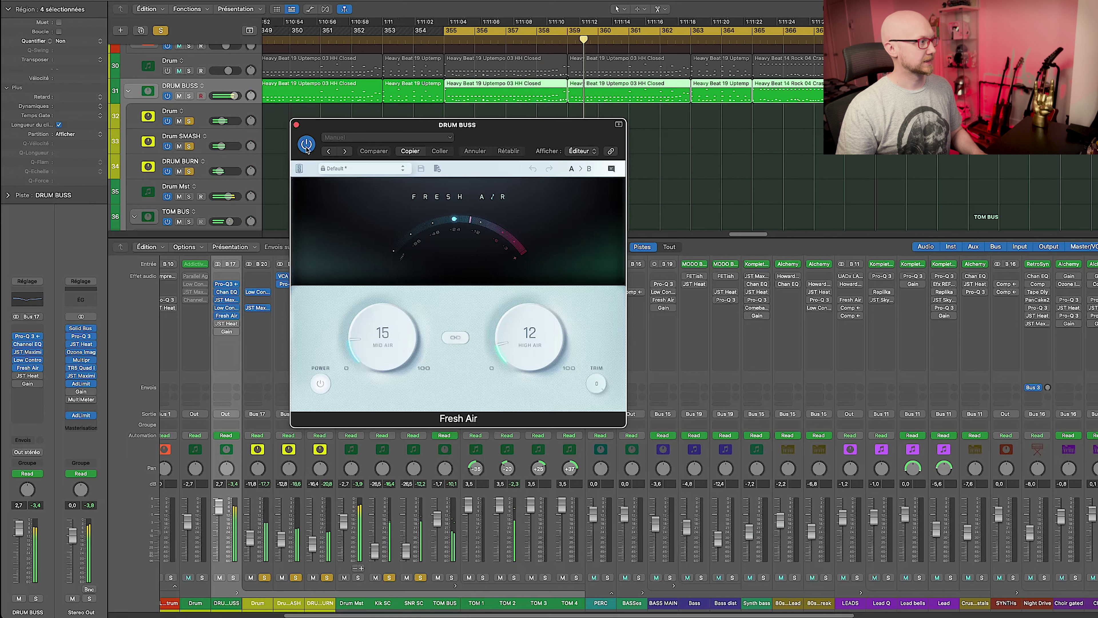
left_click(306, 145)
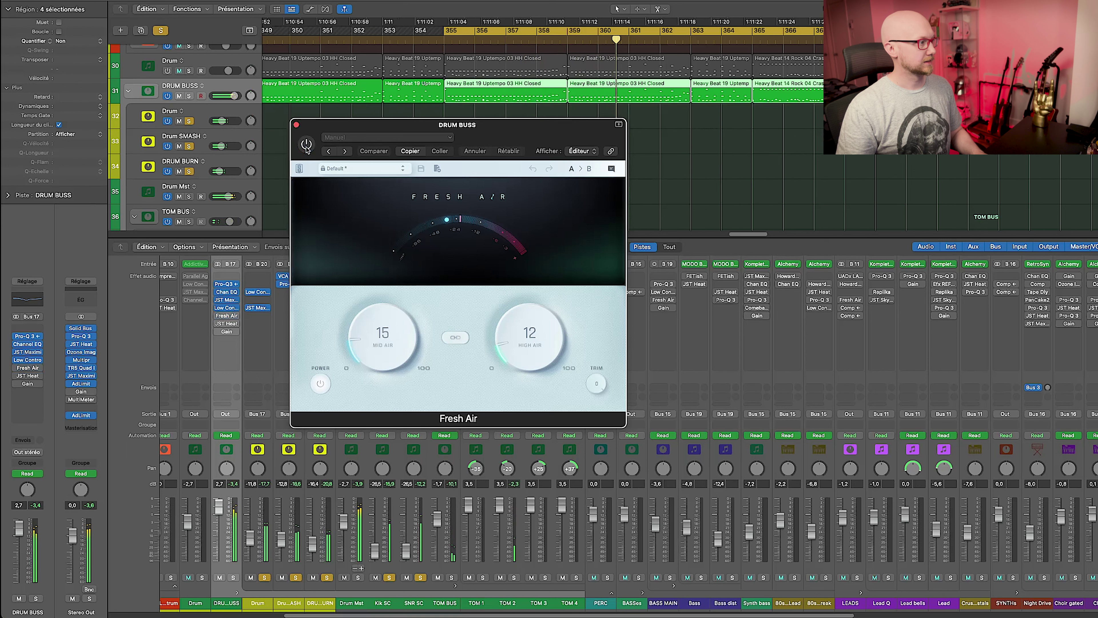
left_click(306, 145)
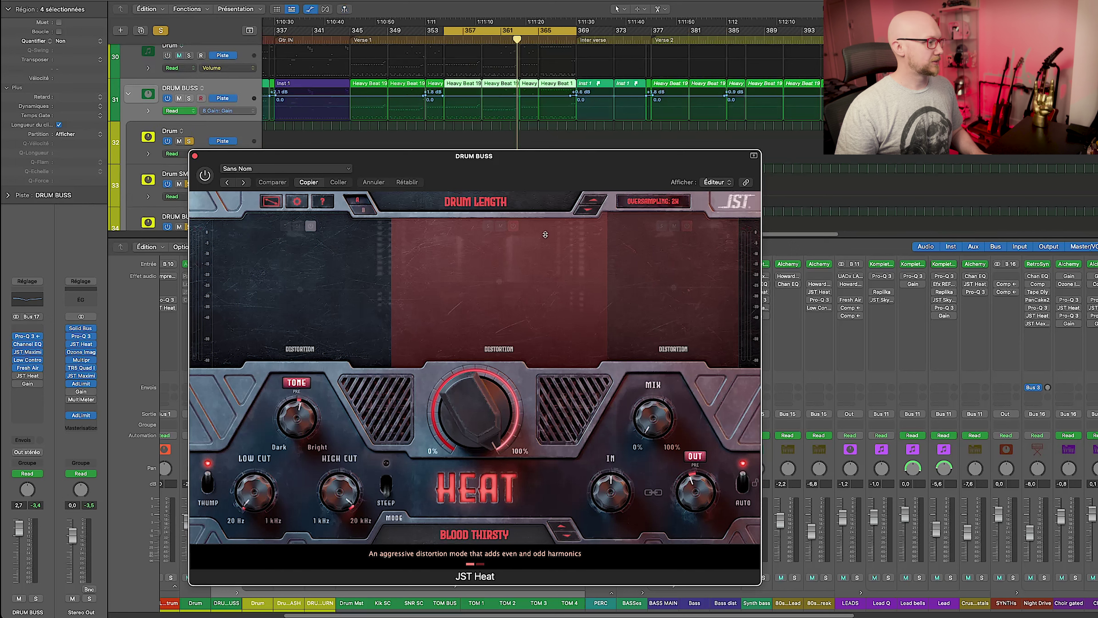
Show the JST Heat Mix automation on DRUM BUSS and set the cycle range to bars 437–453
left_click(652, 424)
scroll(678, 128, "right", 10)
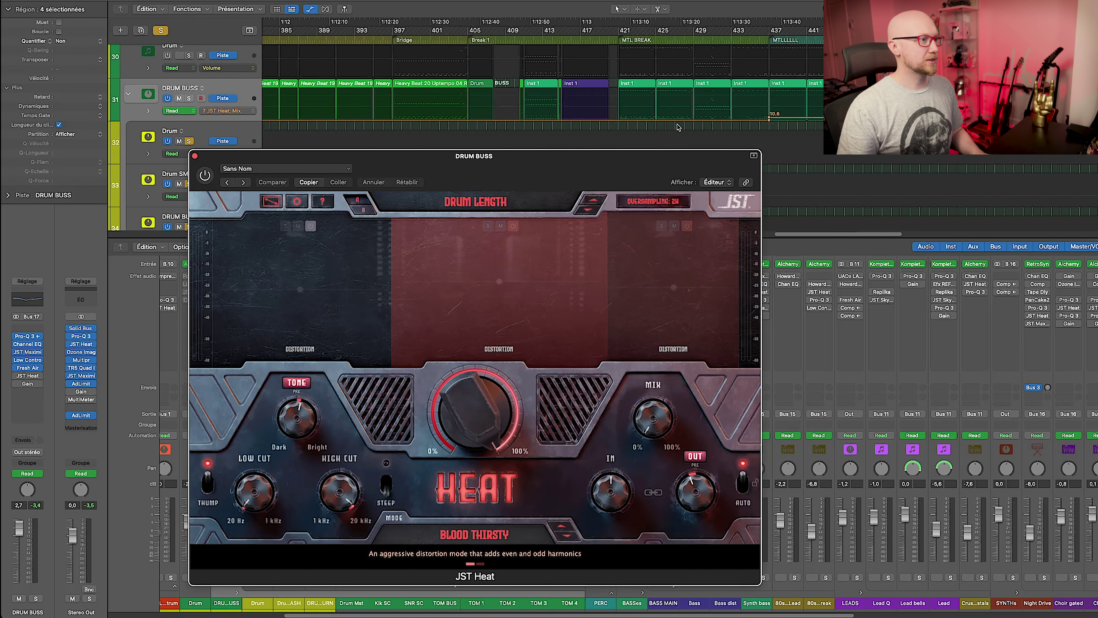
scroll(678, 128, "right", 7)
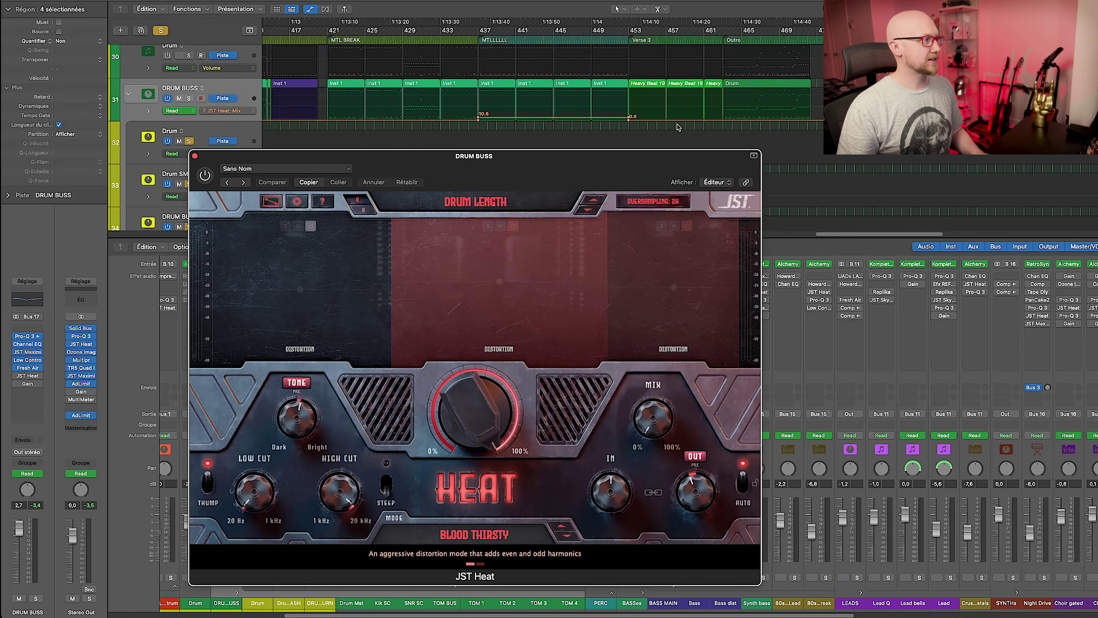
left_click(469, 33)
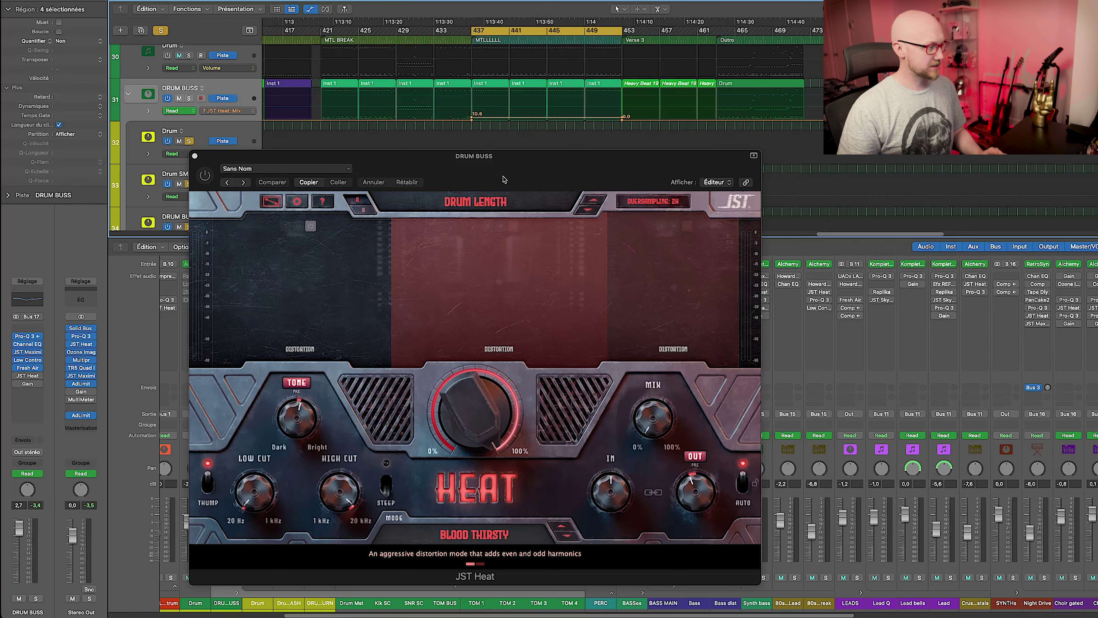
Examine the JST Heat distortion on DRUM BUSS, enable the plug-in and play the looped section
mouse_move(487, 408)
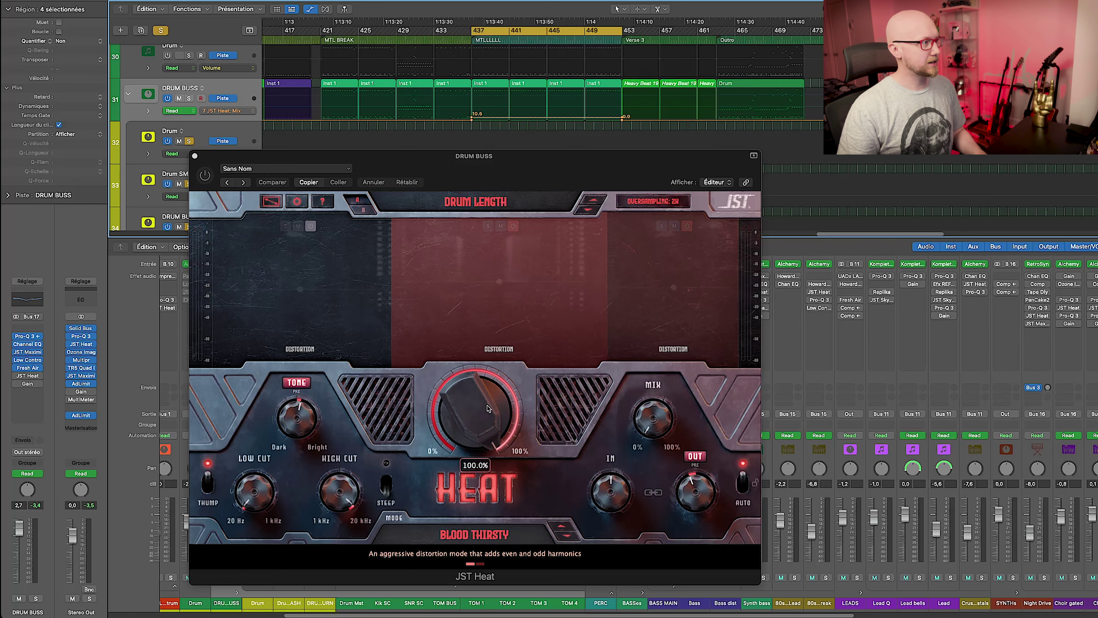
mouse_move(544, 279)
left_click(205, 175)
key("space")
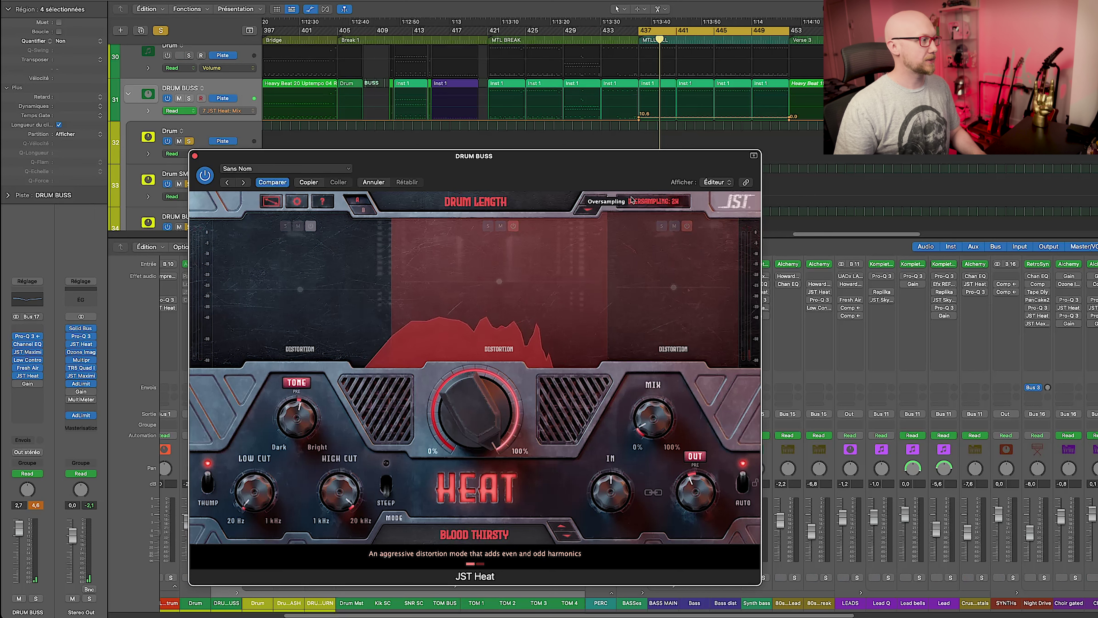
Examine the Gain plug-in and its bypass automation on DRUM BUSS, leaving the plug-in enabled and its window closed
left_click(27, 383)
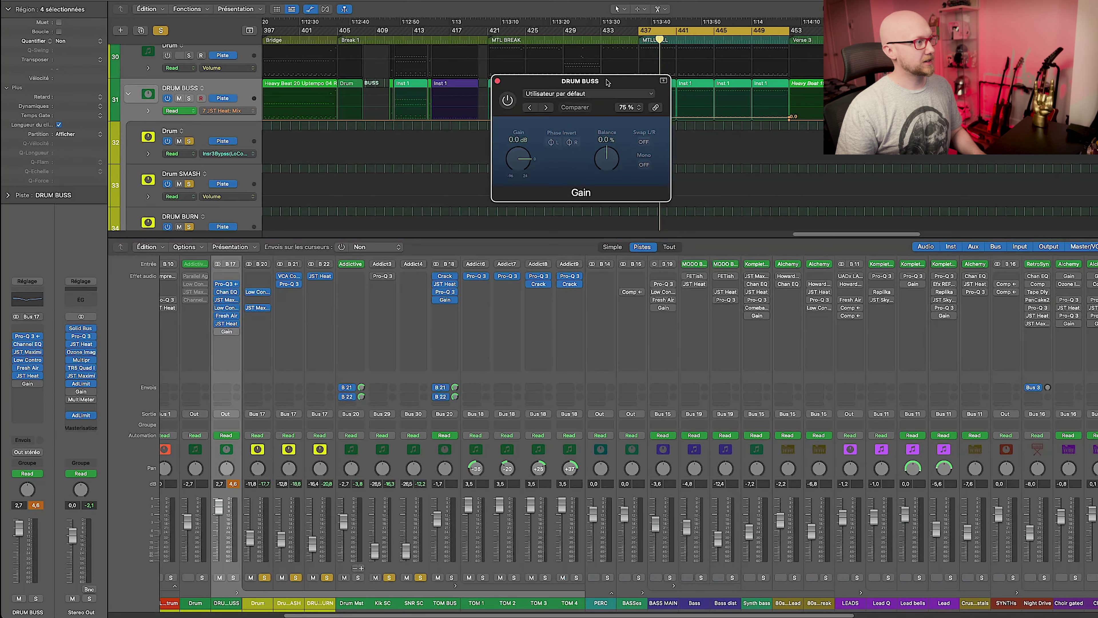
left_click_drag(536, 150, 474, 151)
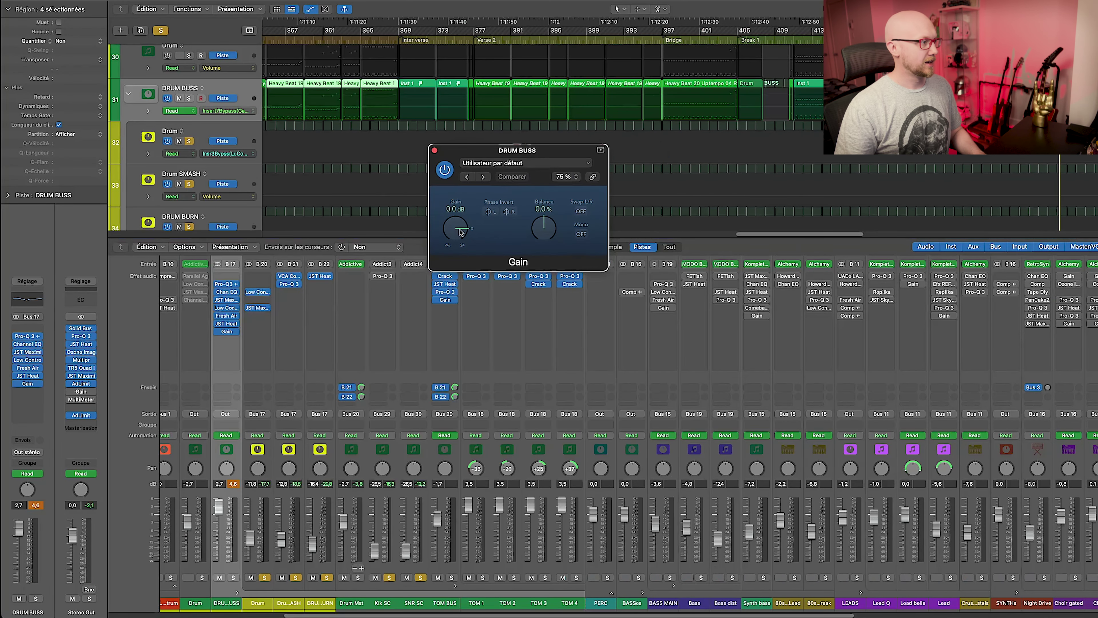
left_click(587, 204)
left_click(434, 150)
Select the percussion channel strips from PERC through Am I Funky to present the group
scroll(419, 519, "right", 5)
left_click(374, 449)
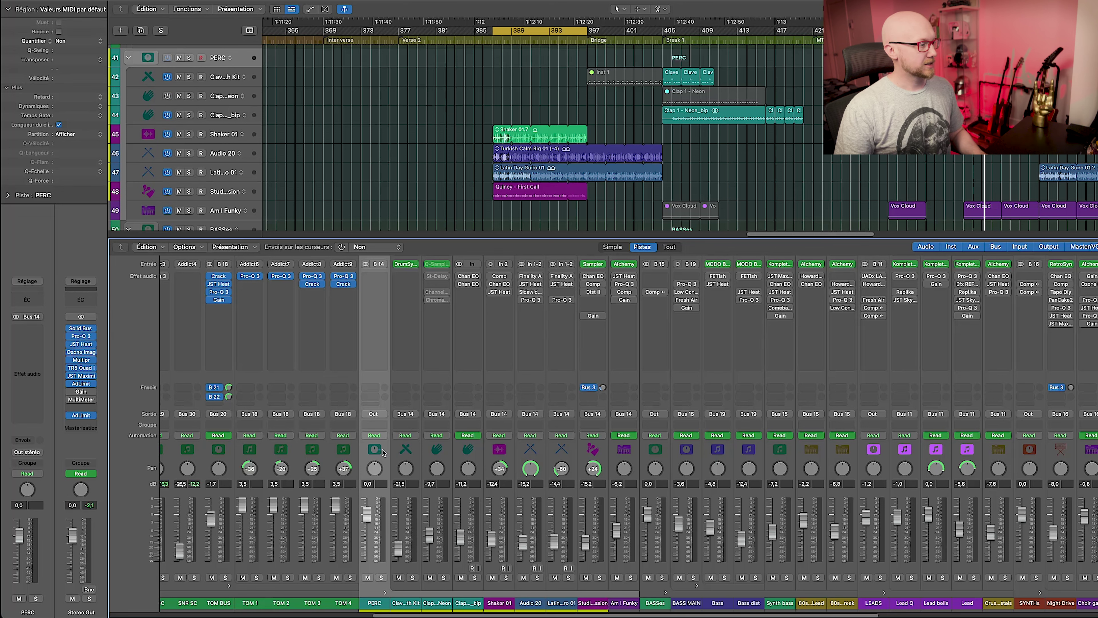
left_click_drag(378, 450, 611, 458)
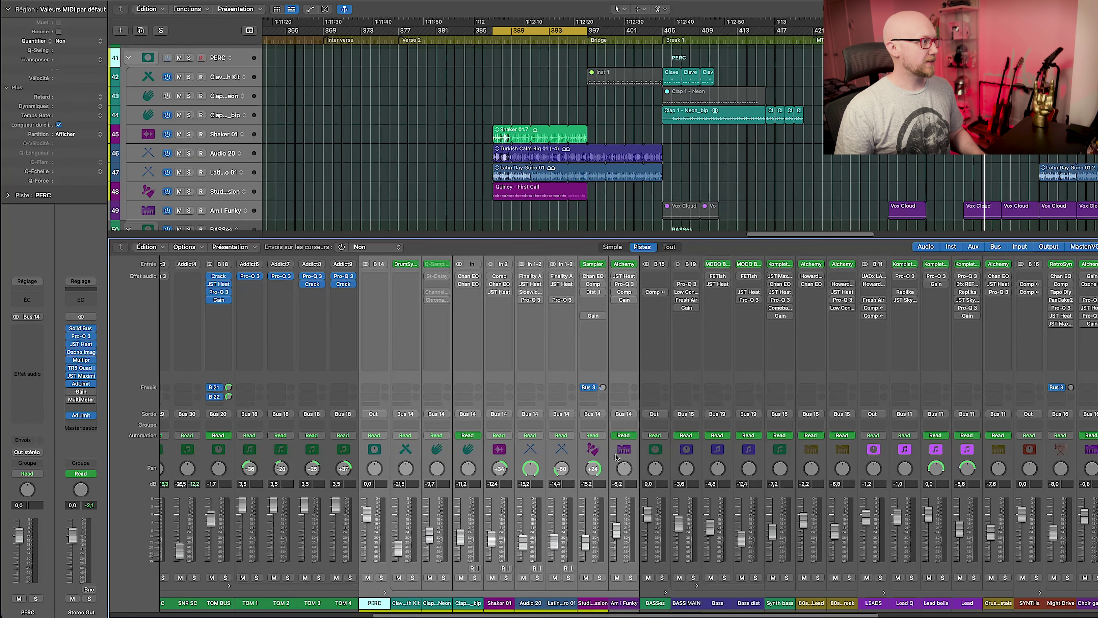
Solo the Shaker 01 channel and play it from the start of the cycle range
left_click(495, 400)
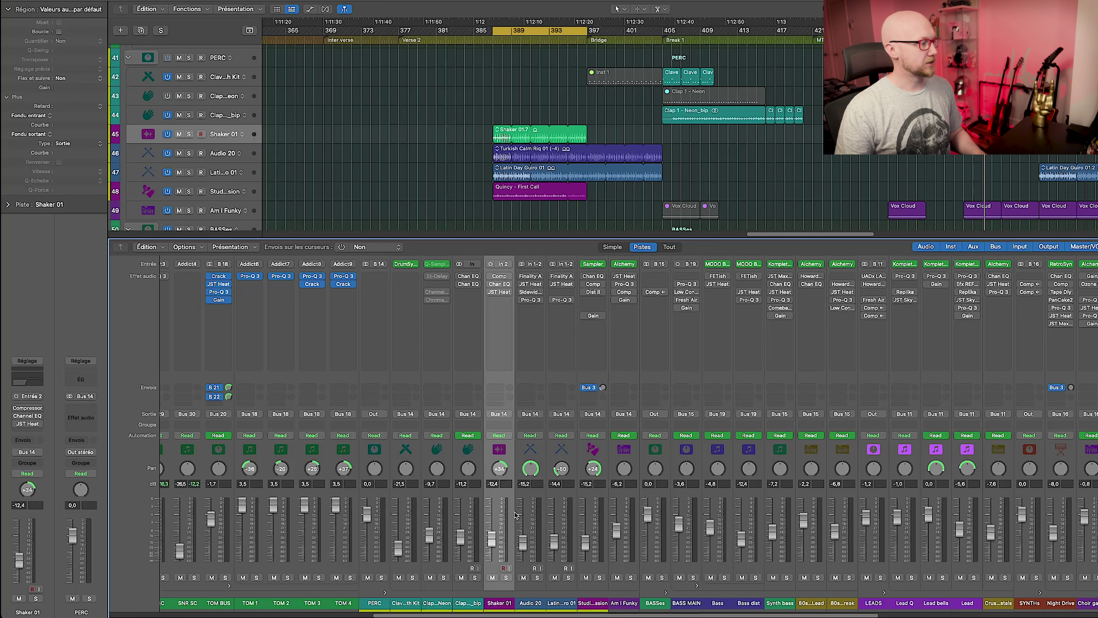
left_click(505, 578)
key("space")
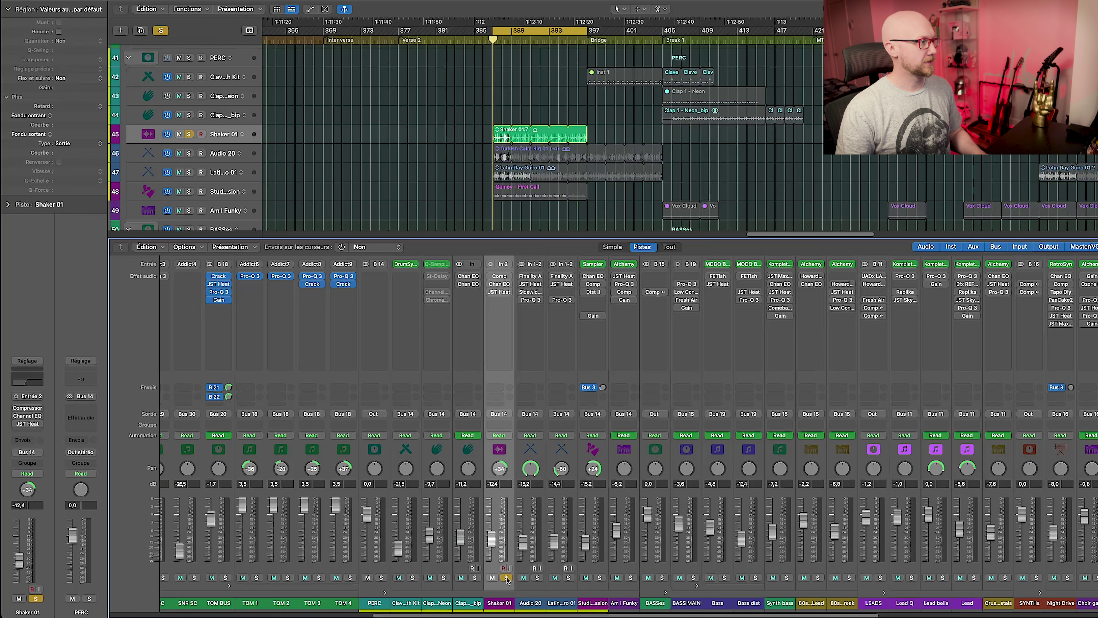
Examine the Studio FET Compressor on Shaker 01 and compare bypassed with active playback, leaving it enabled
left_click(500, 278)
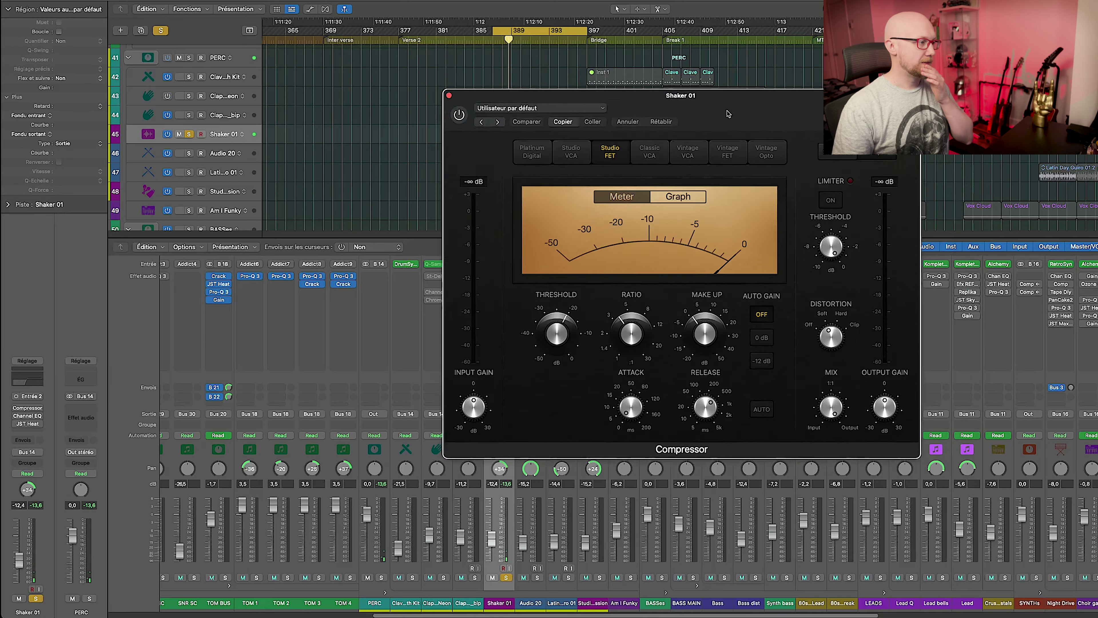
left_click_drag(723, 116, 478, 141)
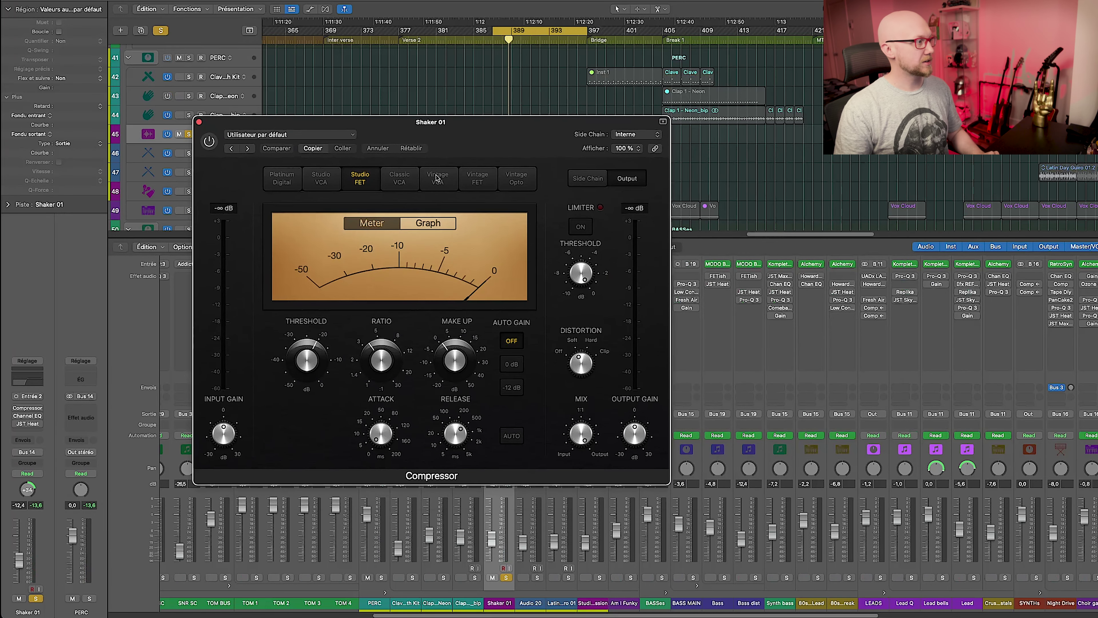
left_click(210, 142)
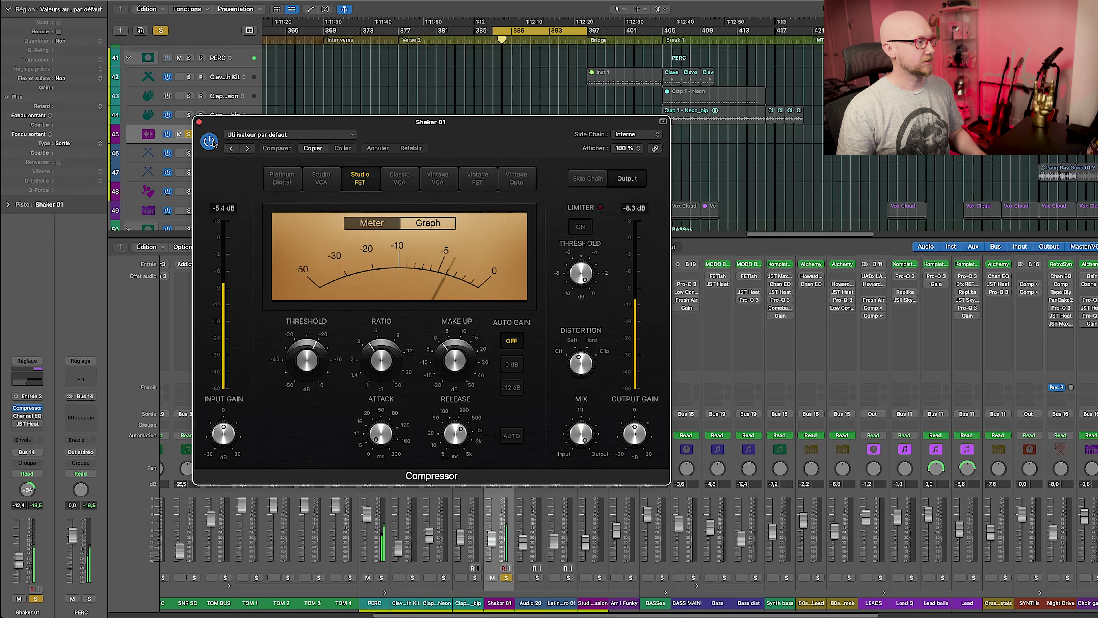
left_click(210, 142)
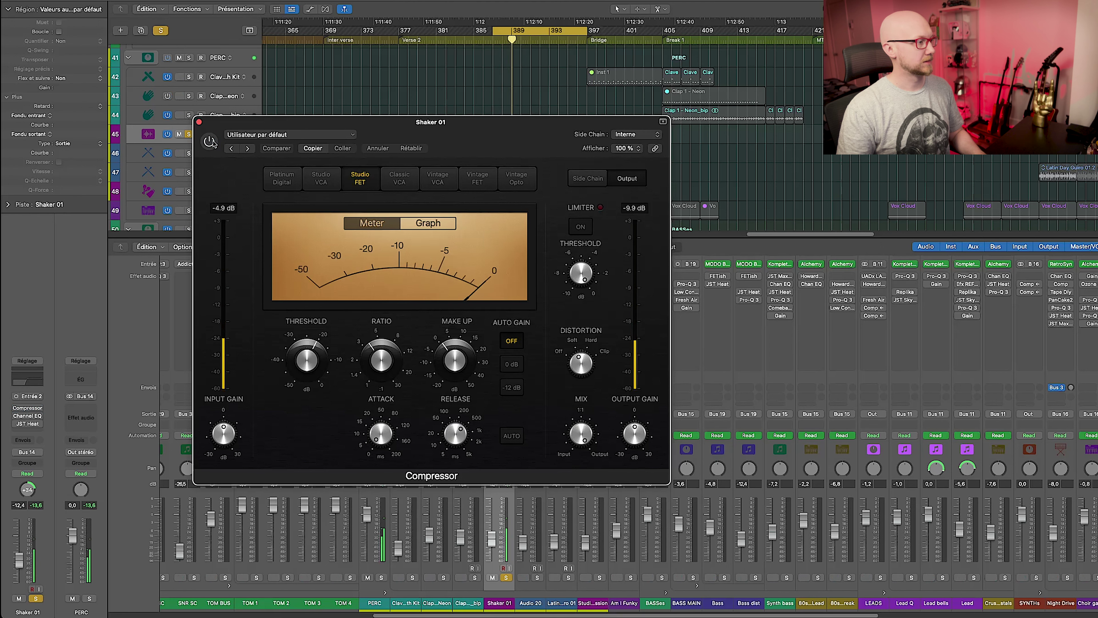
left_click(211, 142)
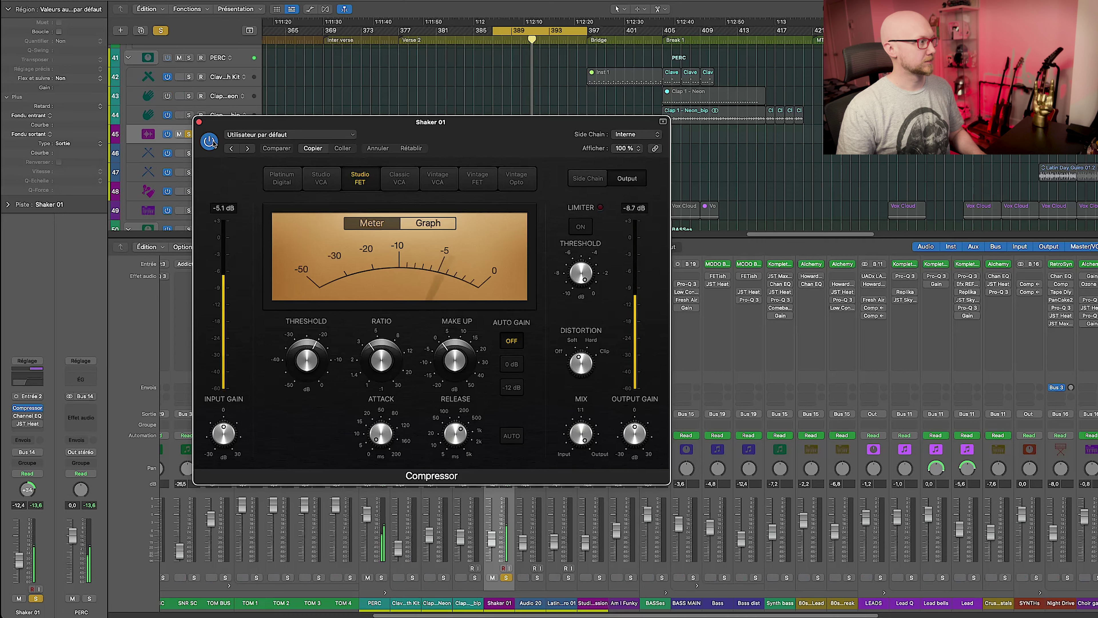
Stop playback and examine the low-cut curve of the Channel EQ on Shaker 01
key("space")
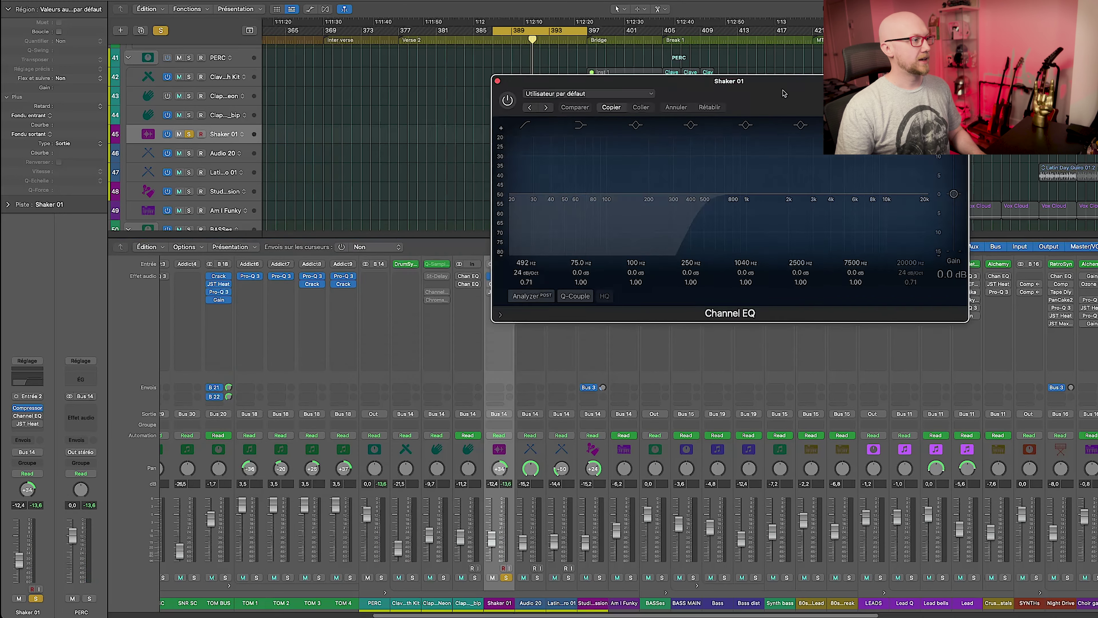
left_click_drag(784, 93, 442, 158)
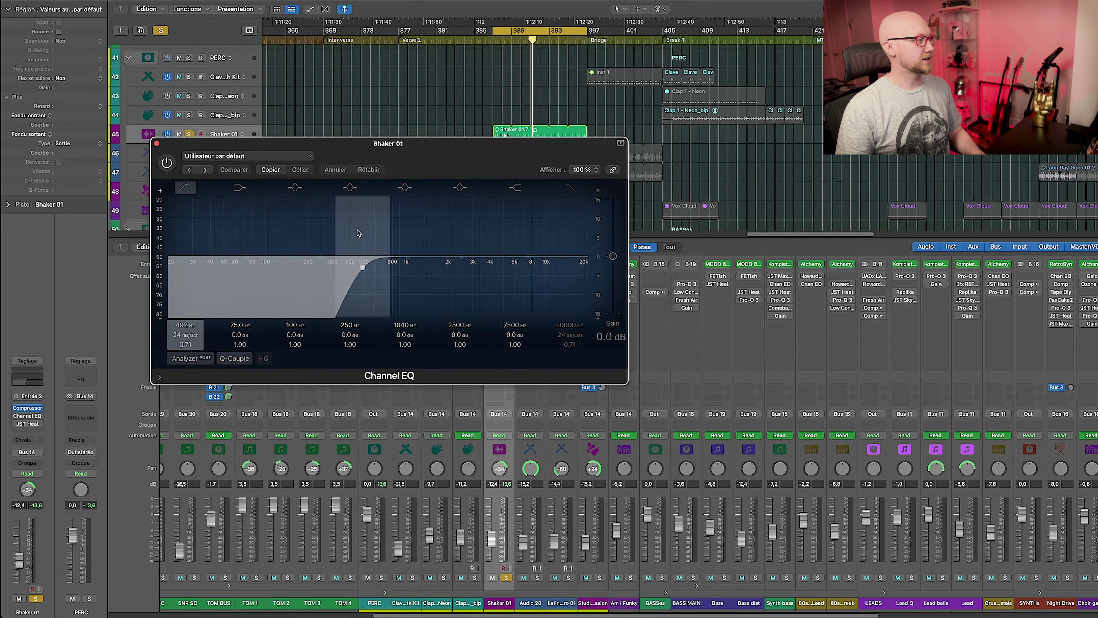
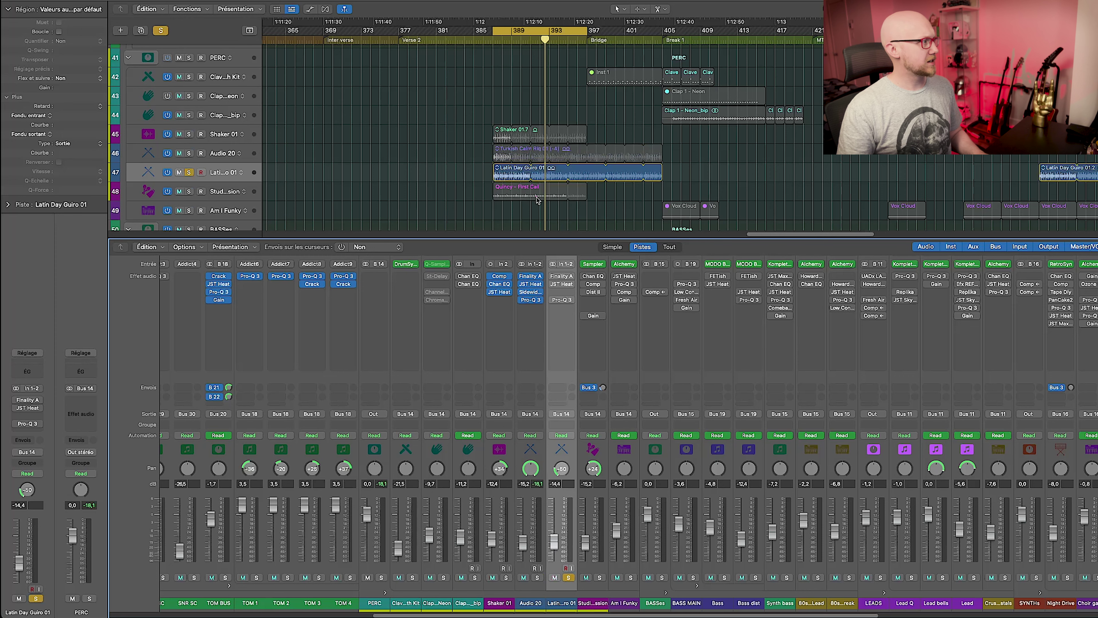
Enable Finality Advanced on Latin Day Guiro 01 and play the loop with its Mix at 100%
left_click(561, 276)
left_click_drag(690, 111, 477, 185)
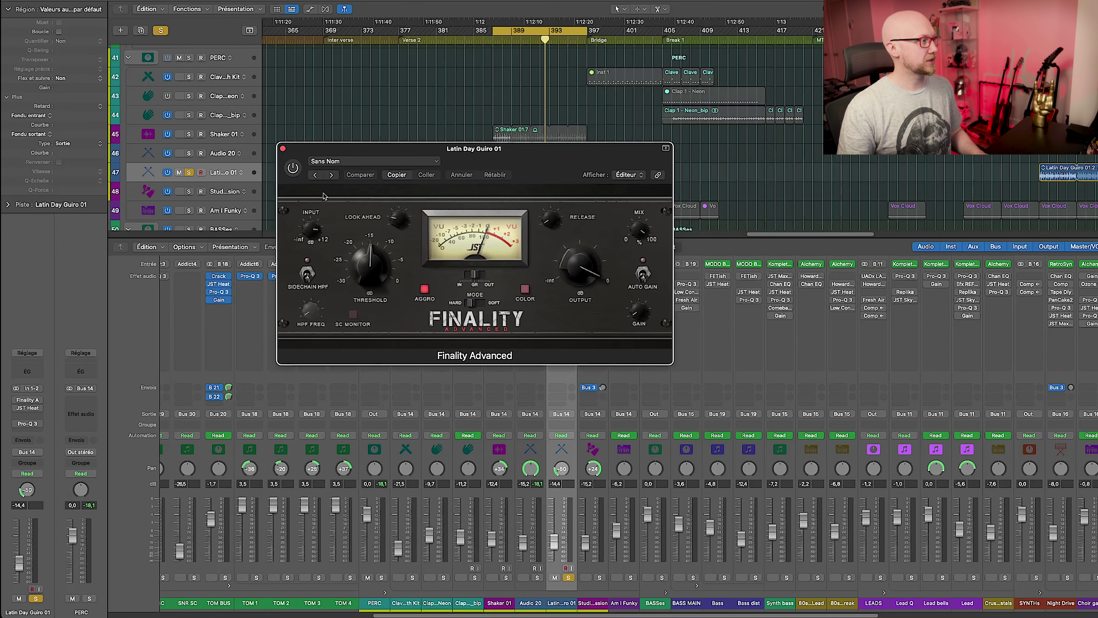
left_click(294, 169)
key("space")
mouse_move(642, 231)
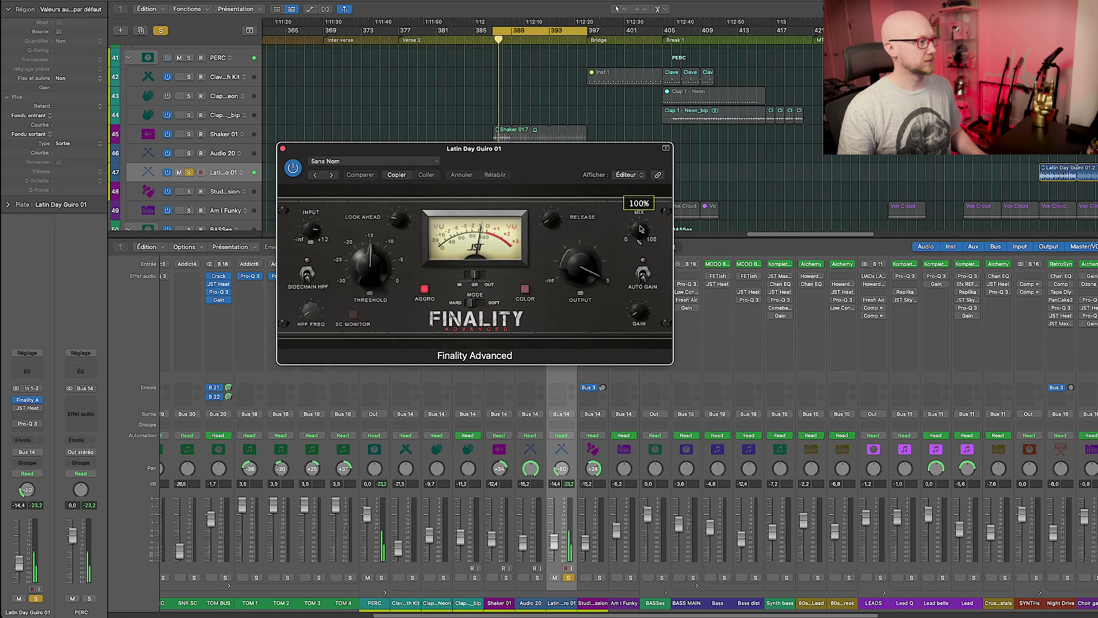
scroll(642, 231, "down", 10)
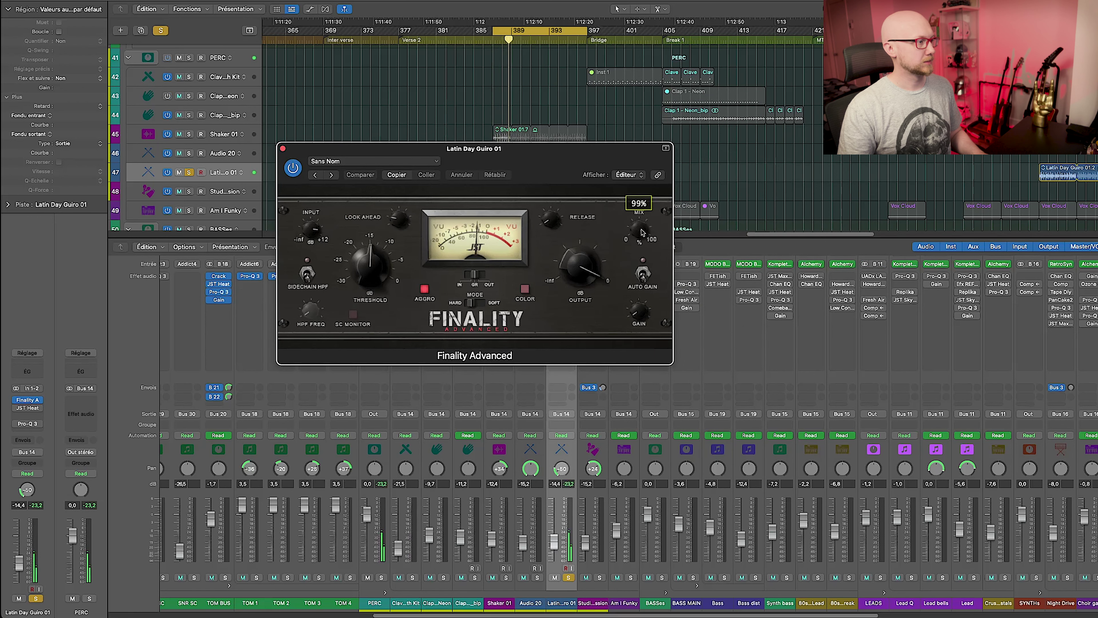
scroll(641, 231, "up", 10)
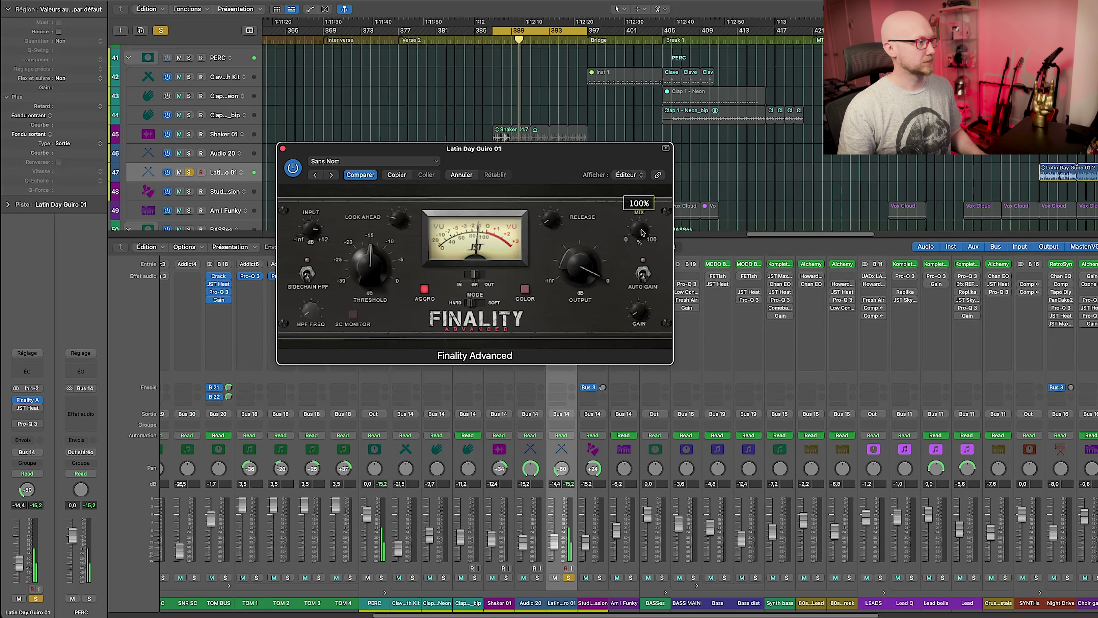
left_click(283, 149)
Enable the +16.3 dB Gain plug-in on Studio Percussion, listen to the boosted loop and close the plug-in window
left_click(593, 337)
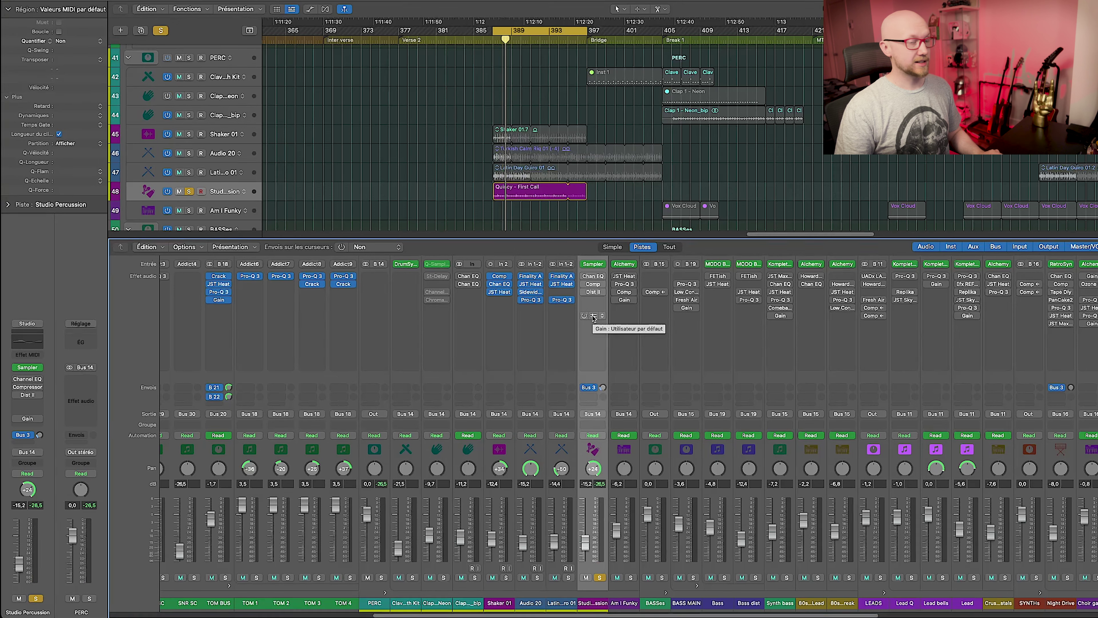
left_click(593, 315)
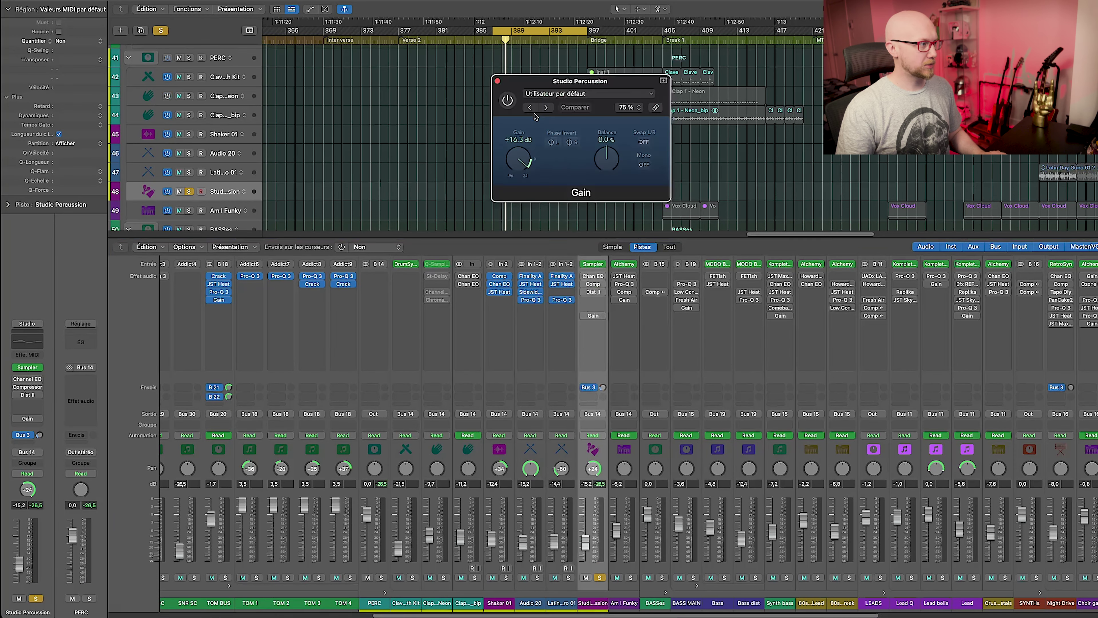
left_click(507, 101)
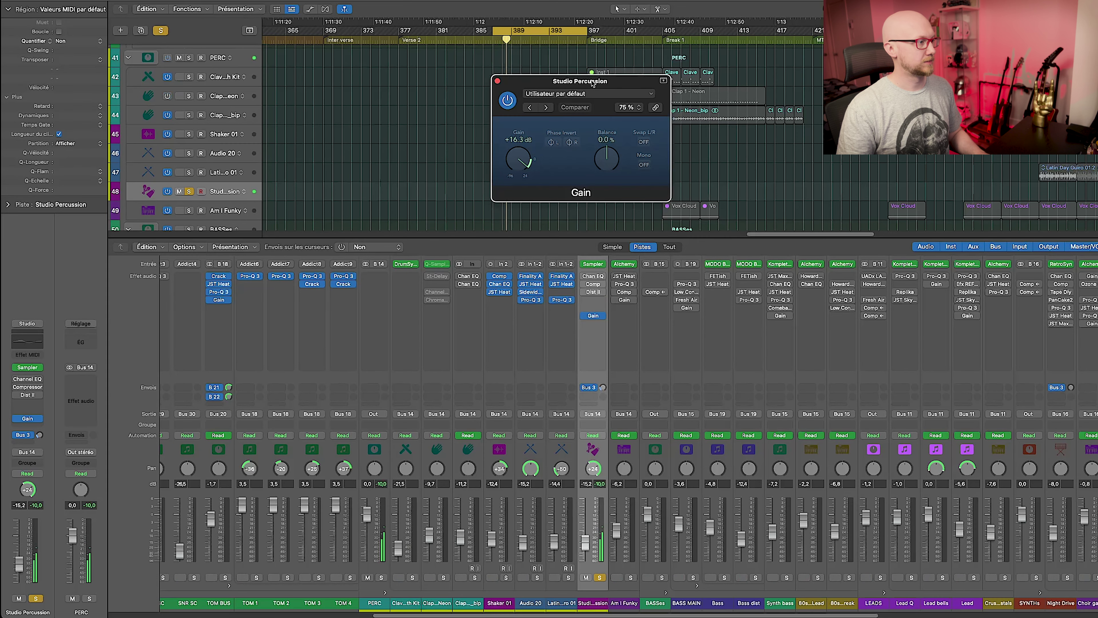
key("super+w")
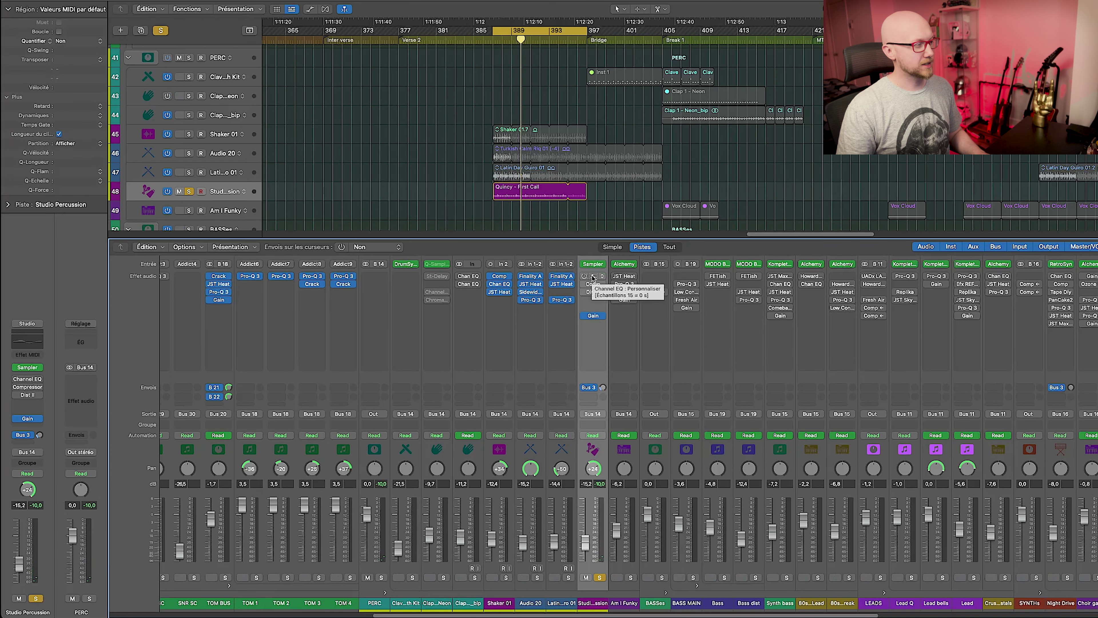
Examine the Channel EQ curve on Studio Percussion and enable the equalizer while the loop plays
left_click(593, 277)
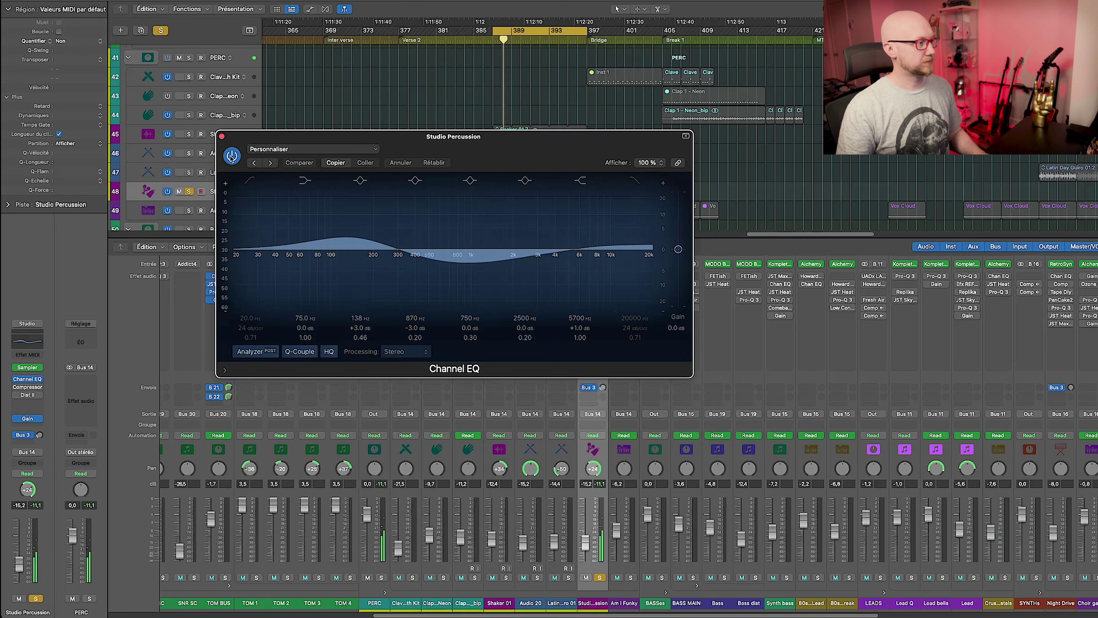
Compare Studio Percussion with its Channel EQ bypassed and active, and enable the Classic VCA Compressor on the same track
left_click(233, 156)
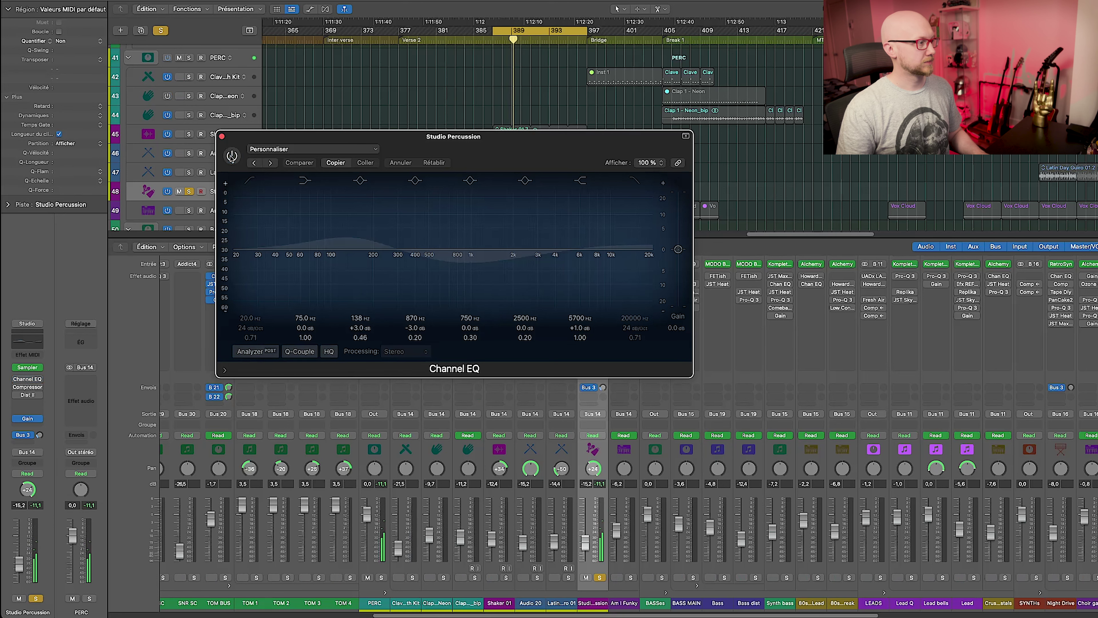
left_click(232, 156)
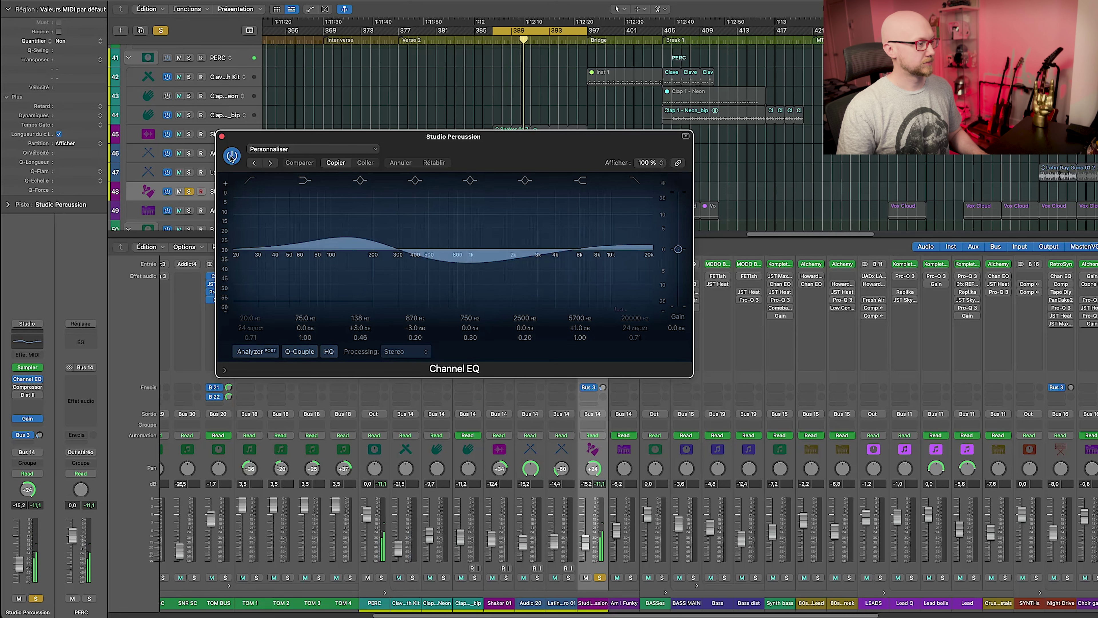
left_click(27, 386)
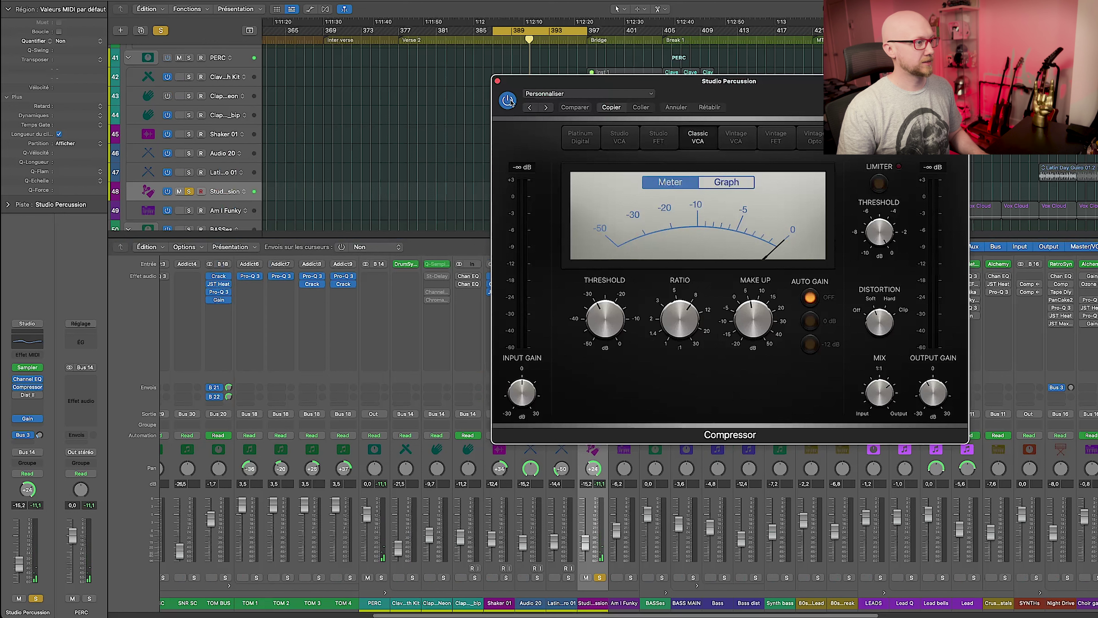
left_click_drag(568, 81, 419, 106)
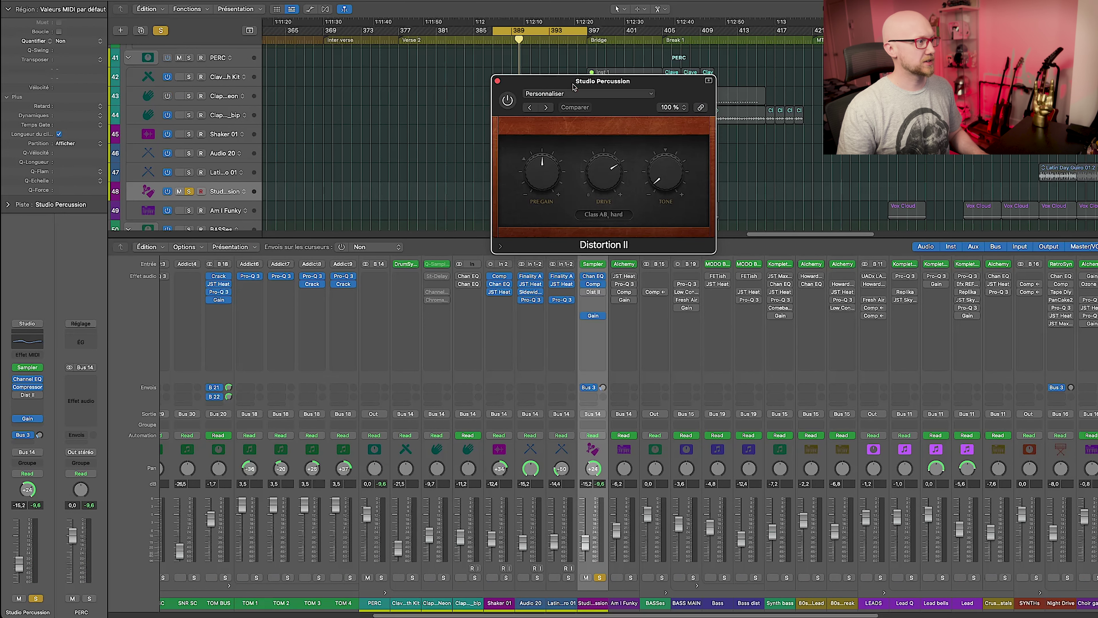
Compare the Studio Percussion loop with Distortion II active and bypassed, leaving the distortion enabled
left_click_drag(573, 87, 413, 138)
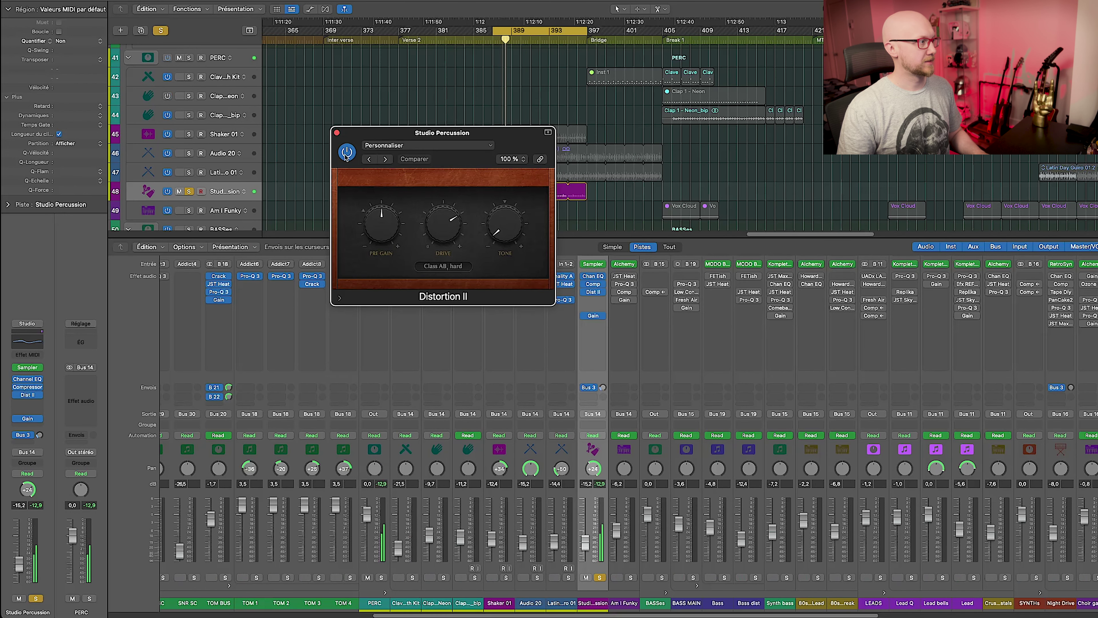
left_click(346, 152)
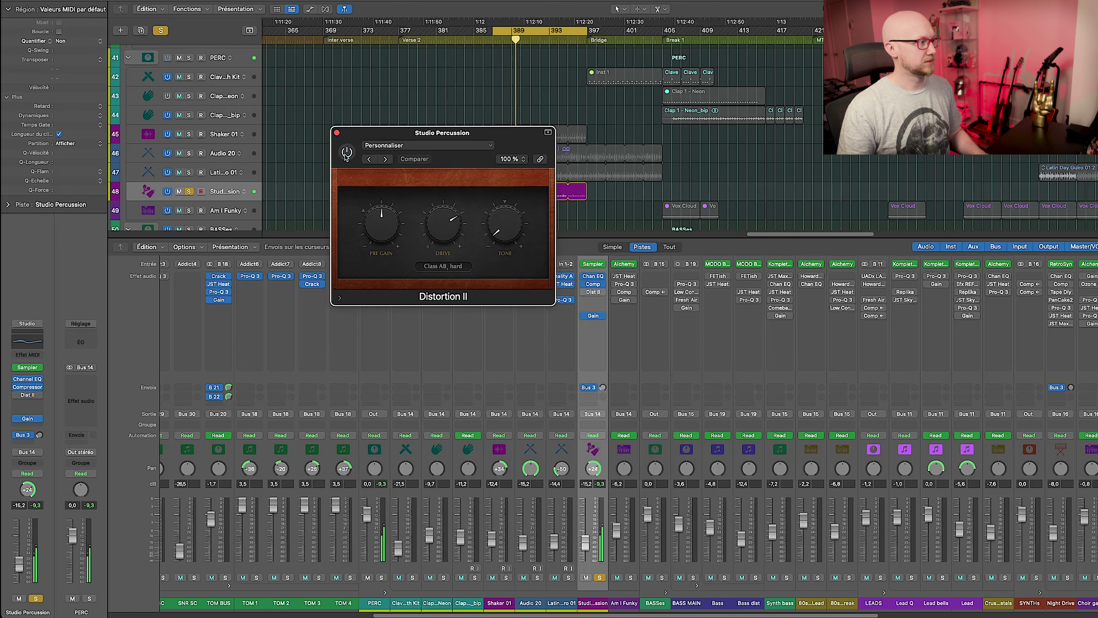
left_click(347, 152)
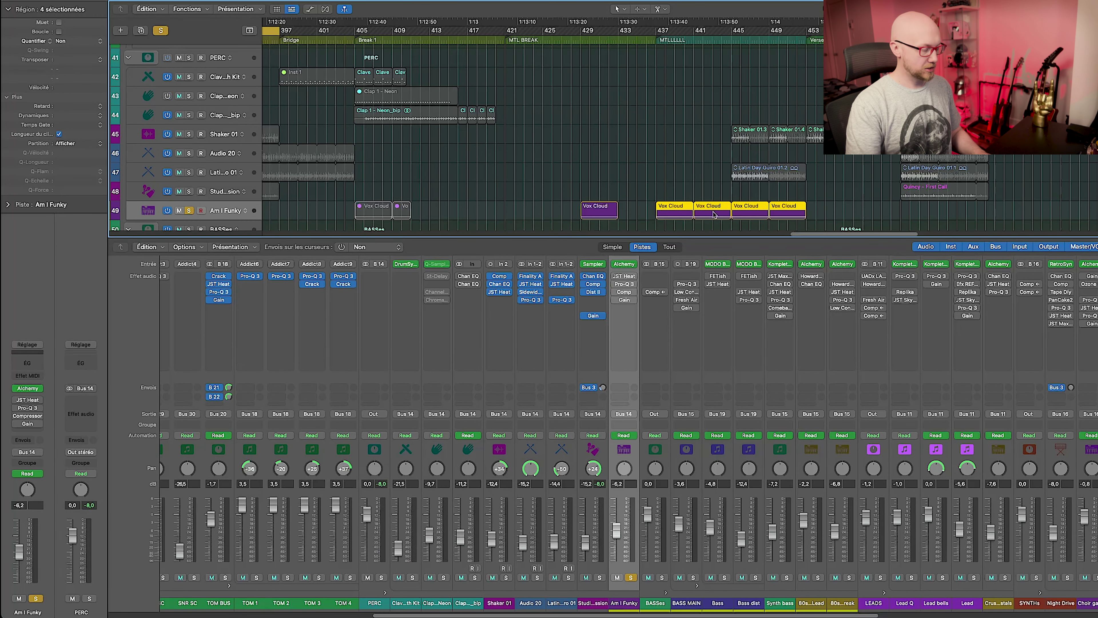
Set the cycle range to the four selected Vox Cloud regions and examine the Am I Funky preset in Alchemy
key("u")
left_click(624, 264)
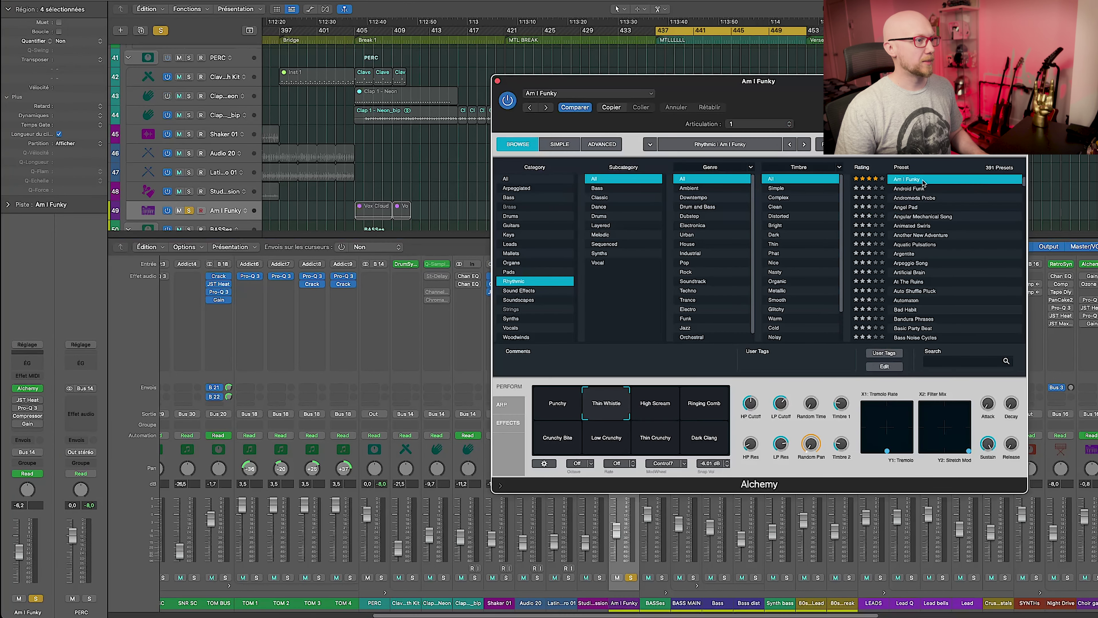
key("super+w")
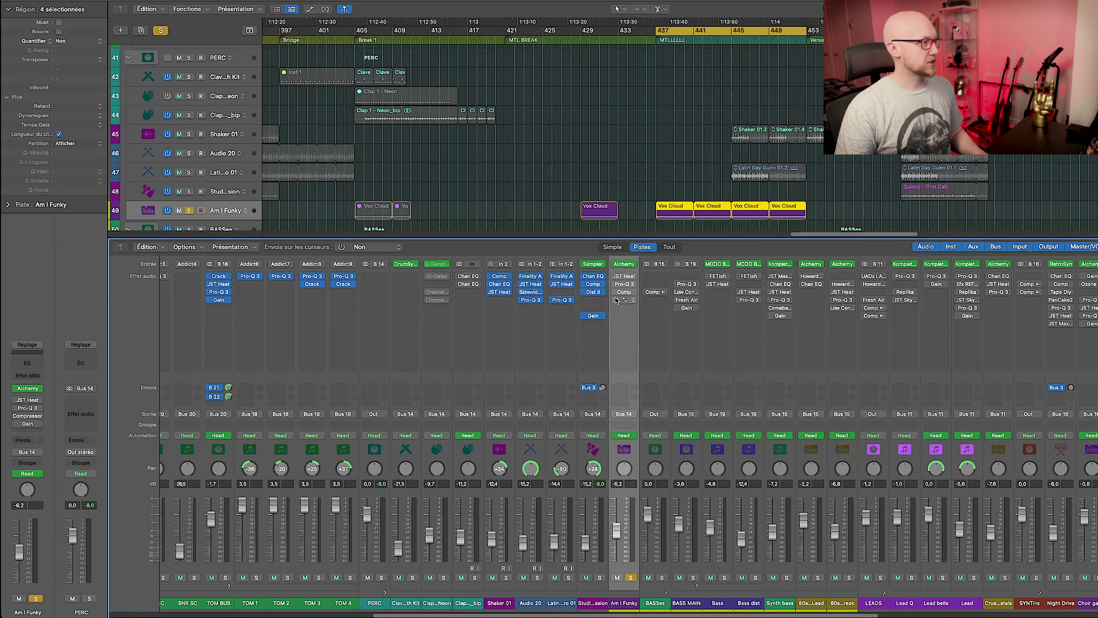
Enable Pro-Q 3 and the Vintage VCA Compressor on the Am I Funky track while its loop plays
left_click(624, 283)
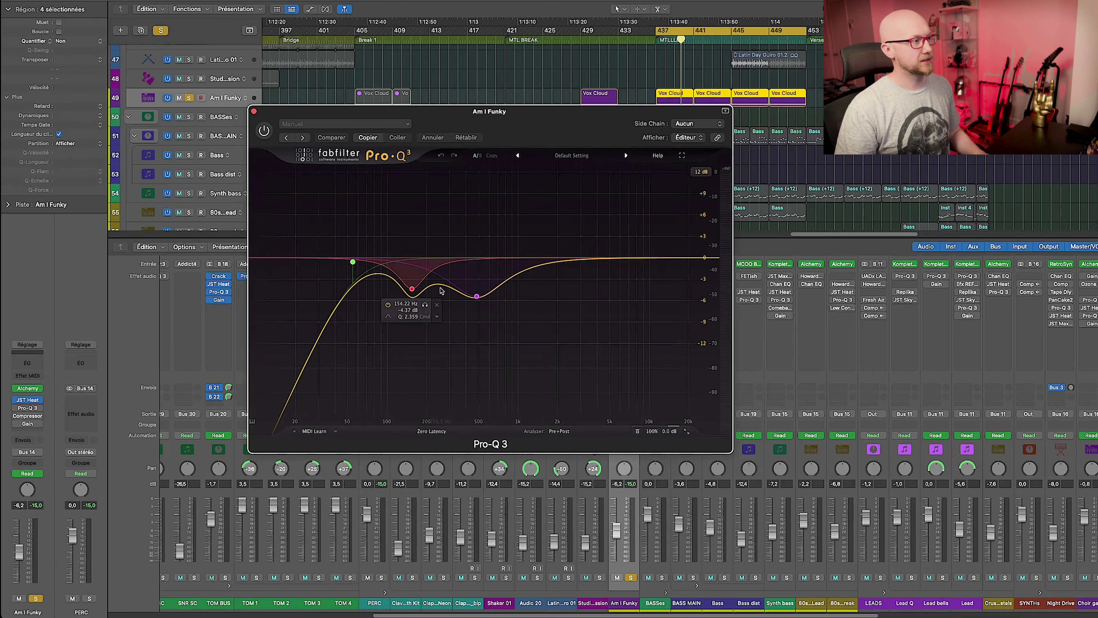
left_click(264, 130)
key("space")
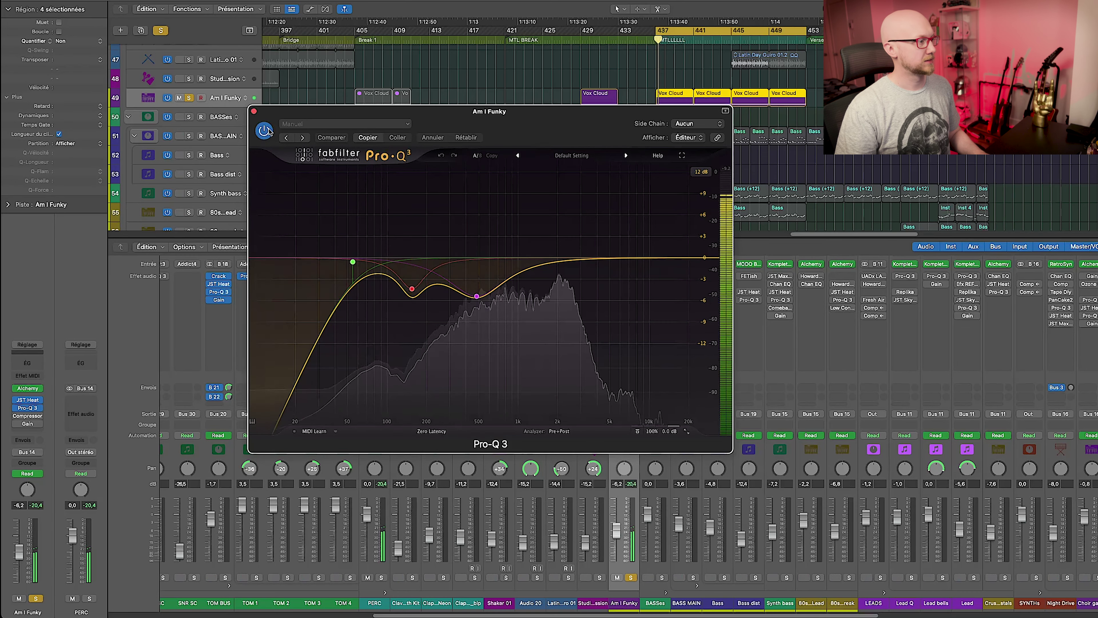
left_click(27, 415)
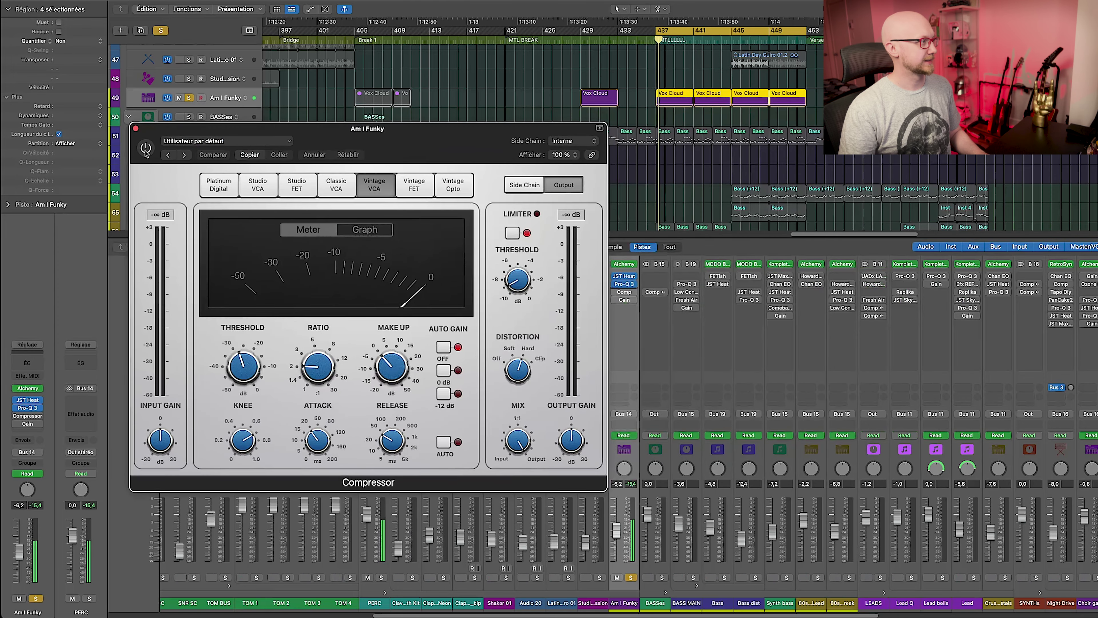
left_click(146, 148)
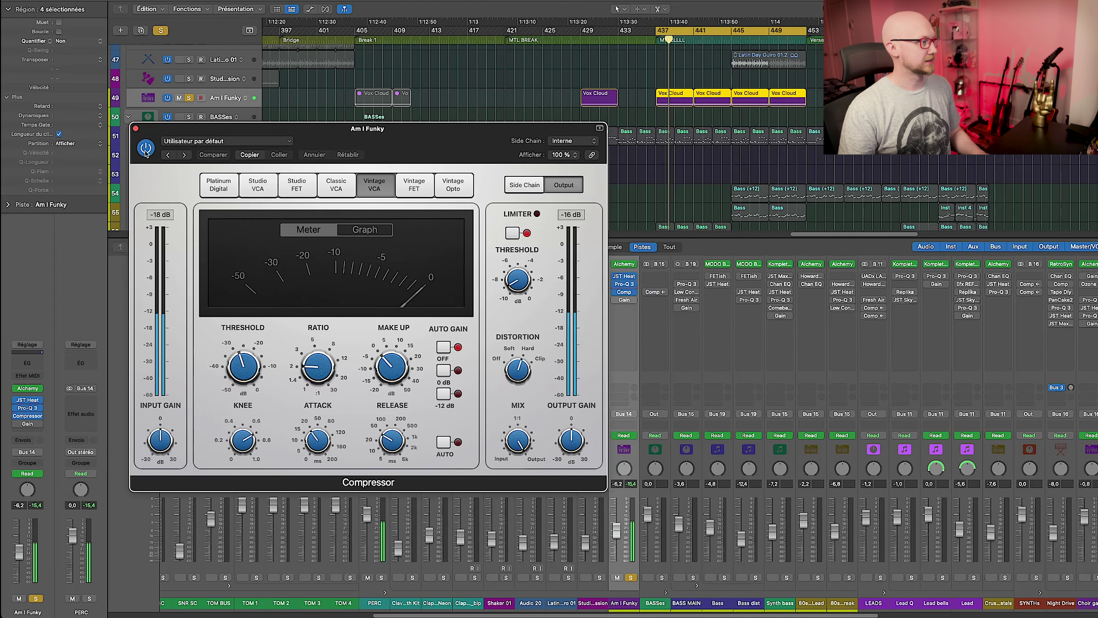
Compare Am I Funky with its mono Gain plug-in active and bypassed, leaving the plug-in enabled
left_click(27, 423)
left_click(362, 221)
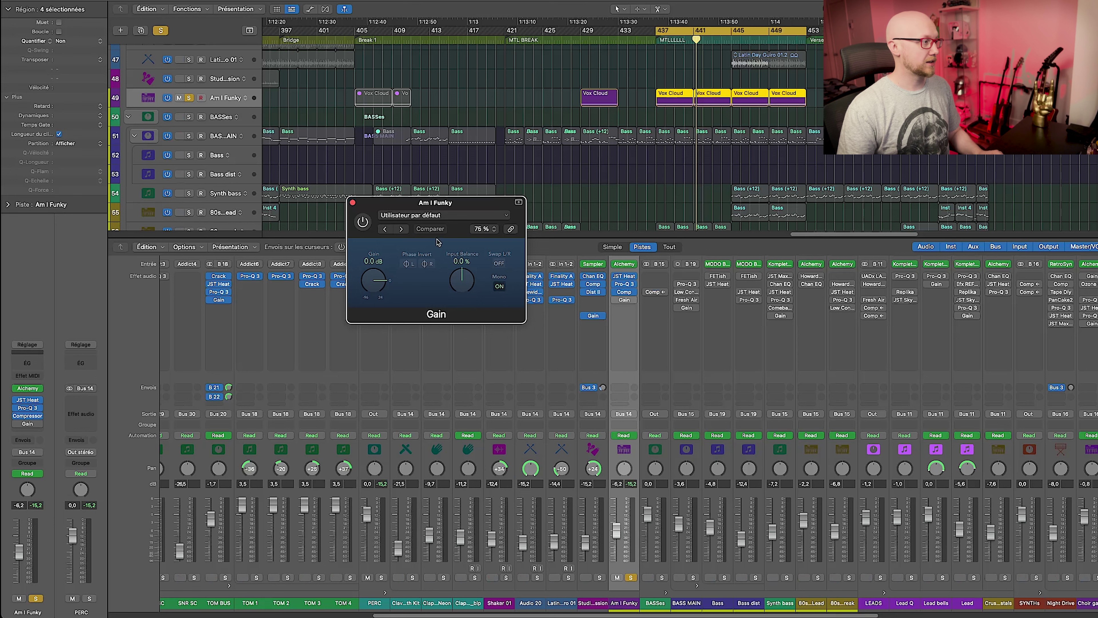
left_click(363, 222)
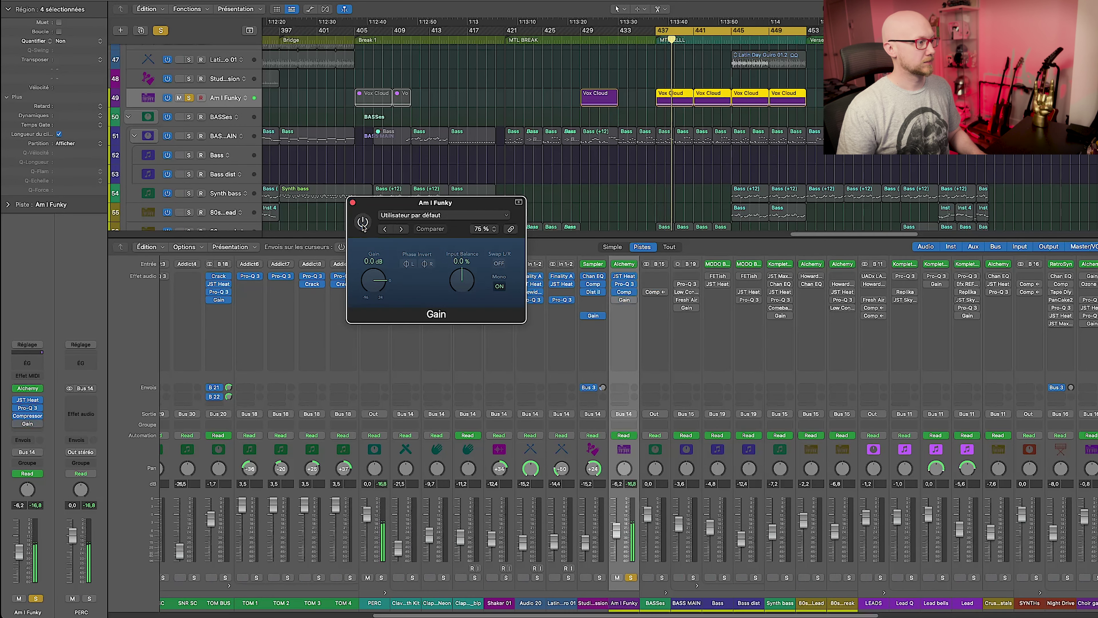
left_click(363, 222)
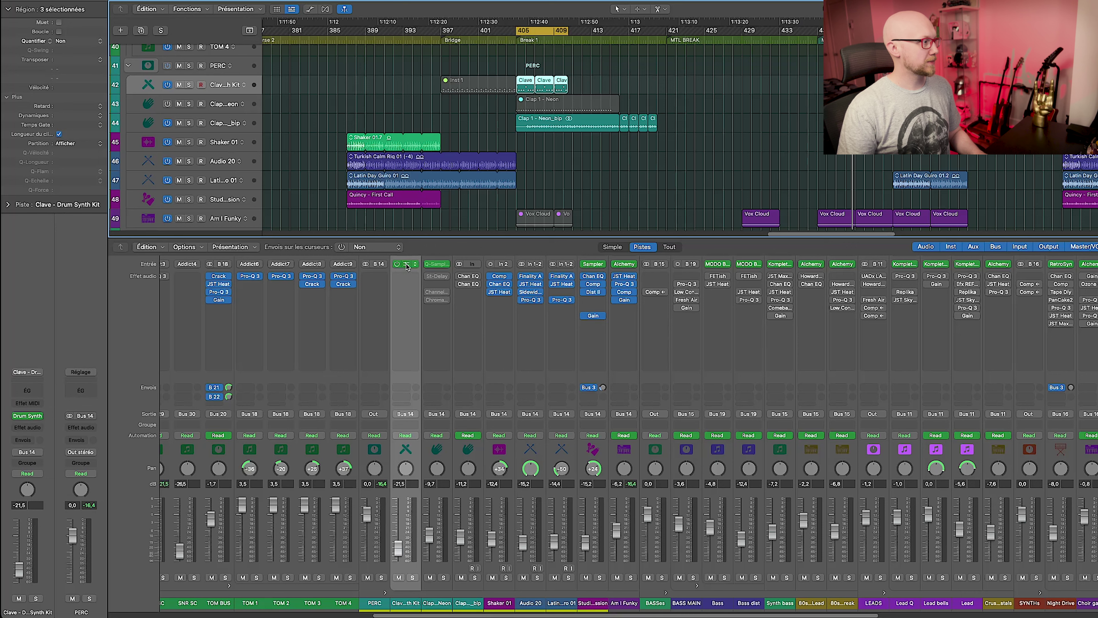
Examine the Metal Machine percussion sound in the Clave track's Drum Synth, solo the track and play its loop
left_click(406, 264)
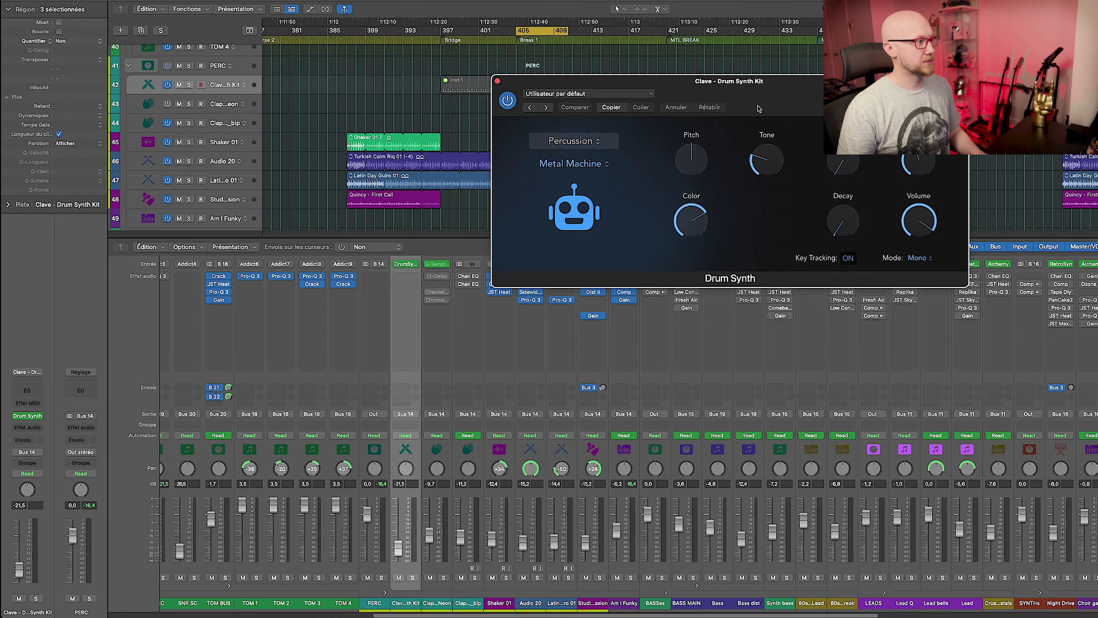
key("s")
key("space")
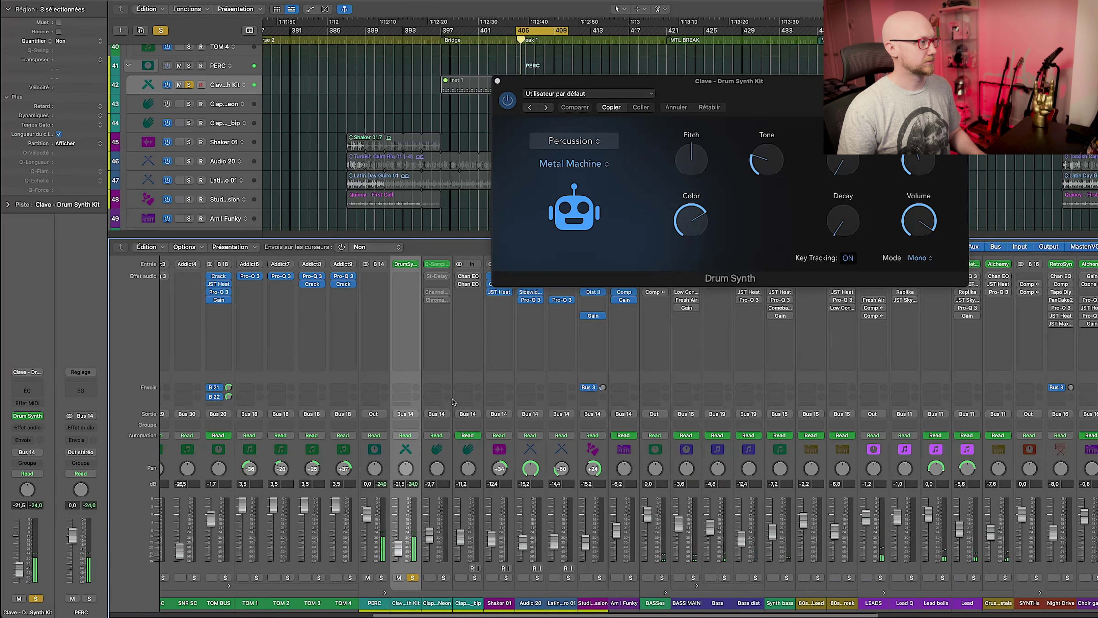
left_click(497, 81)
Solo the Clap 1 - Neon track, and select and listen to its bounced version, Clap 1 - Neon_bip
left_click(566, 104)
key("s")
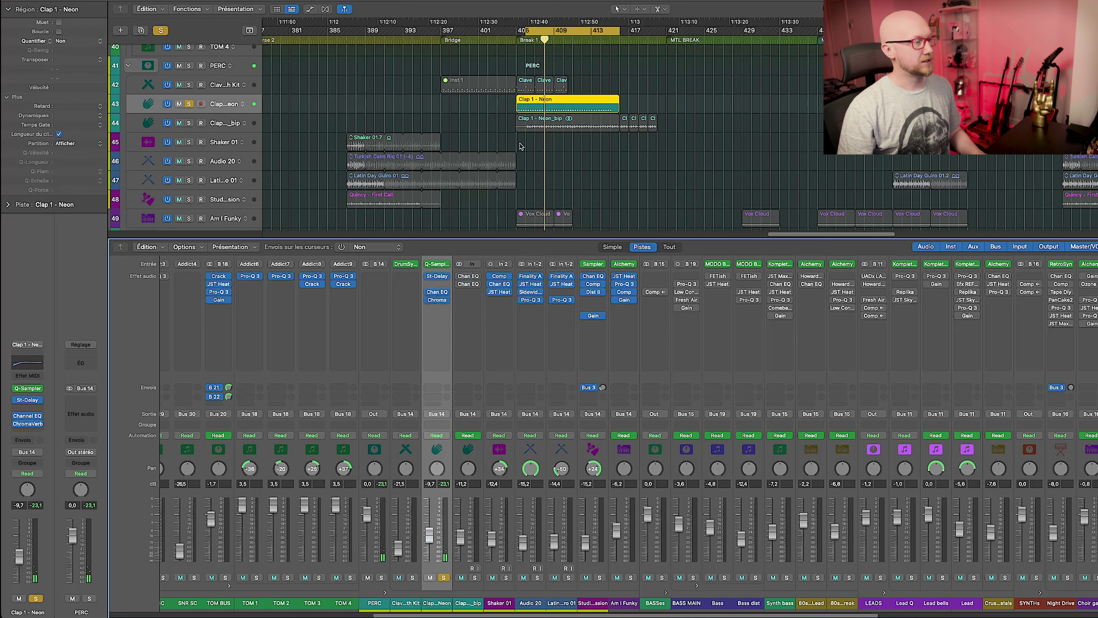
left_click(481, 269)
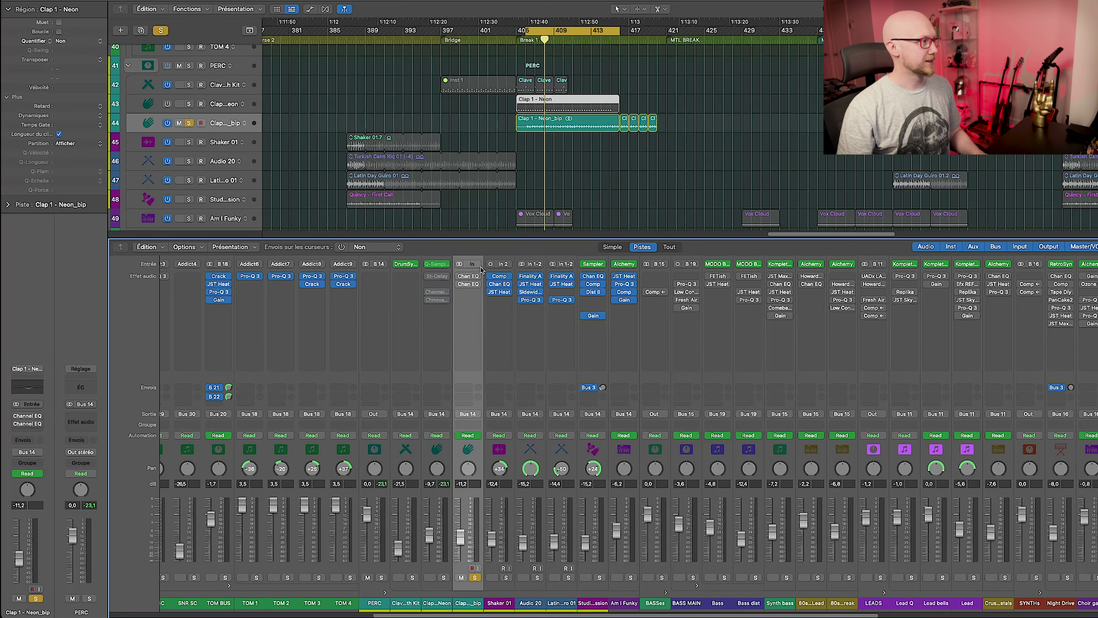
key("space")
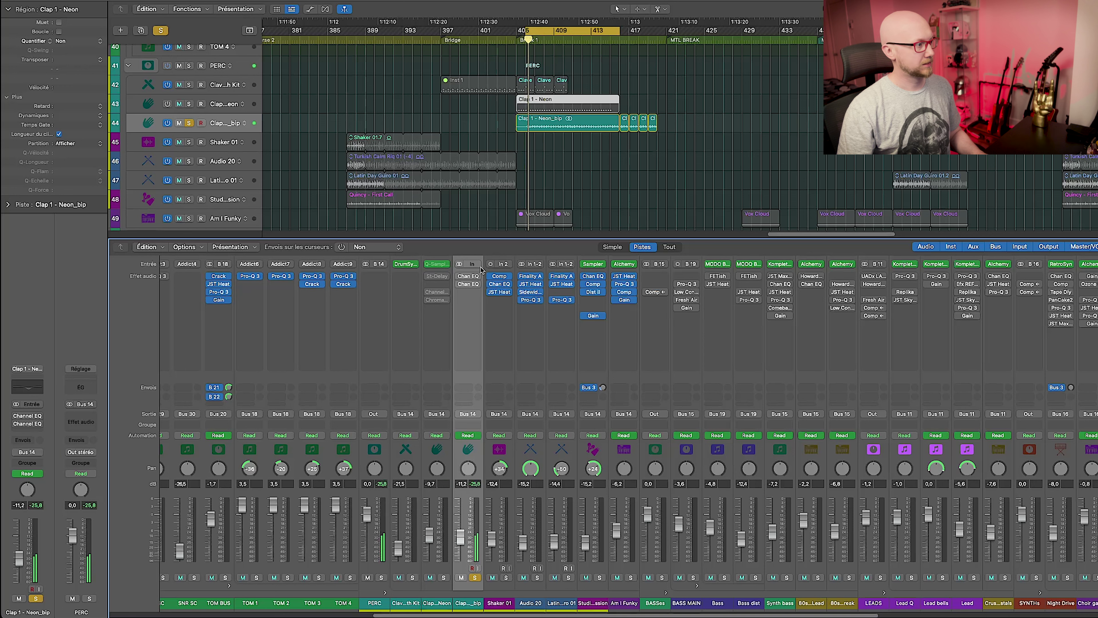
key("space")
Enable both Channel EQs on Clap 1 - Neon_bip, the mid-range cut and the automated high cut, while listening to the loop
left_click(468, 276)
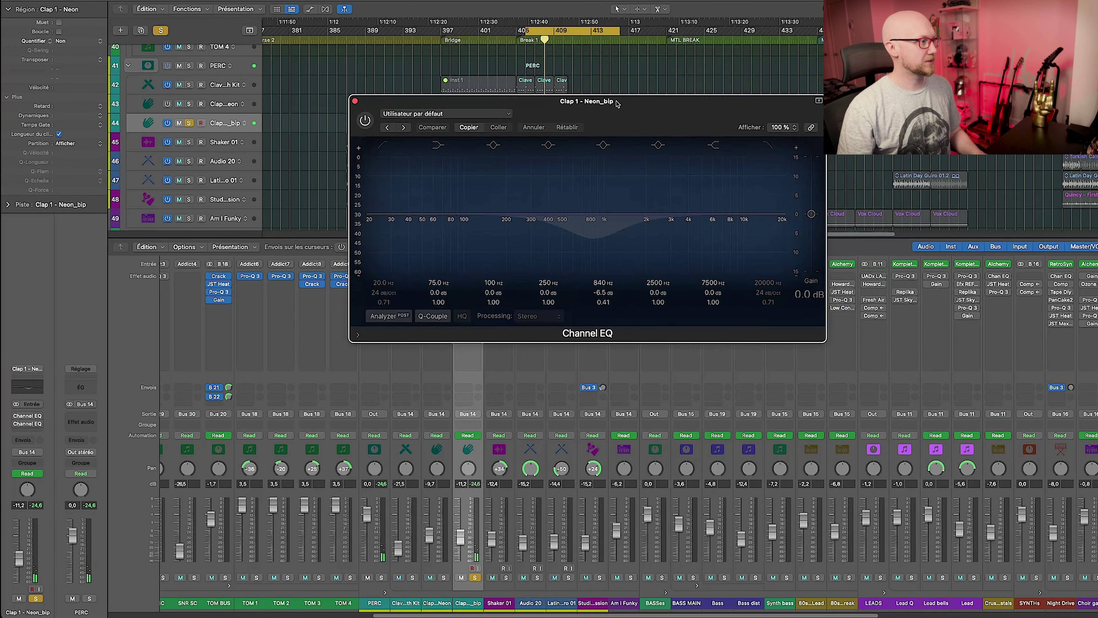
left_click(365, 121)
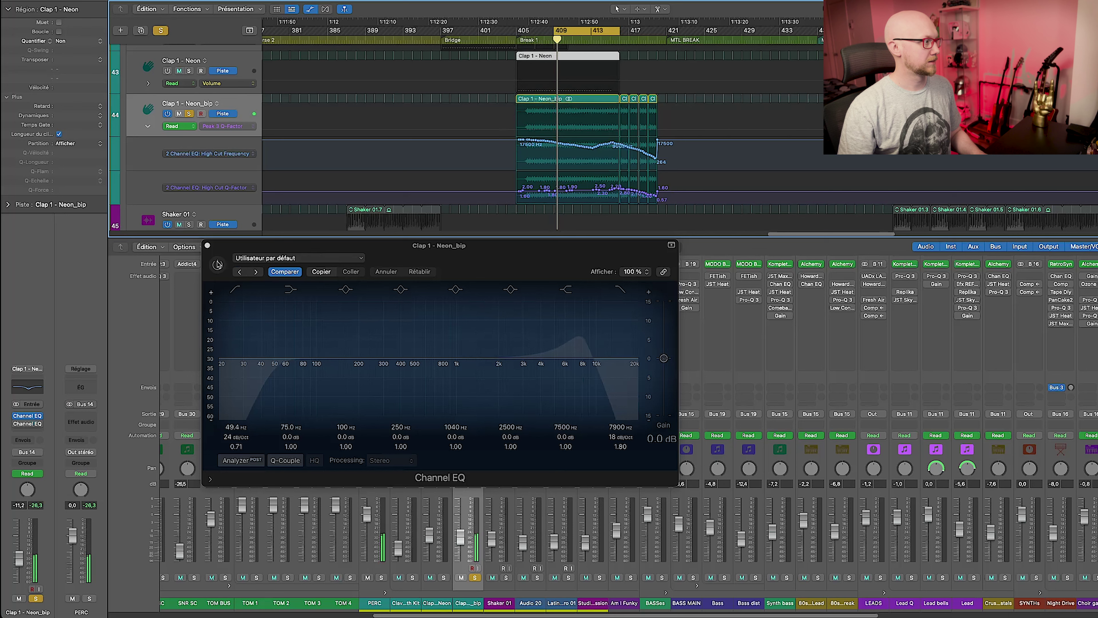
left_click(217, 264)
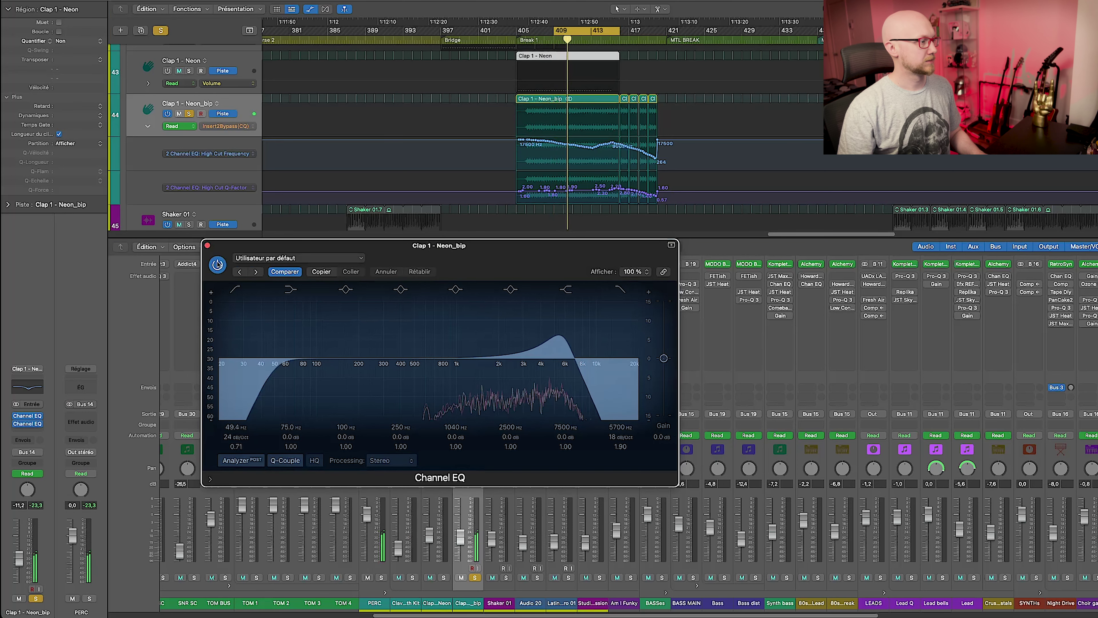